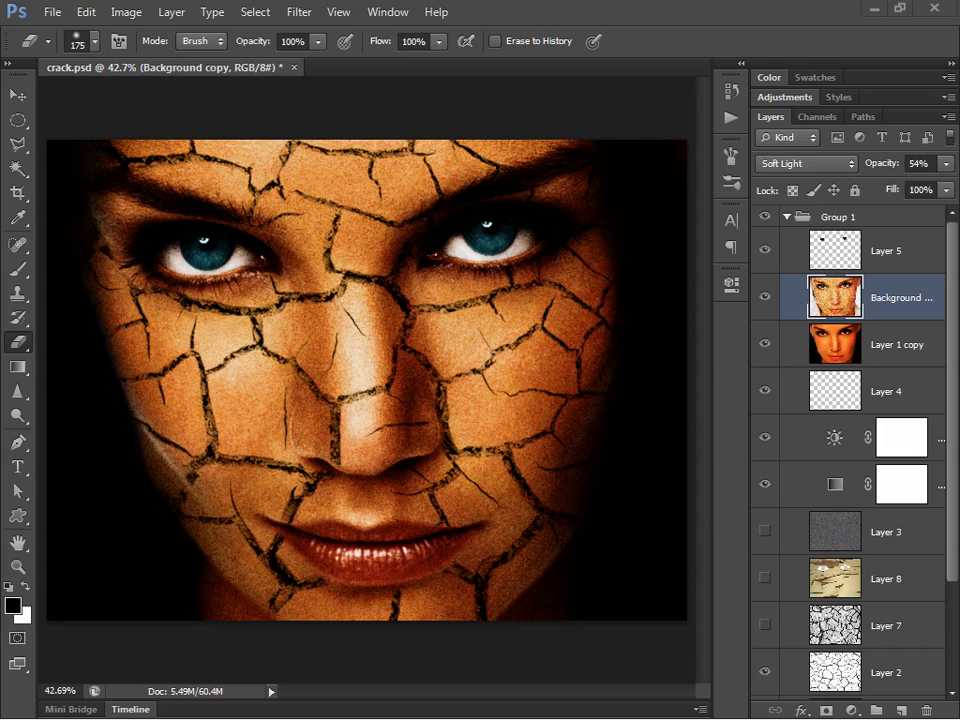
# - Compare the cracked-face effect with the original photo by toggling Group 1's visibility, and look through the group's layers
pyautogui.moveTo(956, 321); pyautogui.dragTo(955, 240)
pyautogui.click(764, 217)
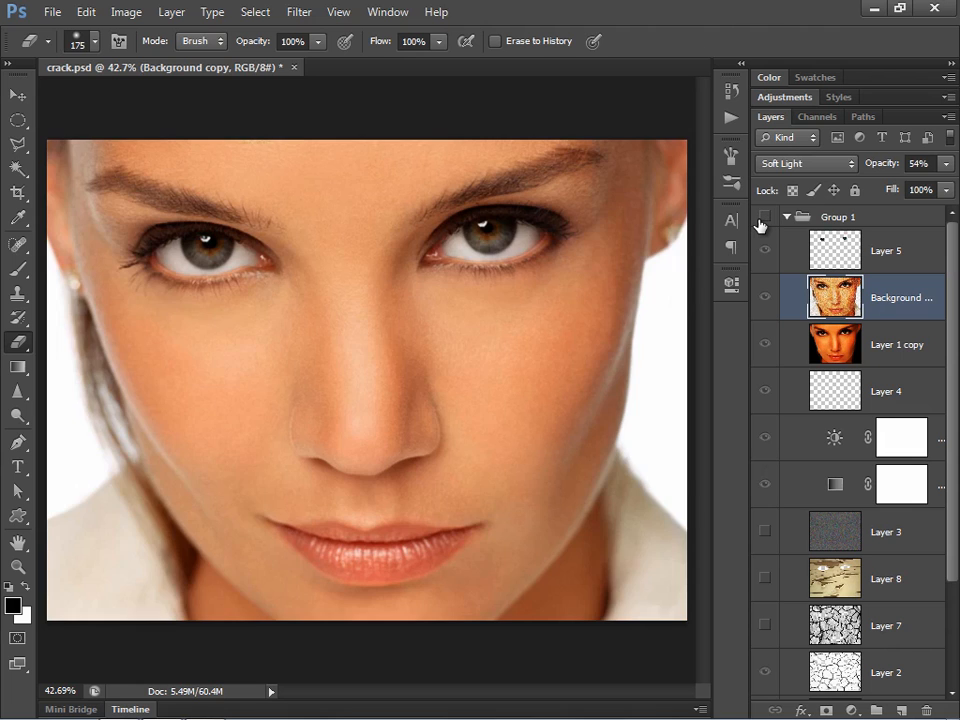
pyautogui.click(764, 217)
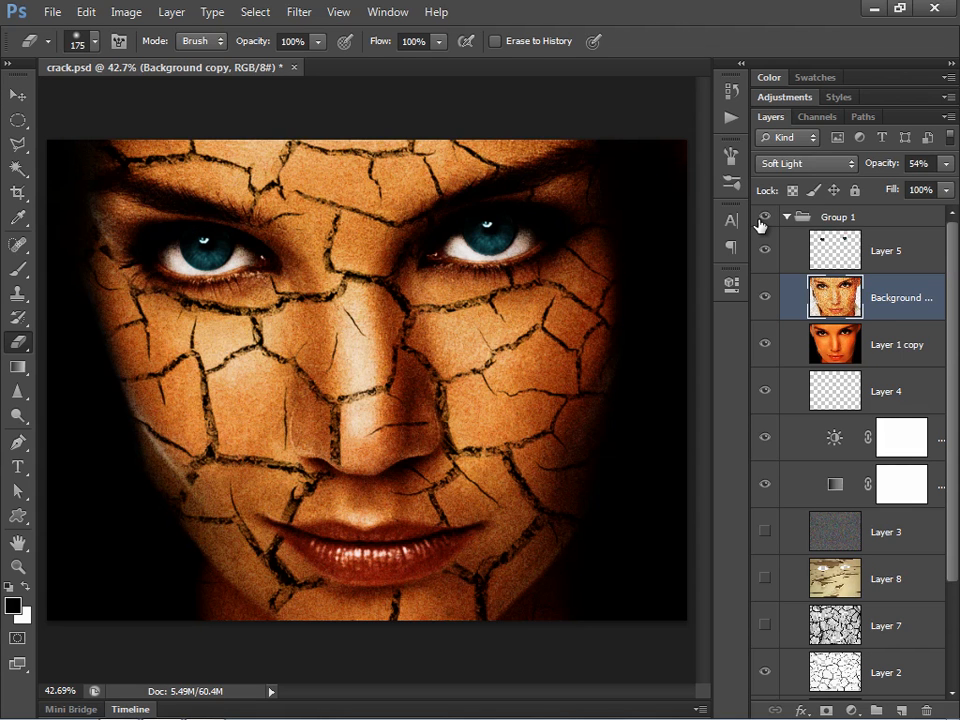
pyautogui.click(761, 221)
pyautogui.click(761, 221)
pyautogui.scroll(-1, 952, 321)
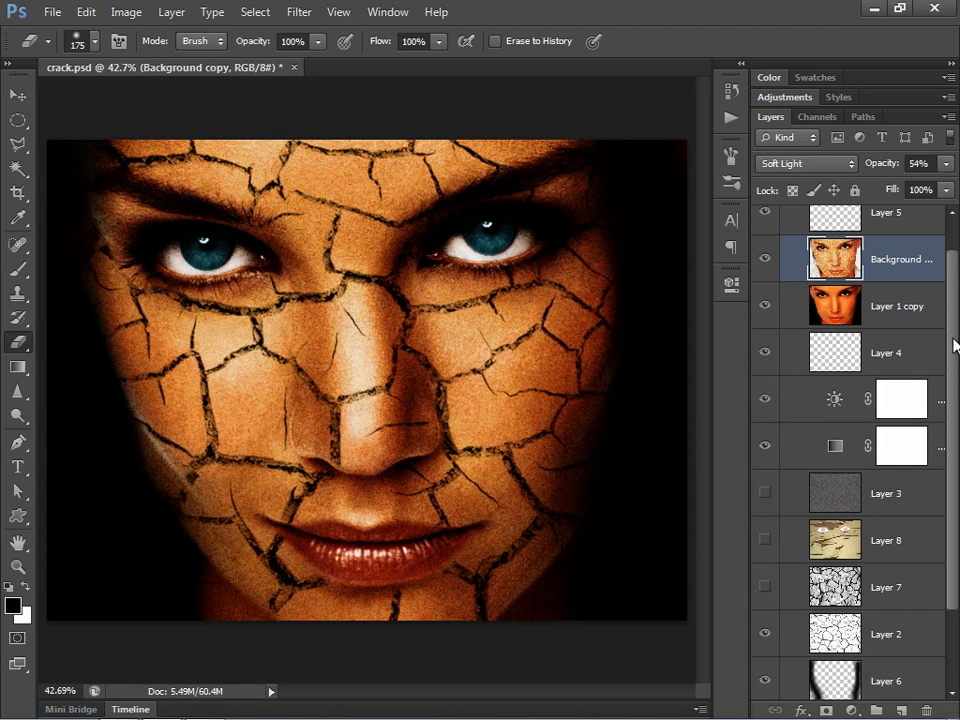
pyautogui.scroll(1, 948, 321)
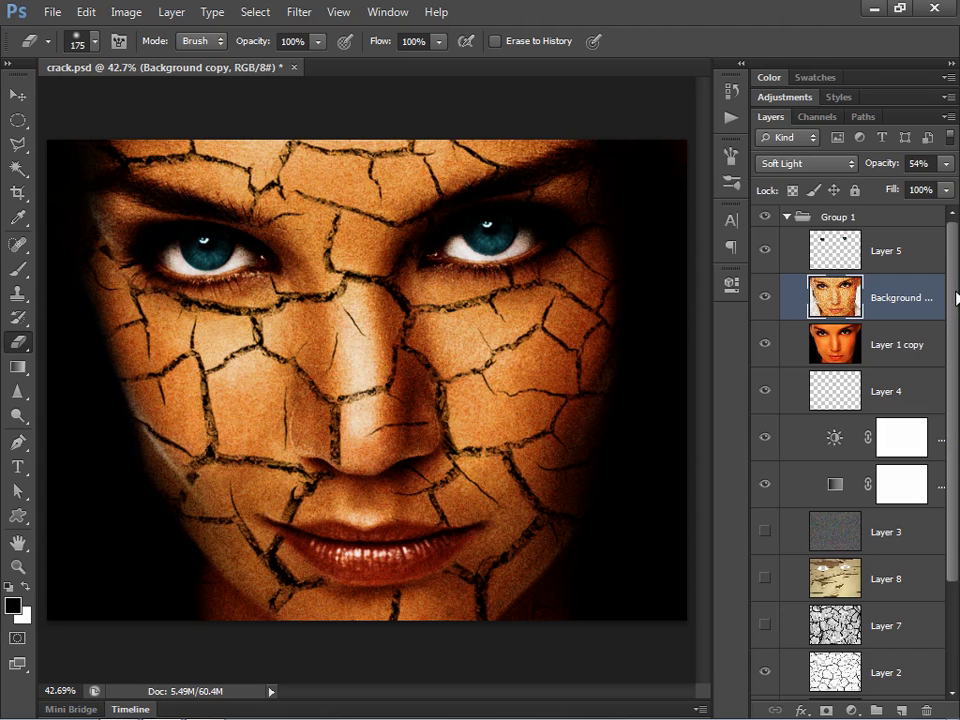
# - Hide Layer 2 and show Layer 8 to preview the alternative crack texture on the face
pyautogui.scroll(-3, 943, 386)
pyautogui.click(765, 535)
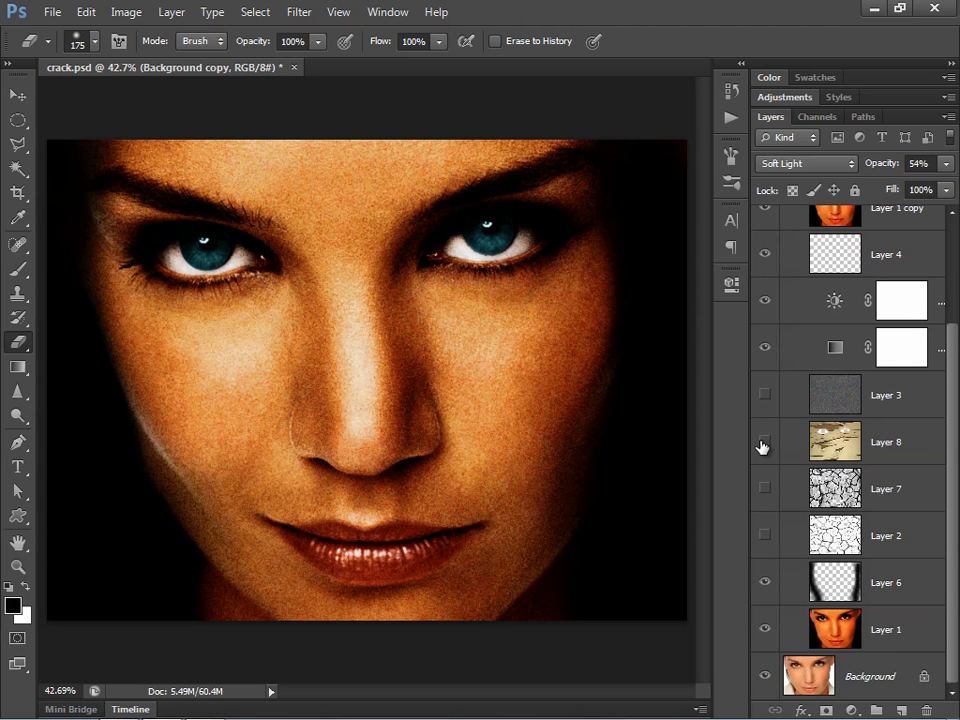
pyautogui.click(765, 441)
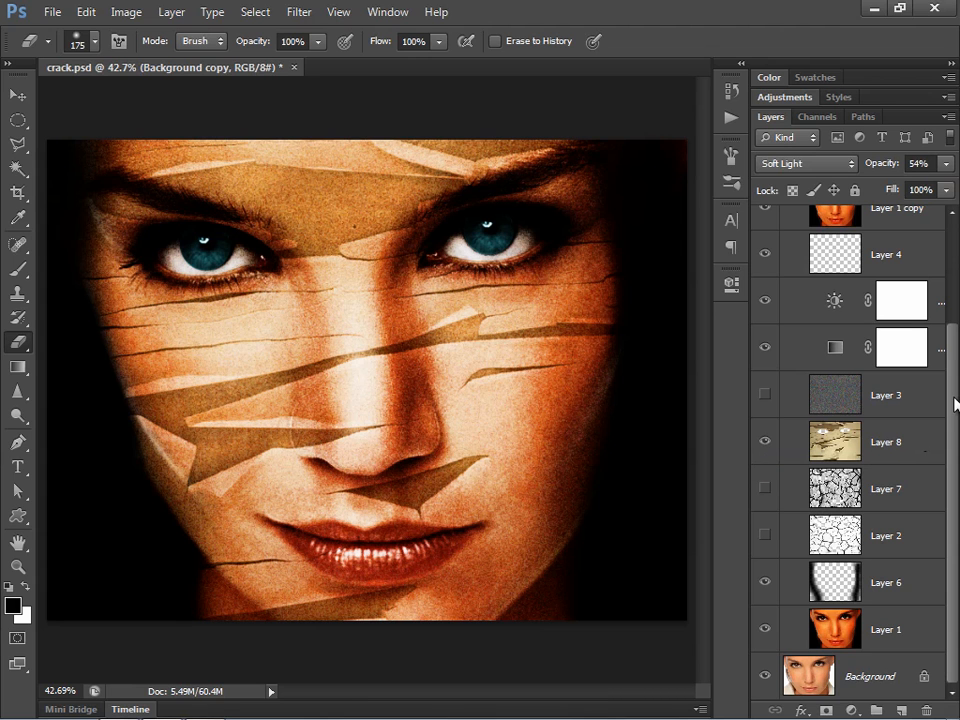
pyautogui.scroll(3, 955, 403)
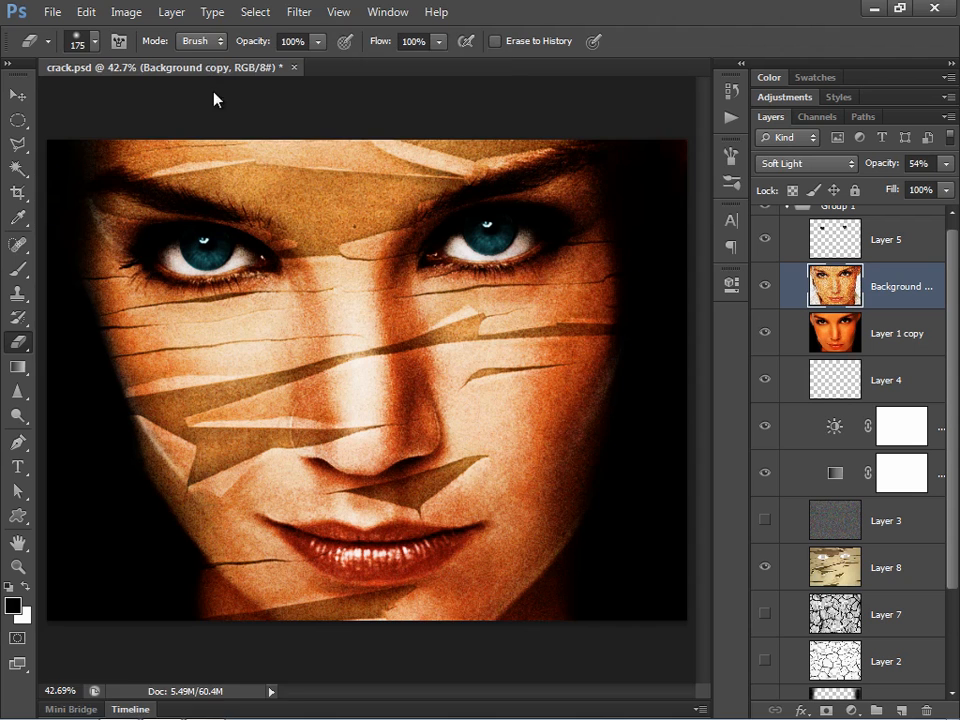
# - Close crack.psd without saving its changes
pyautogui.moveTo(160, 67); pyautogui.dragTo(180, 91)
pyautogui.click(682, 90)
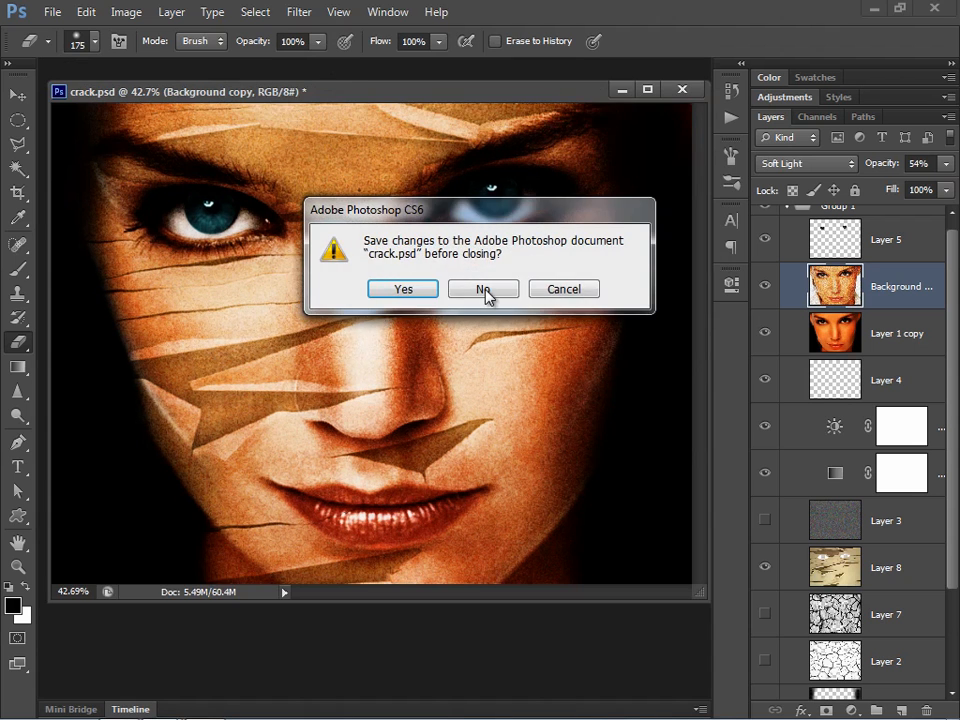
pyautogui.click(486, 290)
# - Open the face photo model-face-smile-models-close-up-143223.jpg
pyautogui.hotkey('ctrl', 'o')
pyautogui.click(484, 371)
pyautogui.click(690, 594)
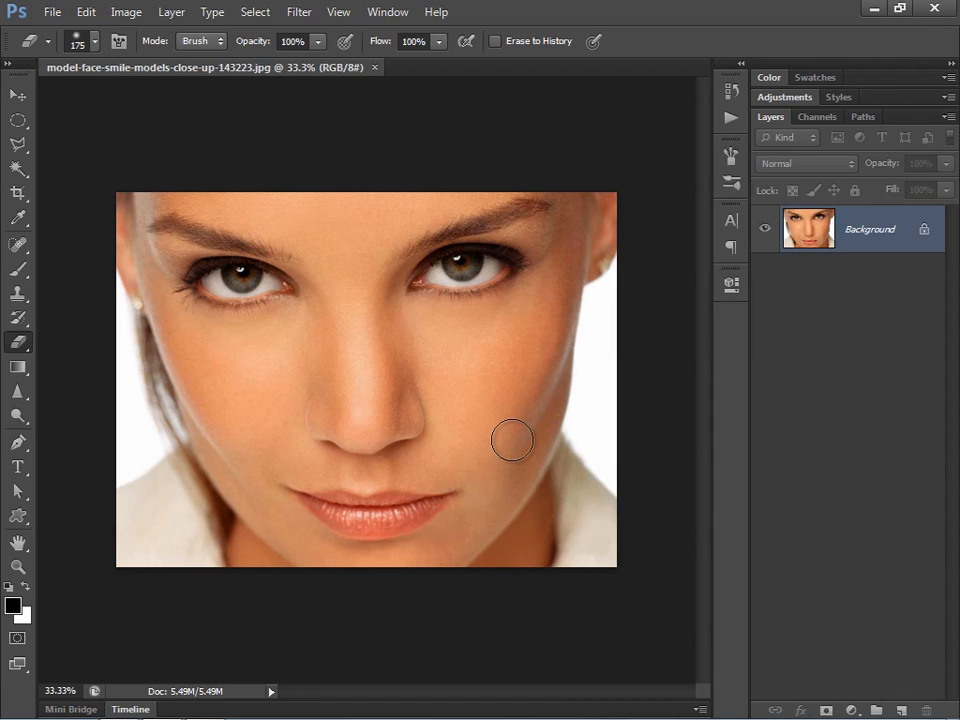
pyautogui.scroll(2, 512, 440)
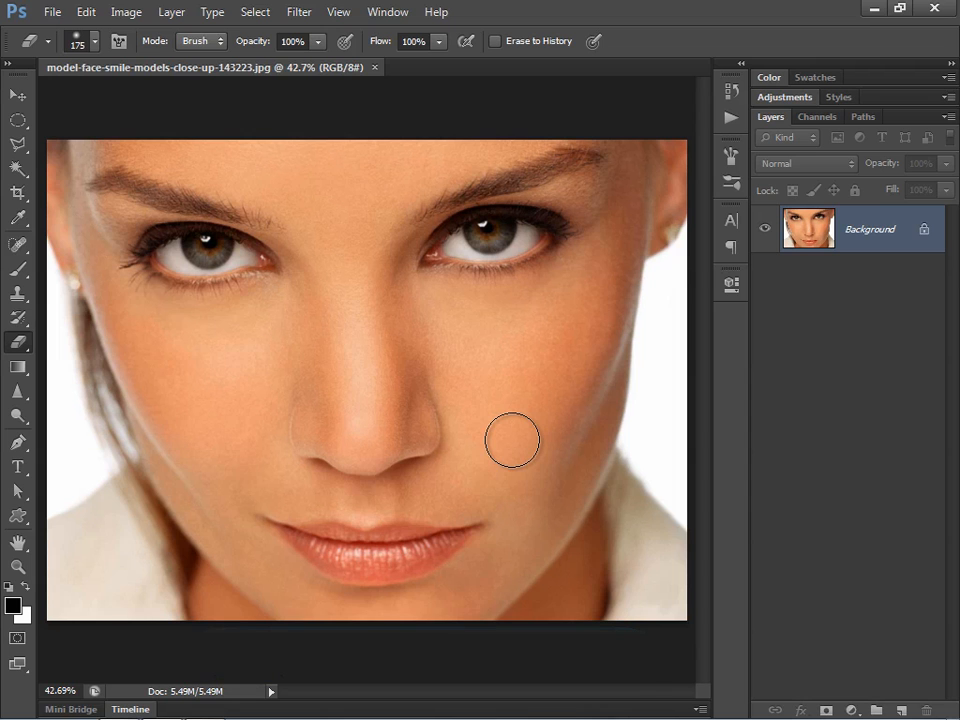
# - Duplicate the Background layer and add a new empty layer above the copy
pyautogui.hotkey('ctrl', 'j')
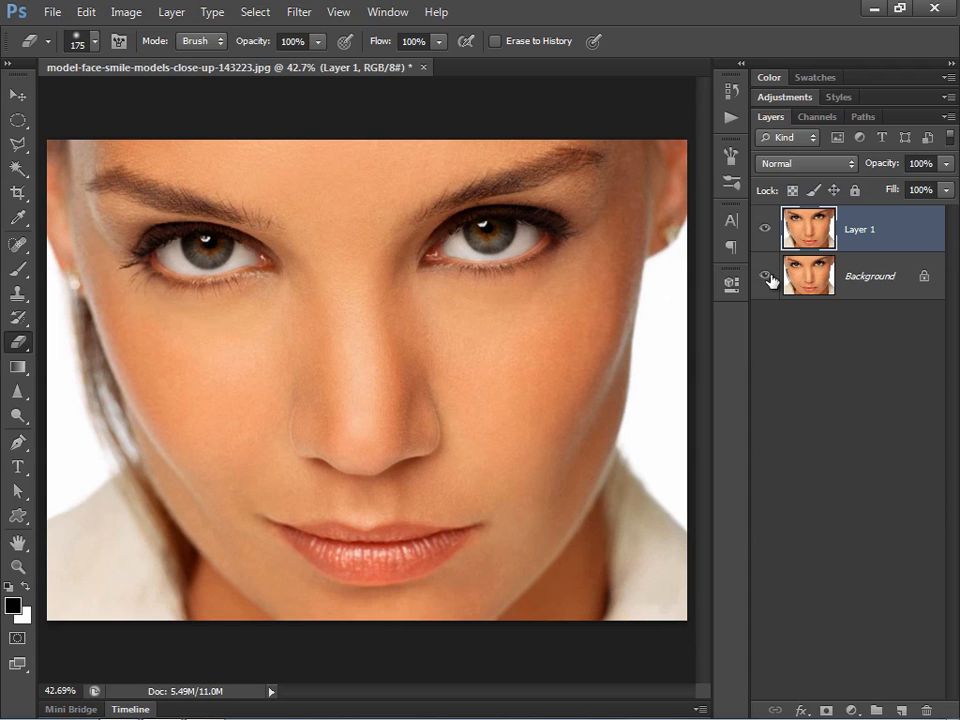
pyautogui.click(901, 708)
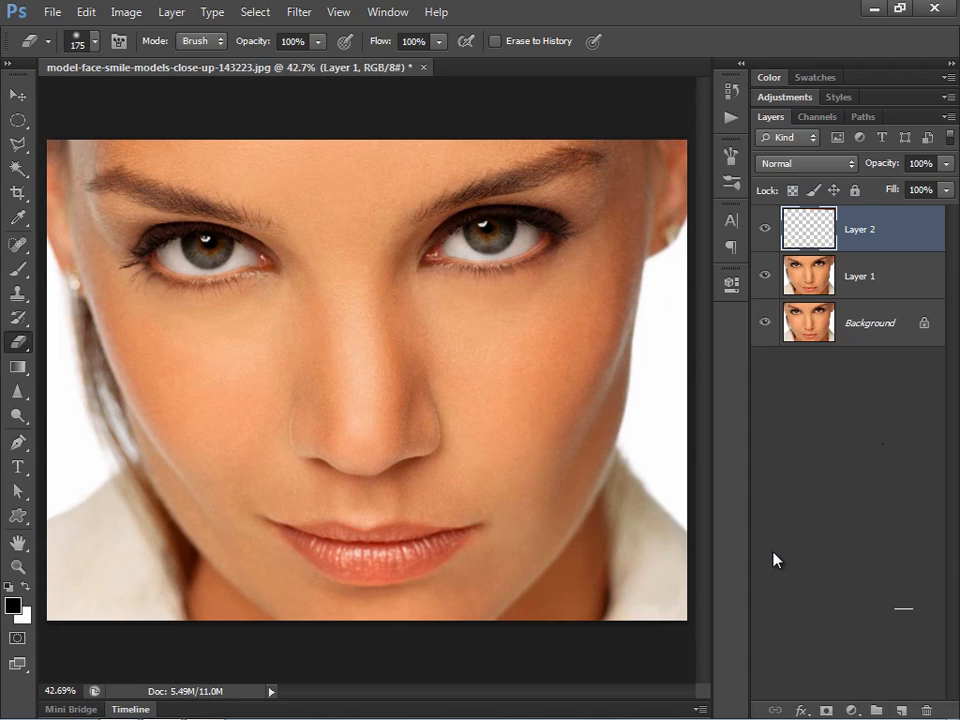
# - Paint the areas on both sides of the face black on Layer 2 with a soft 308 px brush at 0% hardness
pyautogui.click(17, 270)
pyautogui.click(70, 273)
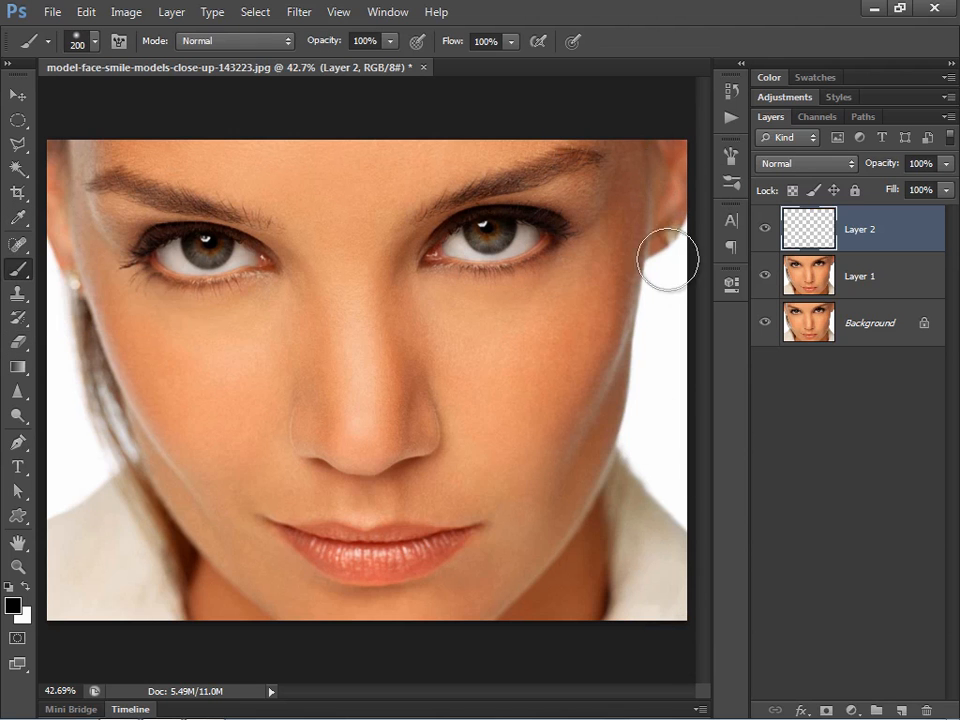
pyautogui.rightClick(674, 226)
pyautogui.moveTo(786, 232); pyautogui.dragTo(801, 236)
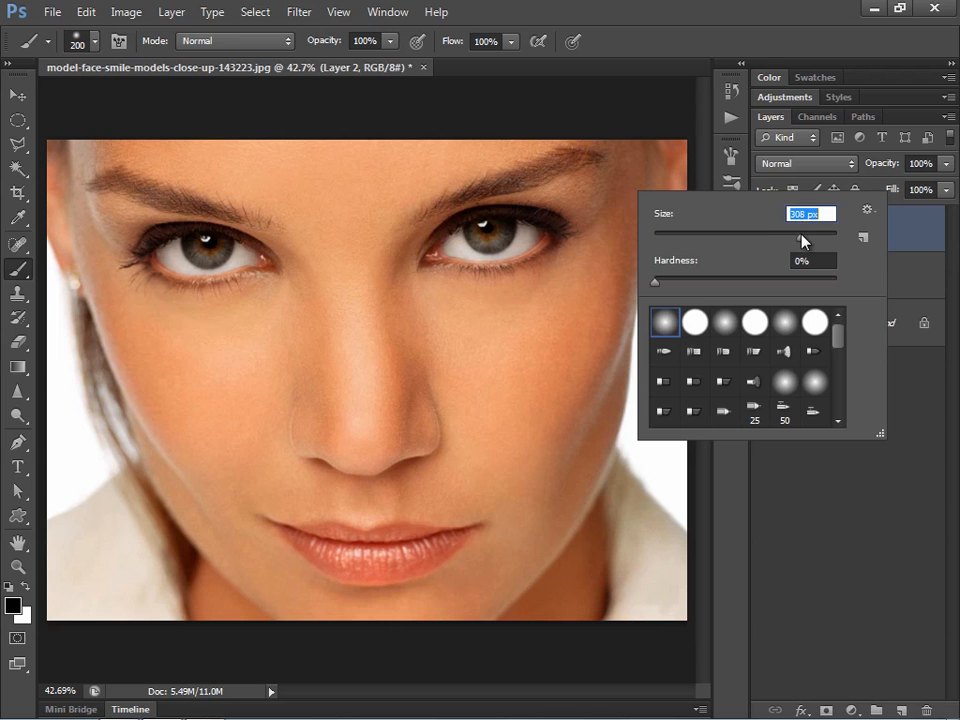
pyautogui.press('Return')
pyautogui.moveTo(664, 139)
pyautogui.mouseDown()
pyautogui.moveTo(685, 304)
pyautogui.moveTo(665, 437)
pyautogui.moveTo(666, 641)
pyautogui.moveTo(644, 580)
pyautogui.moveTo(682, 281)
pyautogui.moveTo(682, 179)
pyautogui.moveTo(665, 133)
pyautogui.mouseUp()
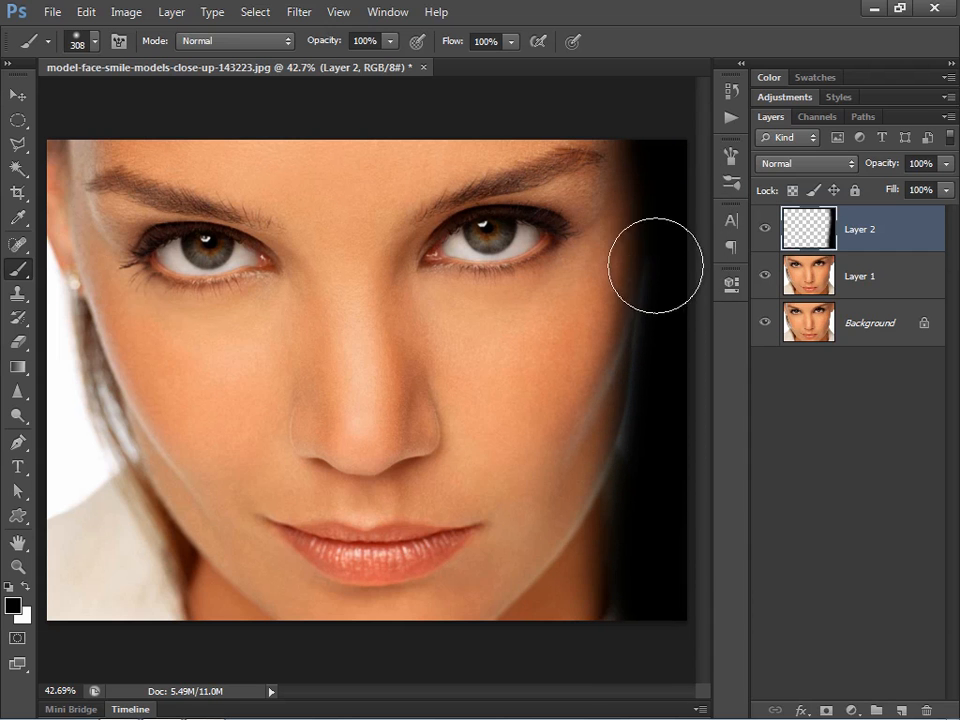
pyautogui.moveTo(121, 240)
pyautogui.mouseDown()
pyautogui.moveTo(110, 306)
pyautogui.moveTo(165, 510)
pyautogui.moveTo(169, 602)
pyautogui.moveTo(193, 555)
pyautogui.moveTo(184, 516)
pyautogui.moveTo(122, 514)
pyautogui.moveTo(126, 626)
pyautogui.mouseUp()
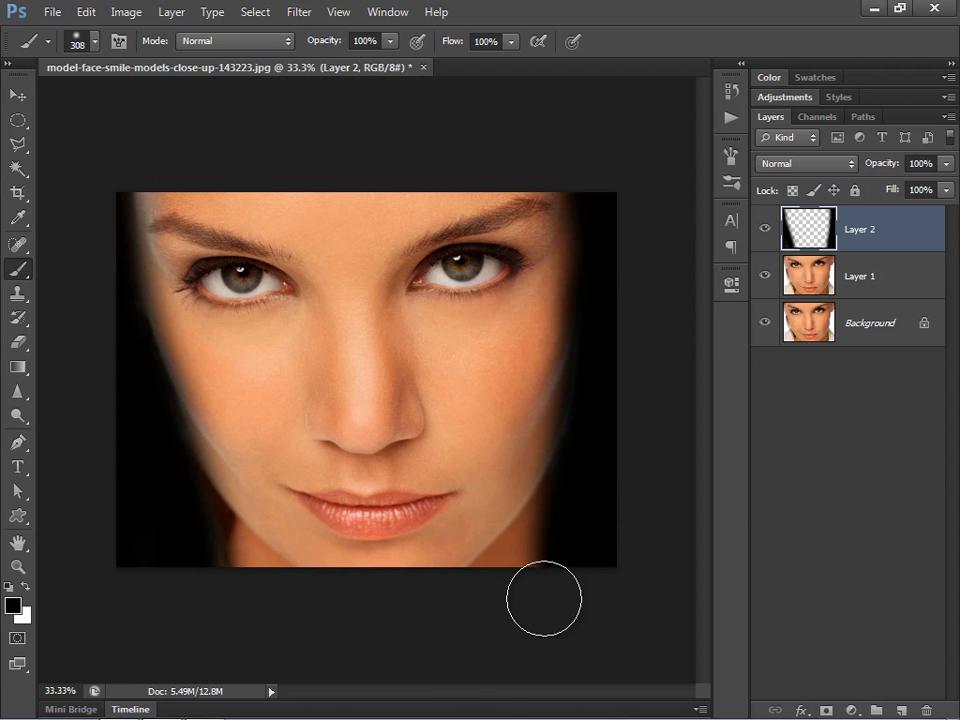
pyautogui.moveTo(118, 167); pyautogui.dragTo(119, 175)
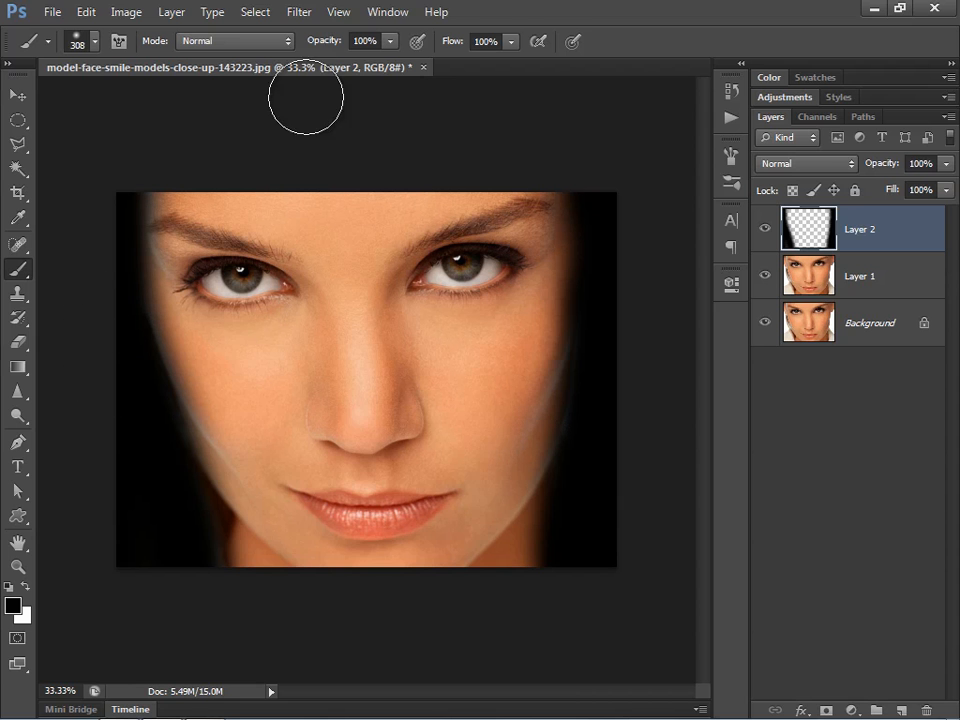
# - Duplicate the image with its layers into a separate document under the default copy name
pyautogui.moveTo(250, 68); pyautogui.dragTo(240, 97)
pyautogui.rightClick(247, 98)
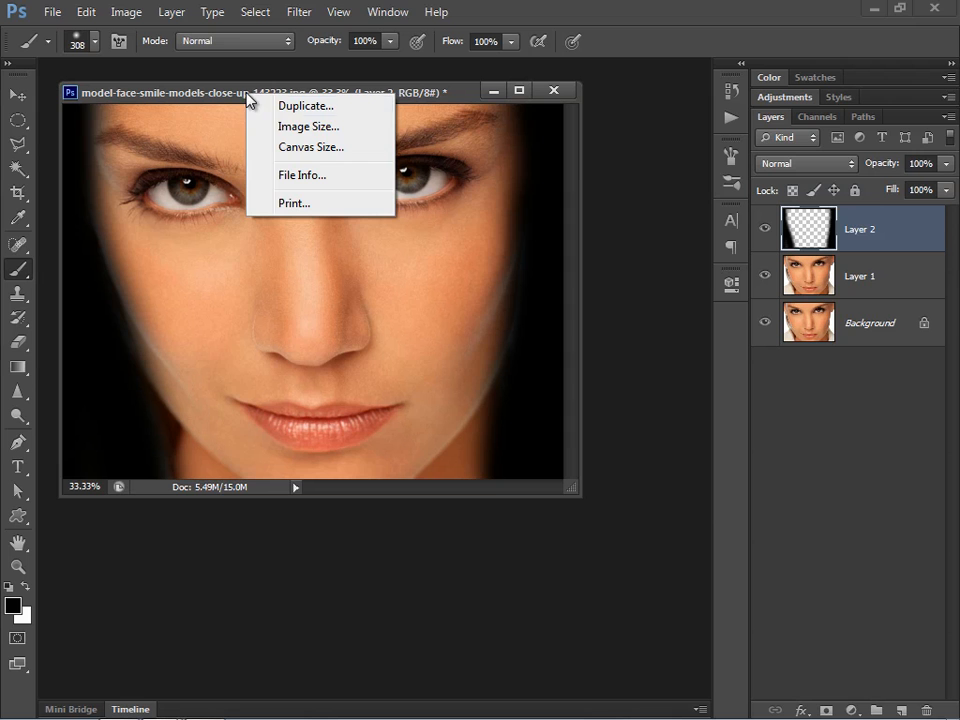
pyautogui.click(313, 107)
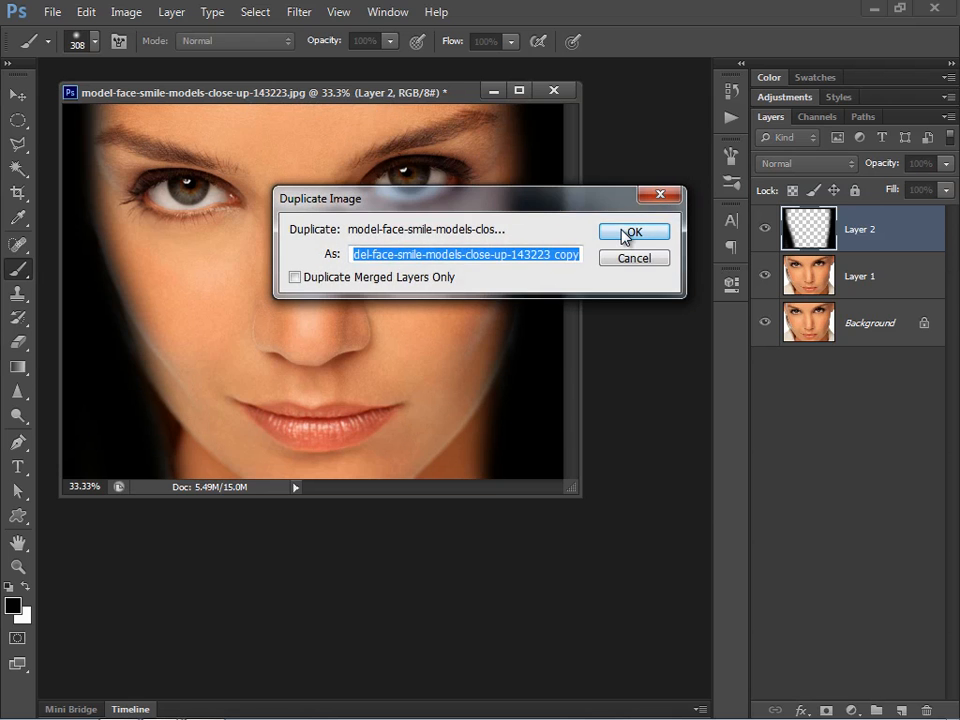
pyautogui.click(626, 236)
pyautogui.moveTo(384, 122)
pyautogui.mouseDown()
pyautogui.moveTo(398, 168)
pyautogui.moveTo(392, 142)
pyautogui.mouseUp()
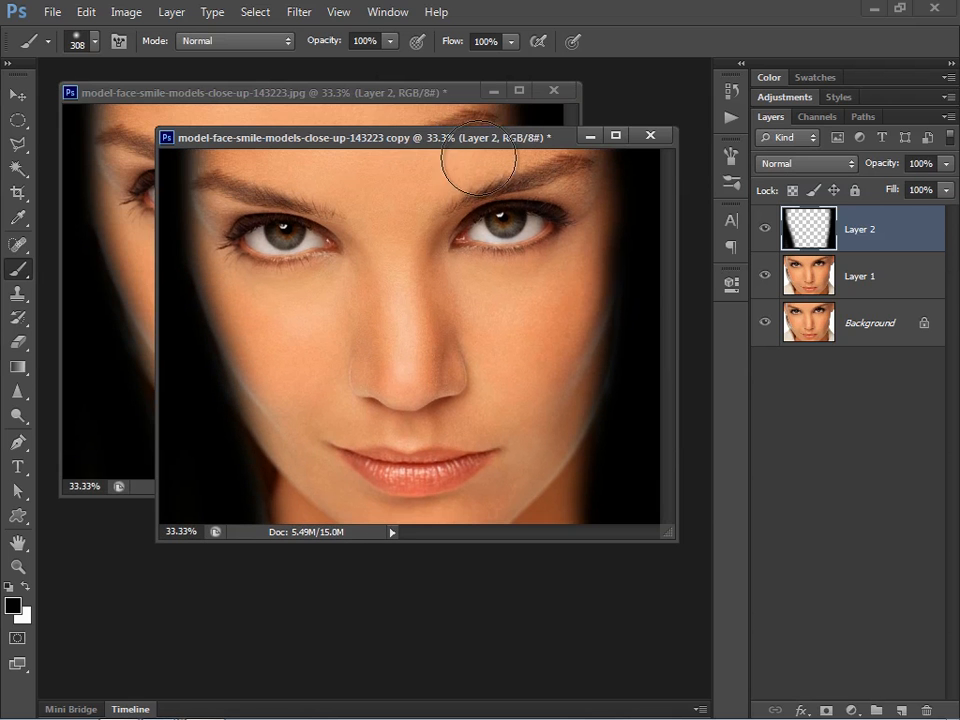
# - Convert the duplicate image to Grayscale mode, flattening its layers and discarding the color information
pyautogui.click(124, 13)
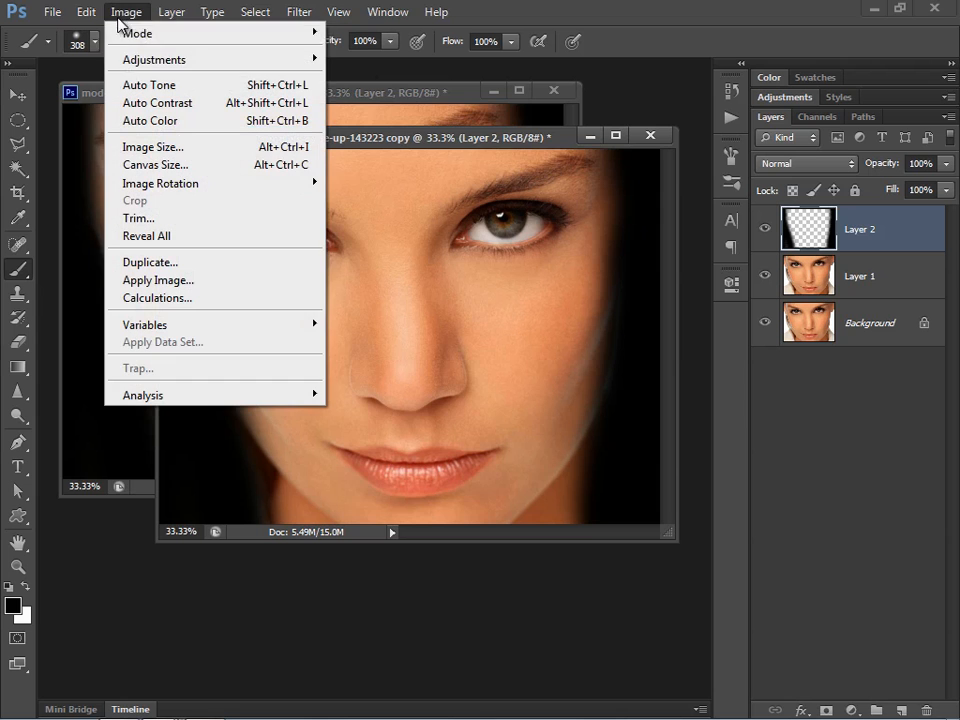
pyautogui.moveTo(125, 60)
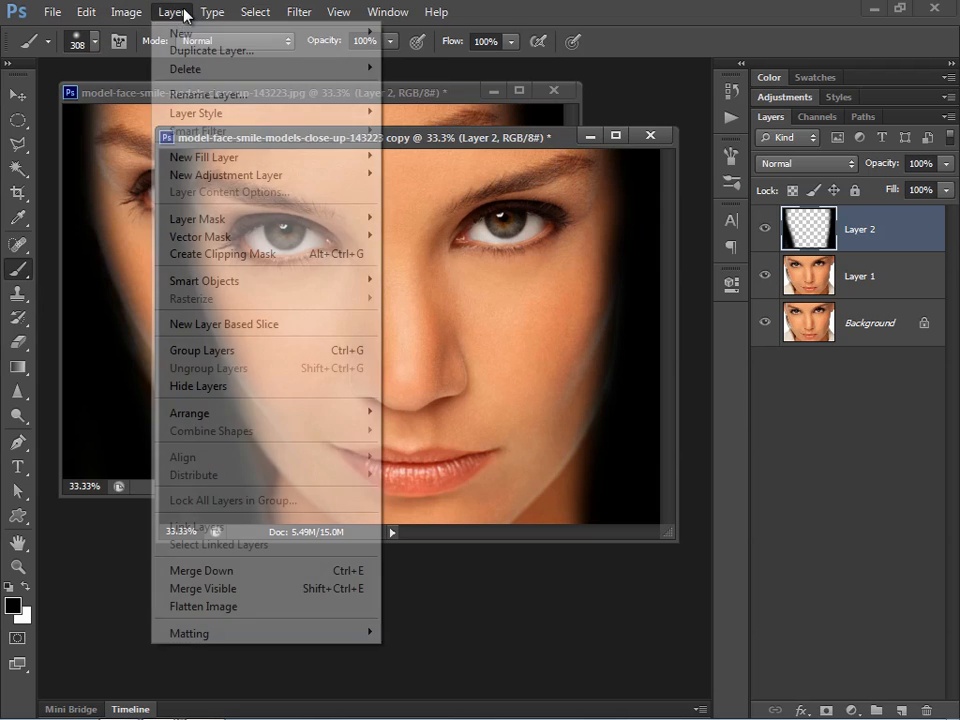
pyautogui.moveTo(135, 34)
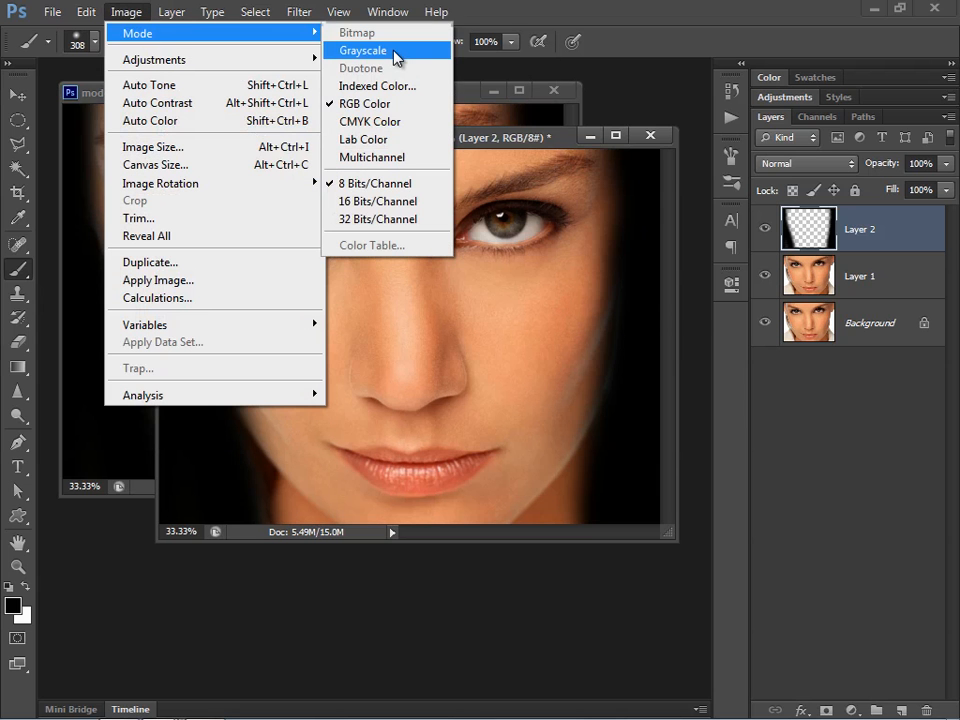
pyautogui.click(395, 50)
pyautogui.click(448, 291)
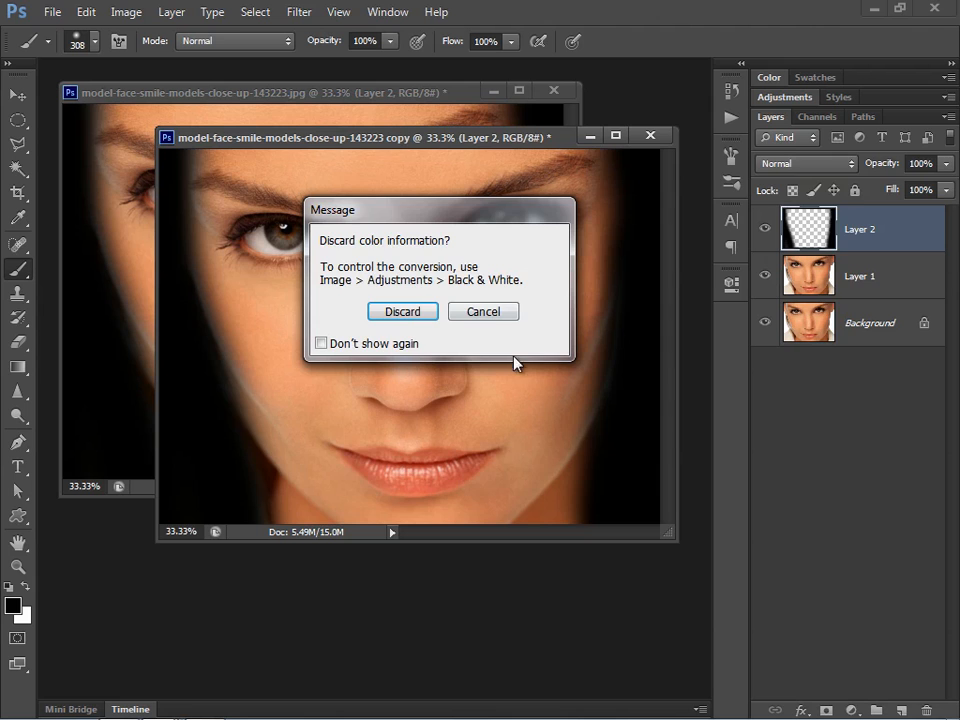
pyautogui.click(410, 313)
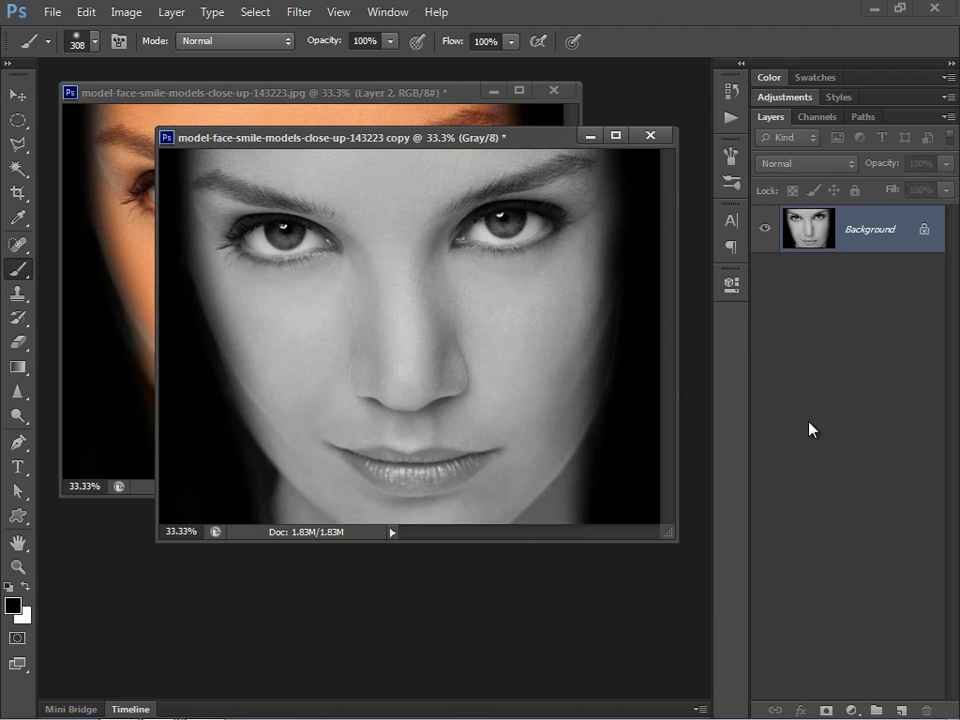
# - Save the grayscale copy as a Photoshop file named map in the Crack folder, deleting the existing map file first
pyautogui.click(54, 14)
pyautogui.click(78, 237)
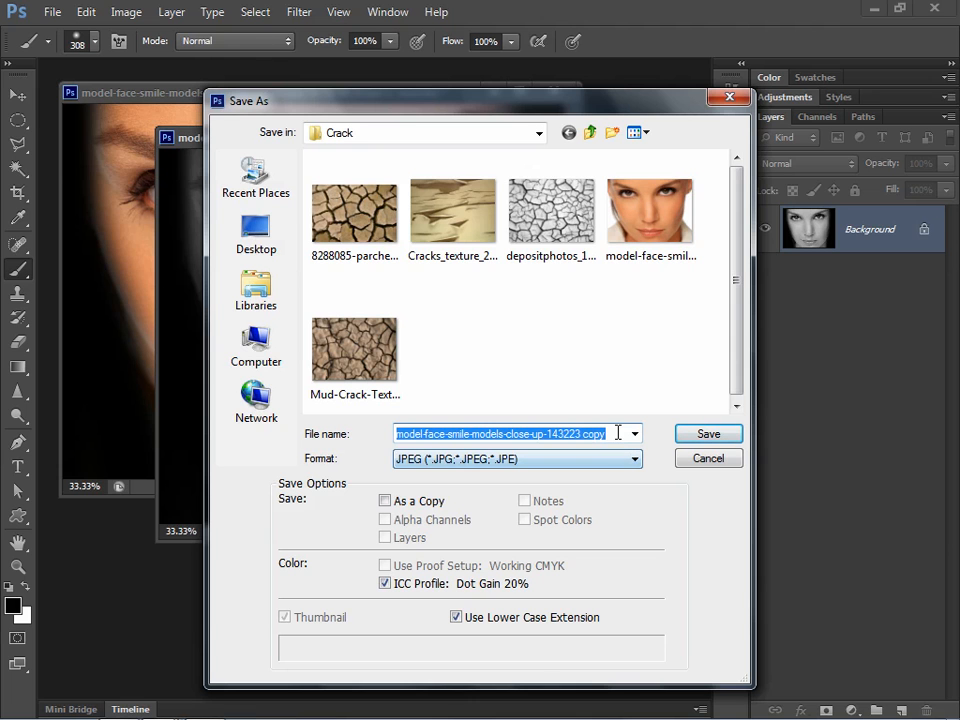
pyautogui.write('map')
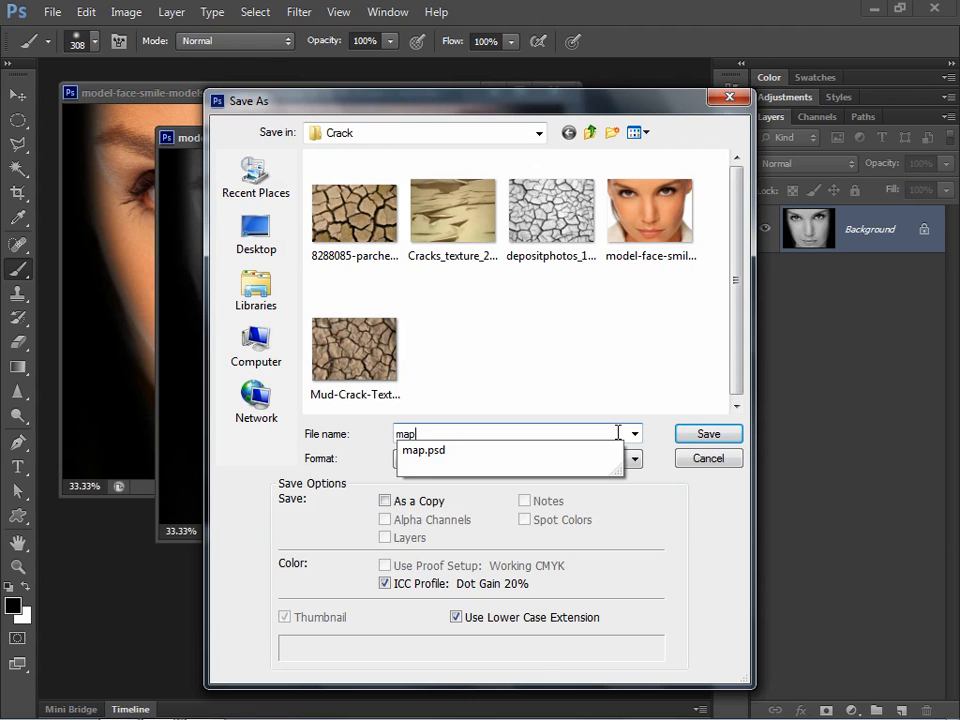
pyautogui.click(520, 458)
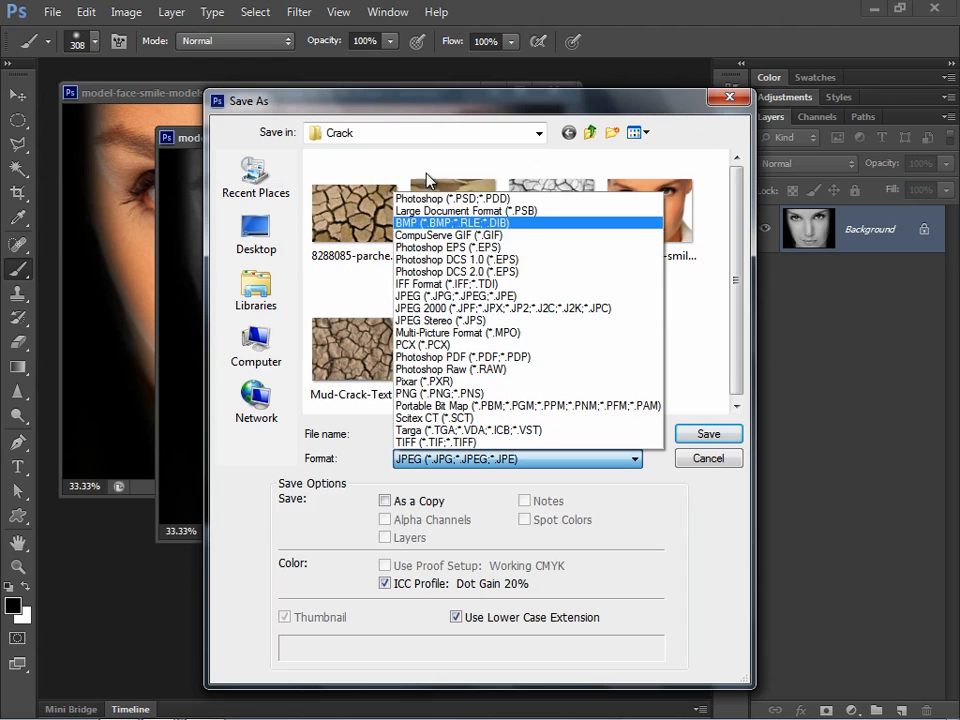
pyautogui.click(428, 166)
pyautogui.click(456, 208)
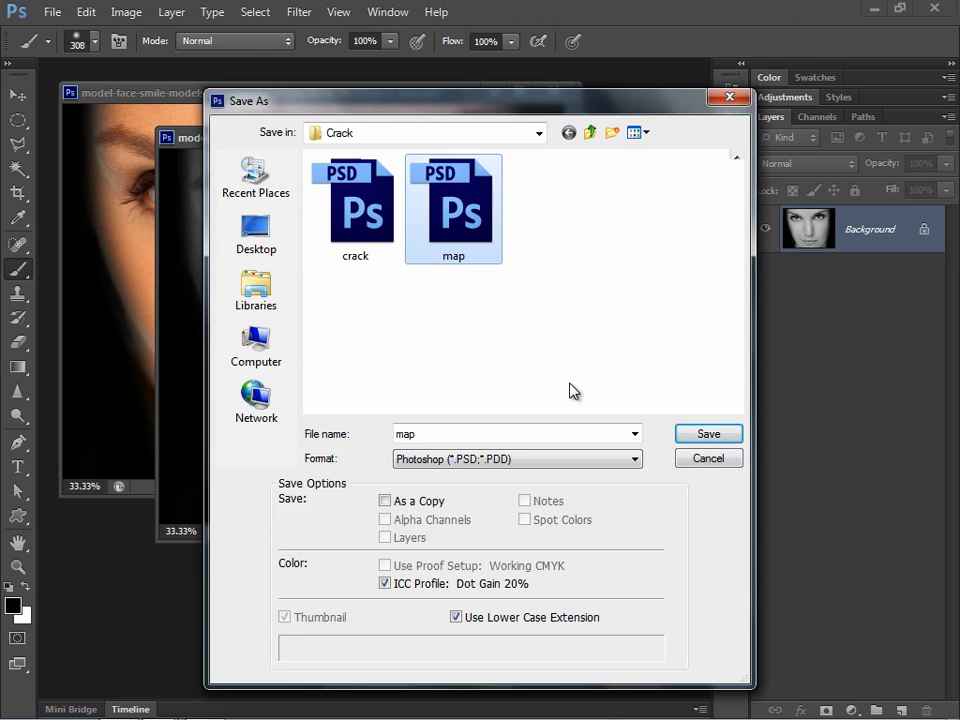
pyautogui.press('Delete')
pyautogui.click(551, 443)
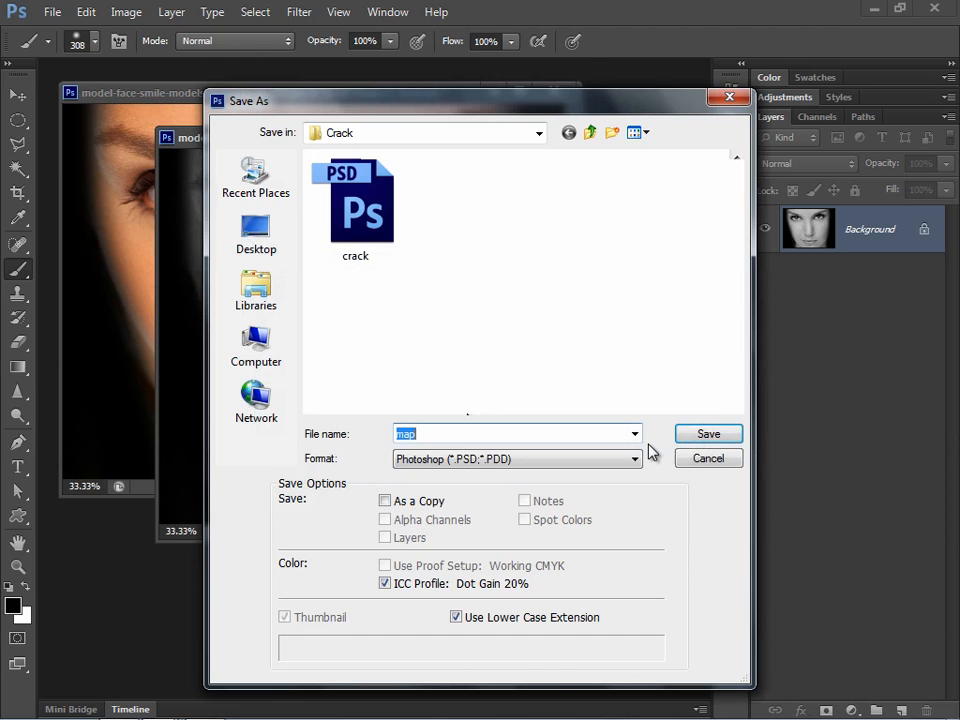
pyautogui.click(691, 436)
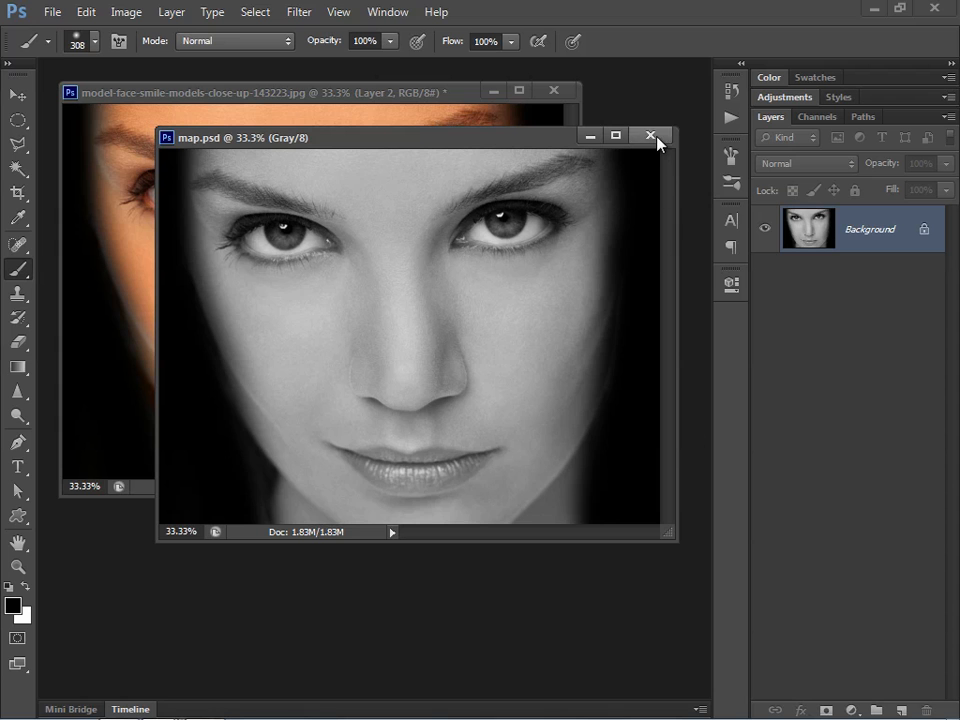
# - Close map.psd and dock the face photo's window back into the workspace
pyautogui.click(652, 137)
pyautogui.moveTo(316, 105); pyautogui.dragTo(336, 76)
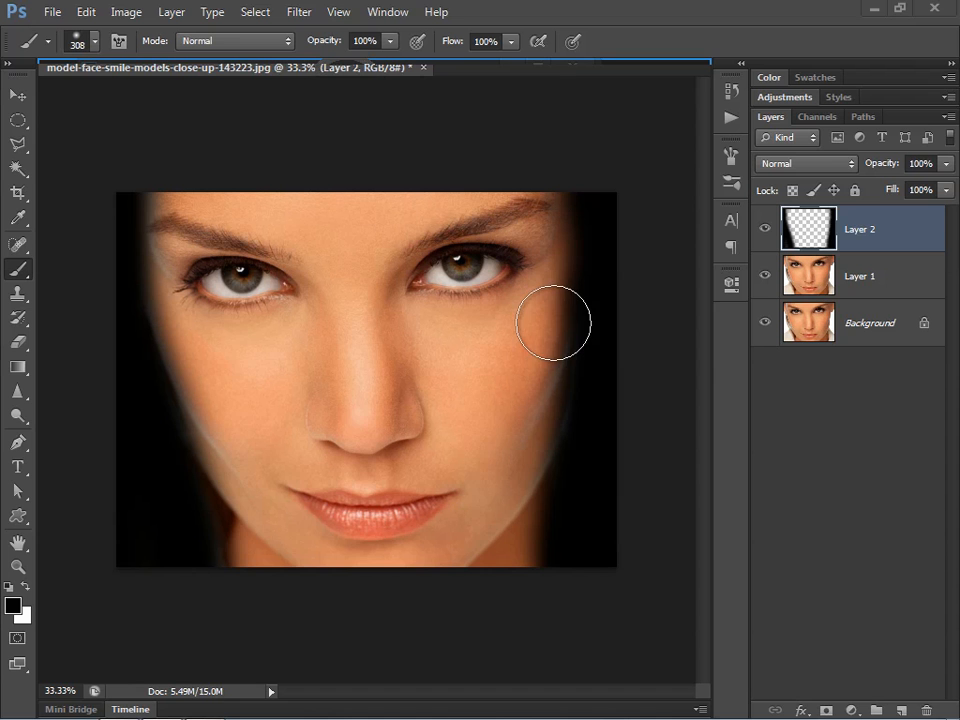
pyautogui.hotkey('ctrl', '0')
# - Float the face photo's window and open the crack texture depositphotos_1758590-Random-Cracks from the Crack folder
pyautogui.moveTo(275, 68); pyautogui.dragTo(268, 79)
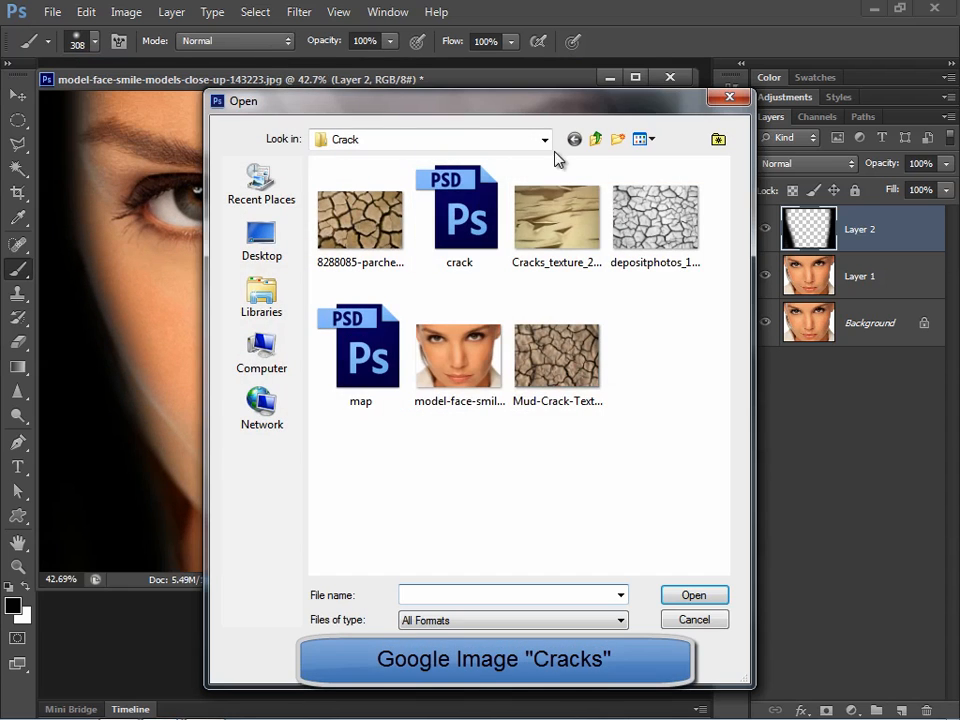
pyautogui.click(655, 220)
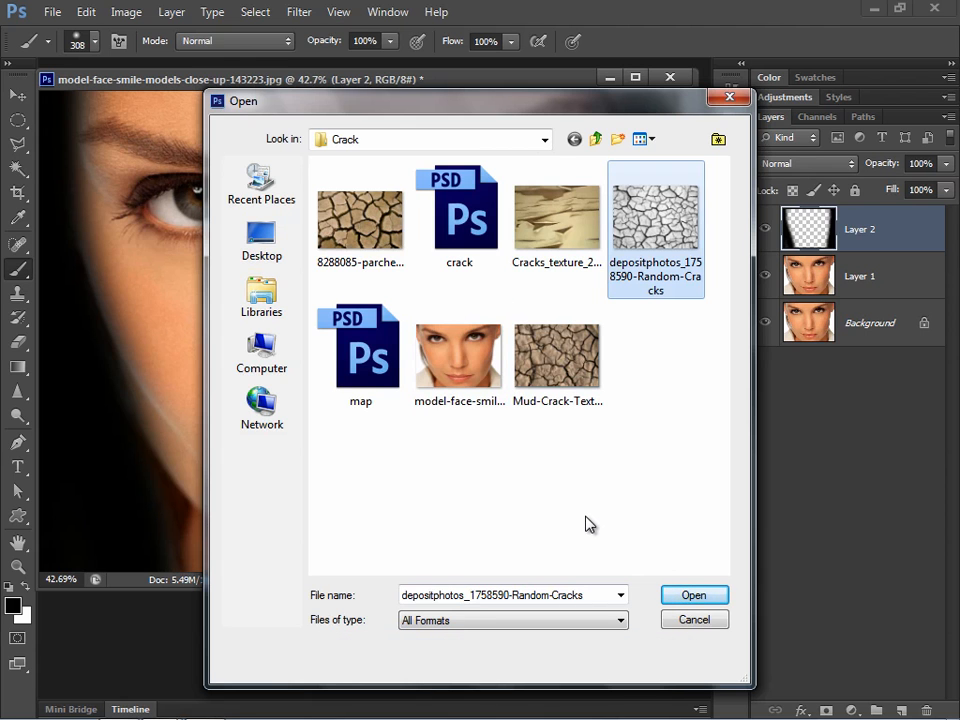
pyautogui.click(688, 596)
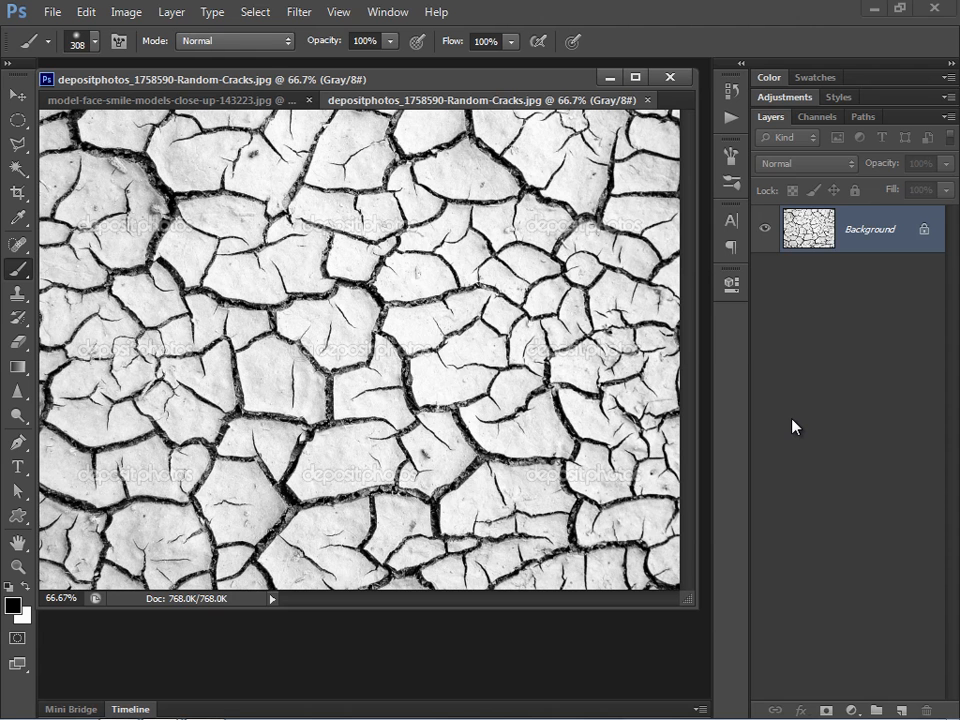
# - Apply a Gradient Map to the crack texture using the black-to-white gradient with its midpoint moved to 37%
pyautogui.click(164, 14)
pyautogui.moveTo(135, 15)
pyautogui.moveTo(148, 64)
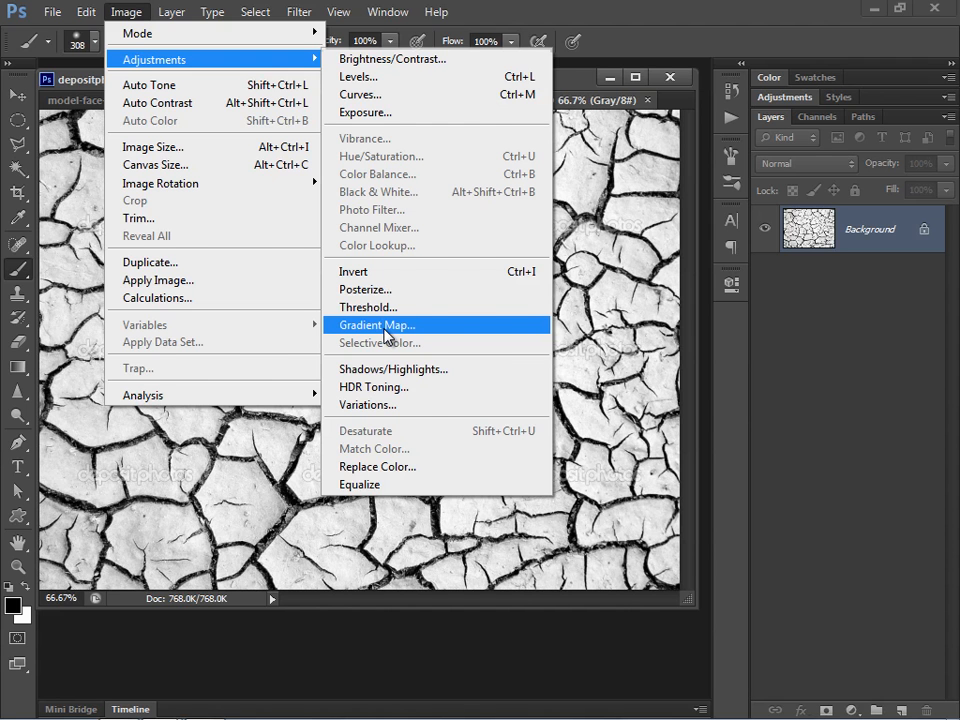
pyautogui.click(385, 328)
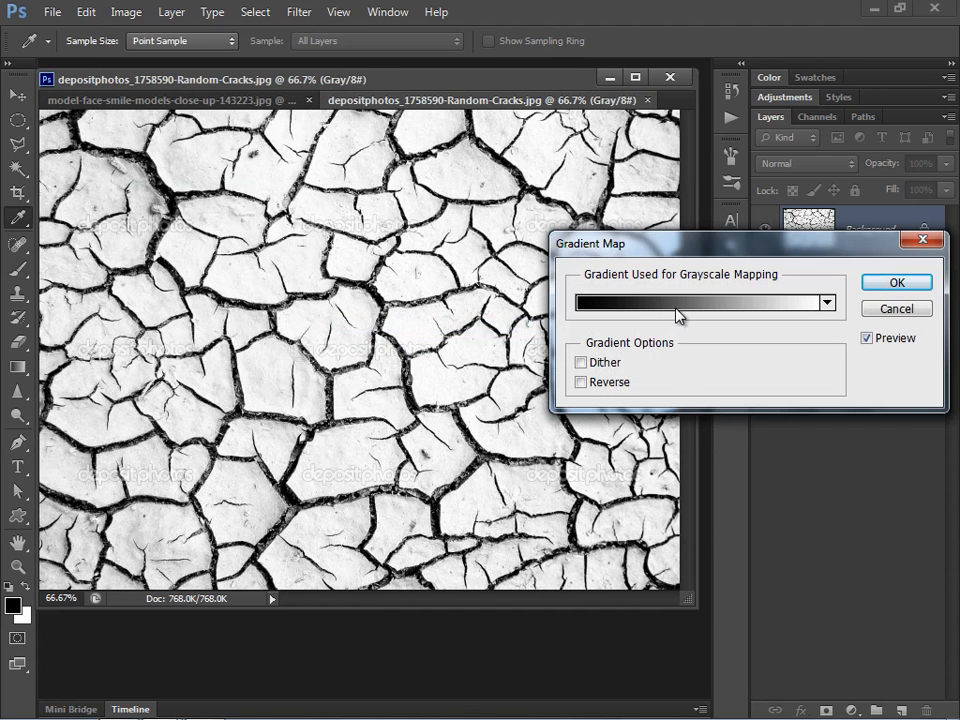
pyautogui.click(676, 304)
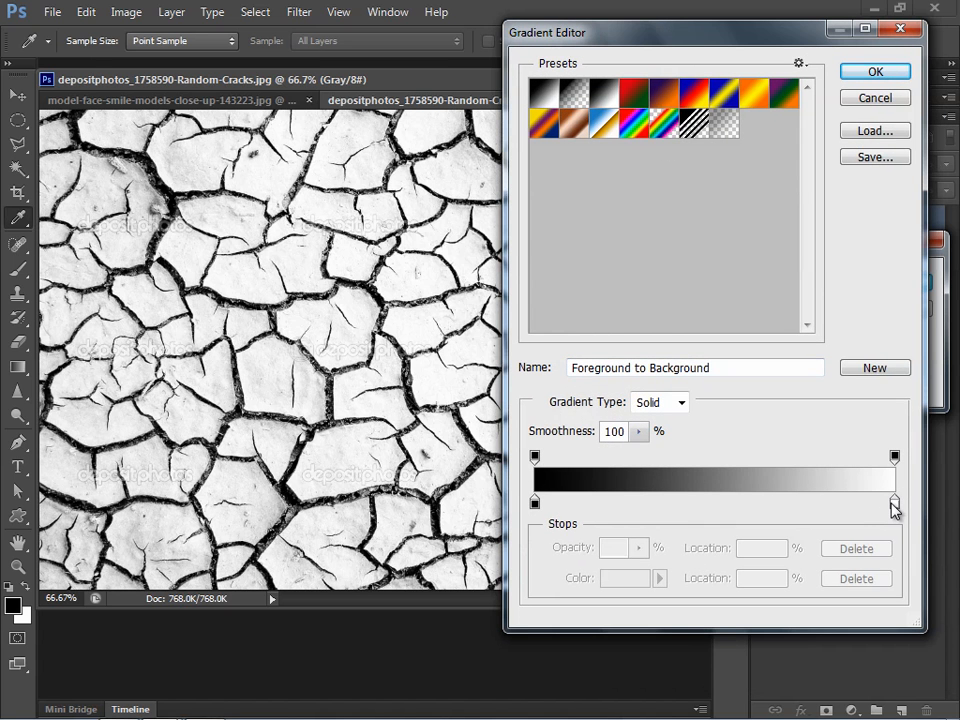
pyautogui.click(895, 505)
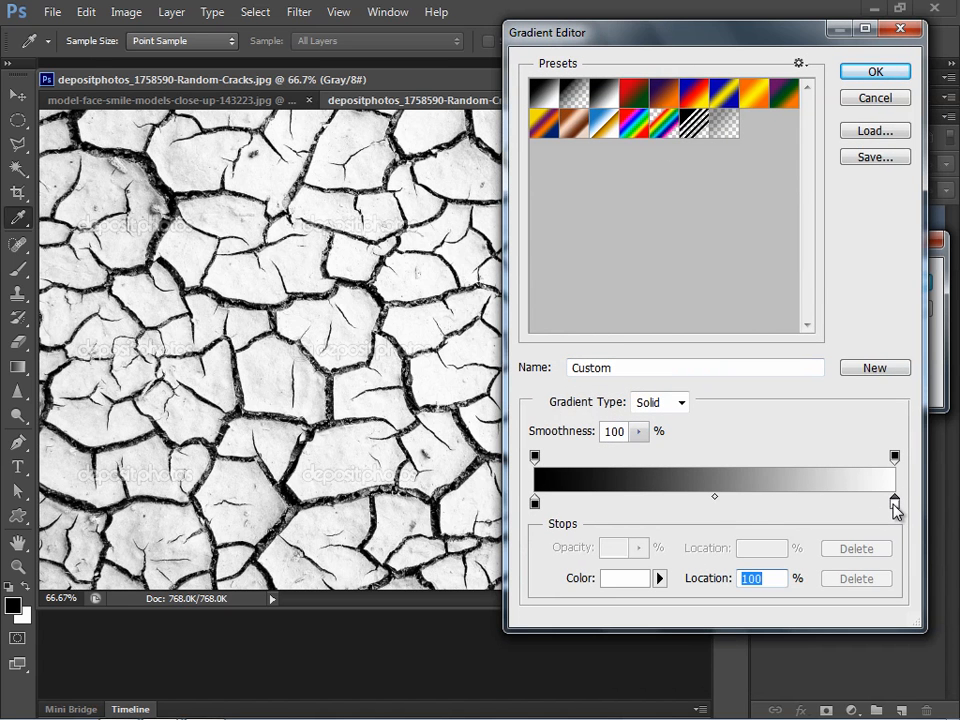
pyautogui.click(716, 500)
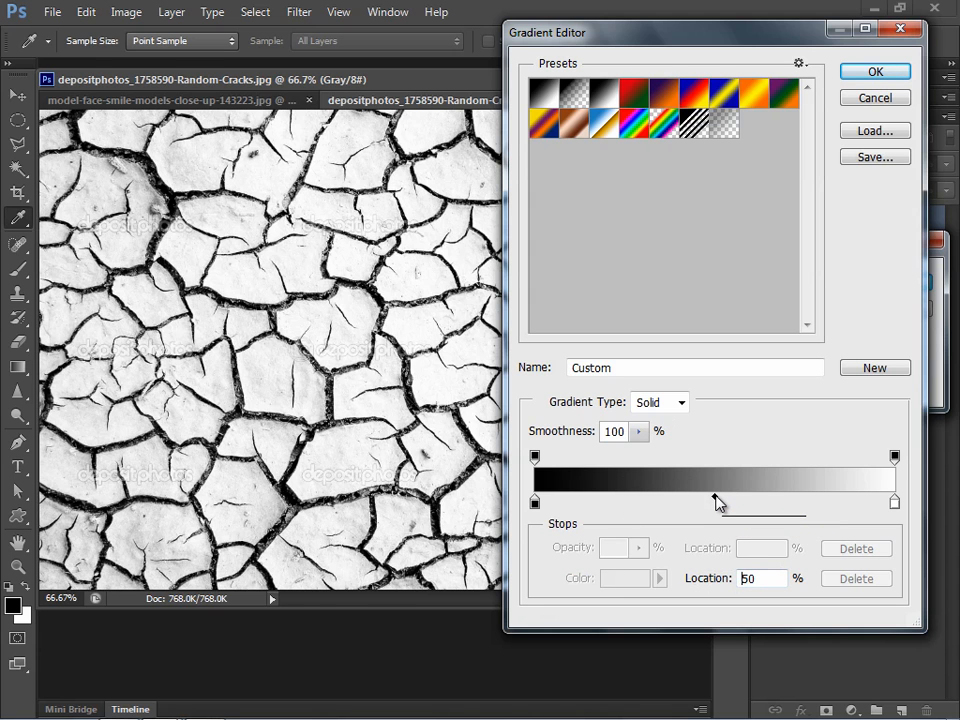
pyautogui.moveTo(698, 500); pyautogui.dragTo(668, 496)
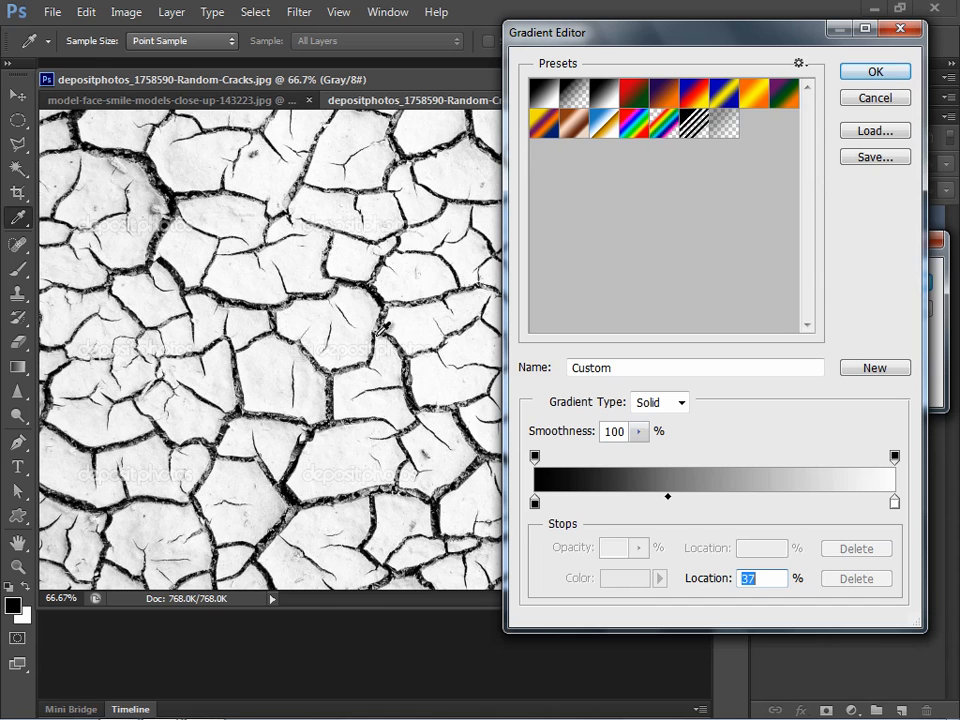
pyautogui.press('ctrl')
pyautogui.press('ctrl')
pyautogui.press('ctrl')
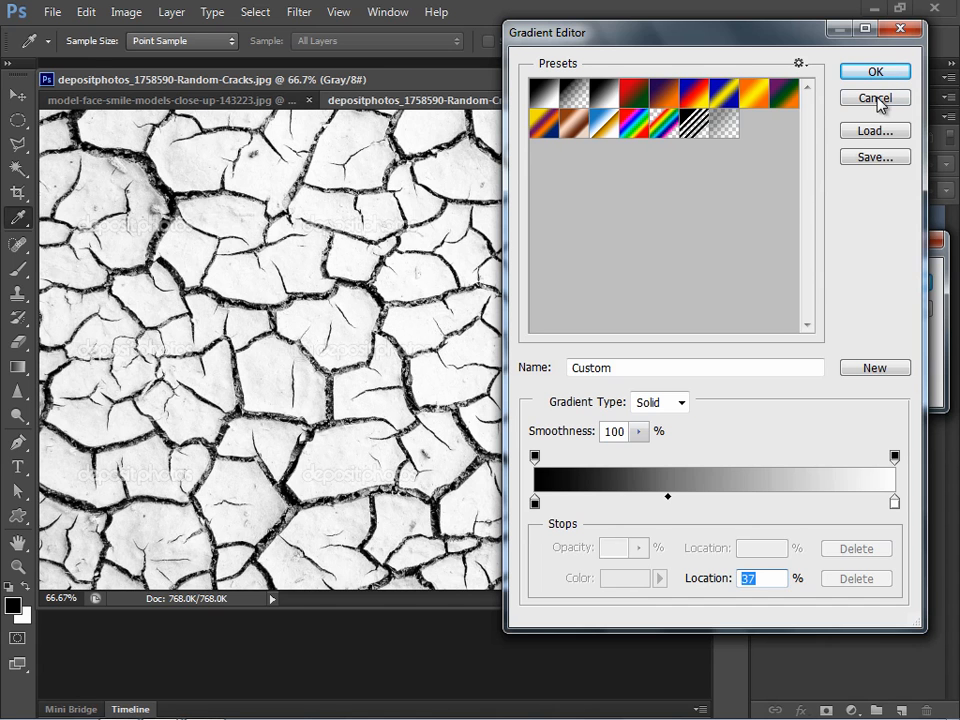
pyautogui.click(875, 72)
pyautogui.click(895, 285)
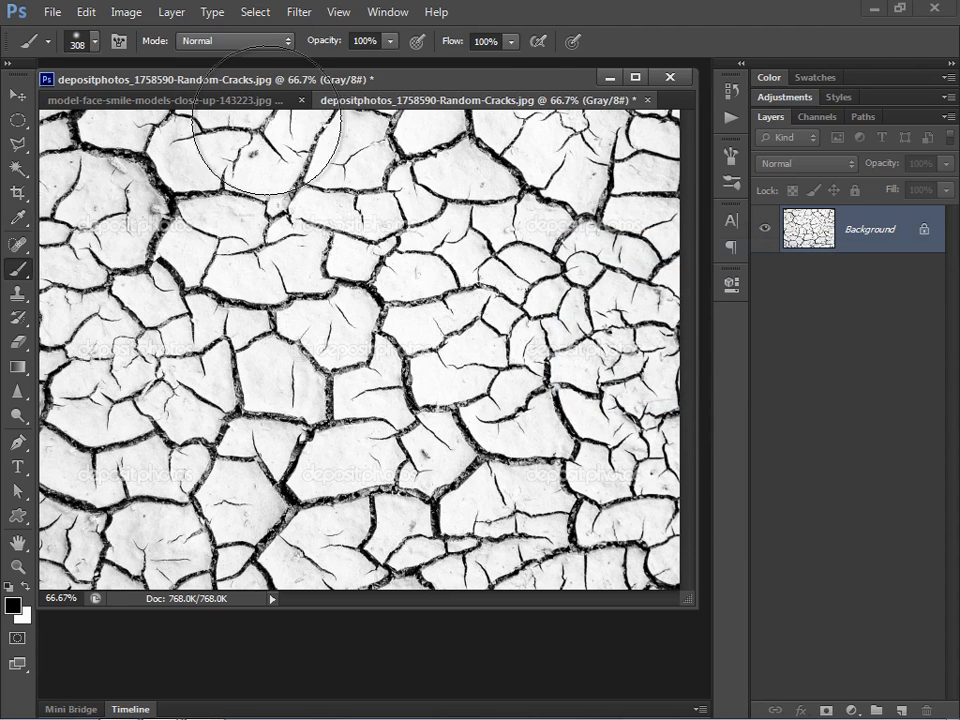
# - Copy the entire crack texture image and close its file
pyautogui.click(18, 94)
pyautogui.hotkey('ctrl', 'a')
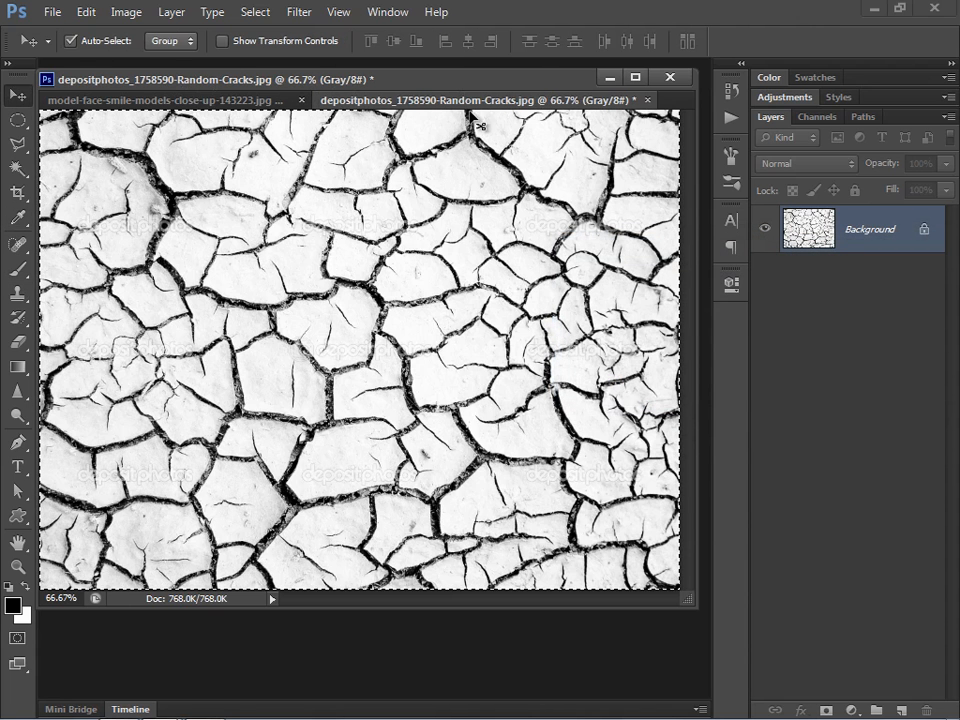
pyautogui.click(648, 100)
pyautogui.click(498, 298)
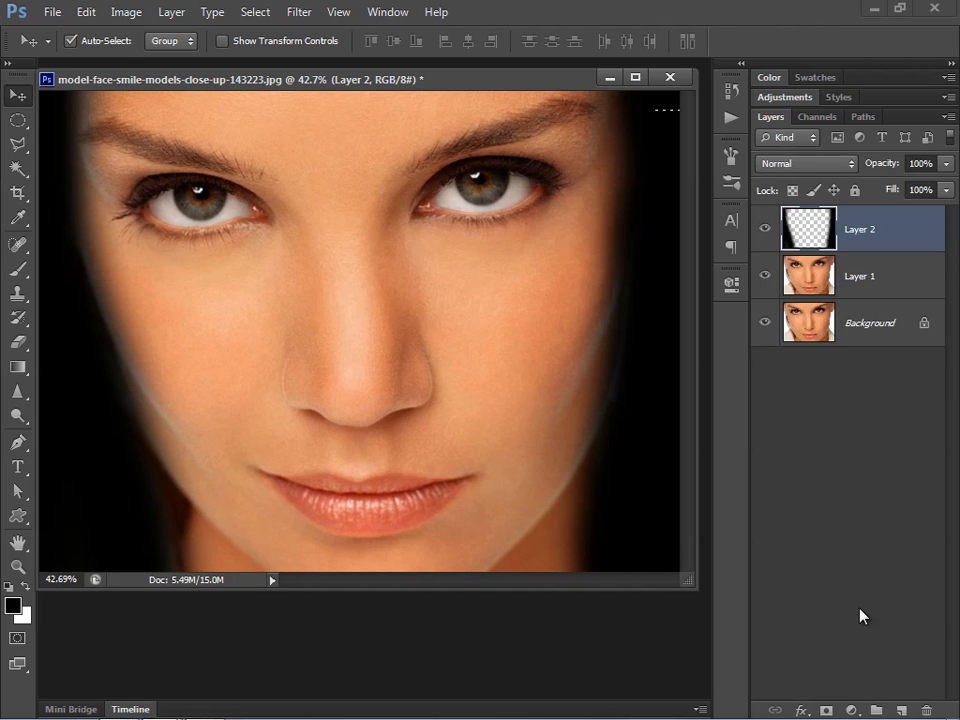
# - Paste the crack texture onto a new layer above Layer 2 and enlarge it to cover the whole face photo
pyautogui.click(902, 709)
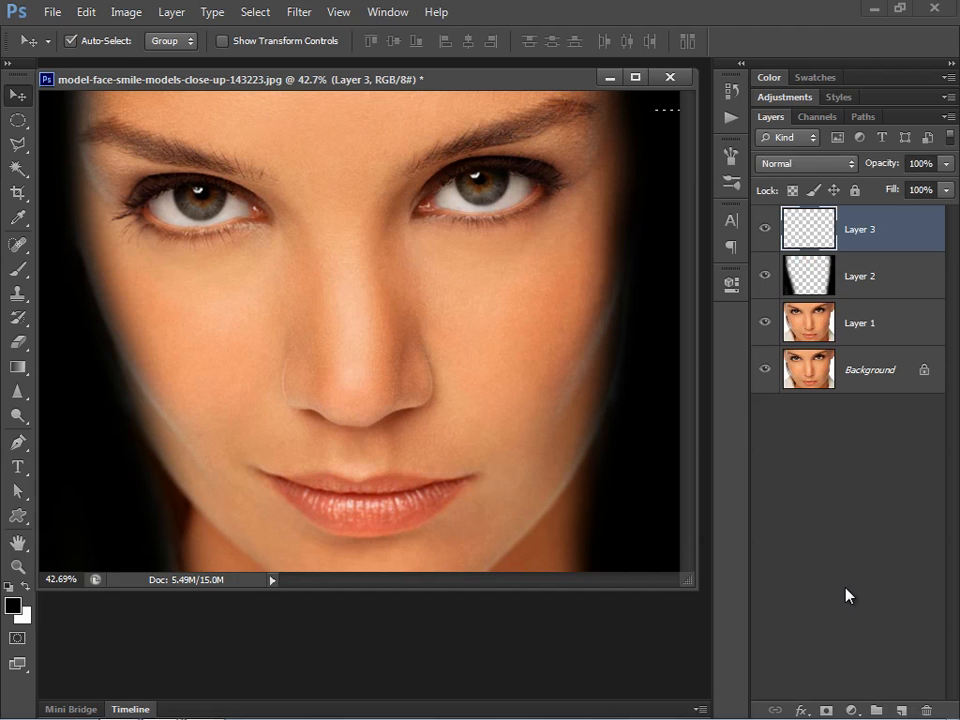
pyautogui.hotkey('ctrl', 'v')
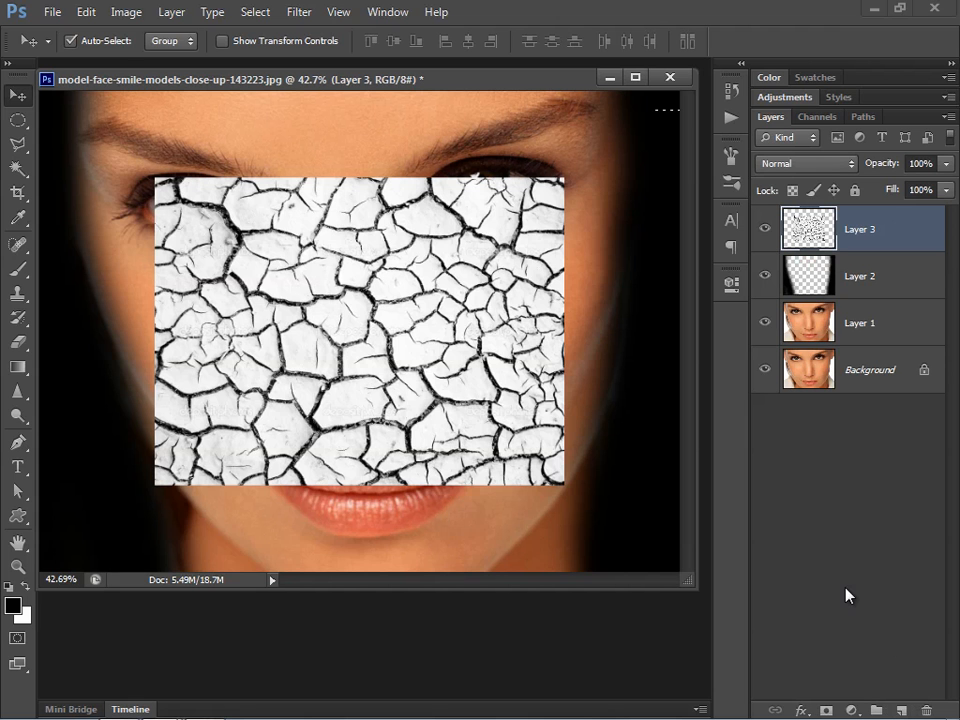
pyautogui.hotkey('ctrl', '-')
pyautogui.hotkey('ctrl', '-')
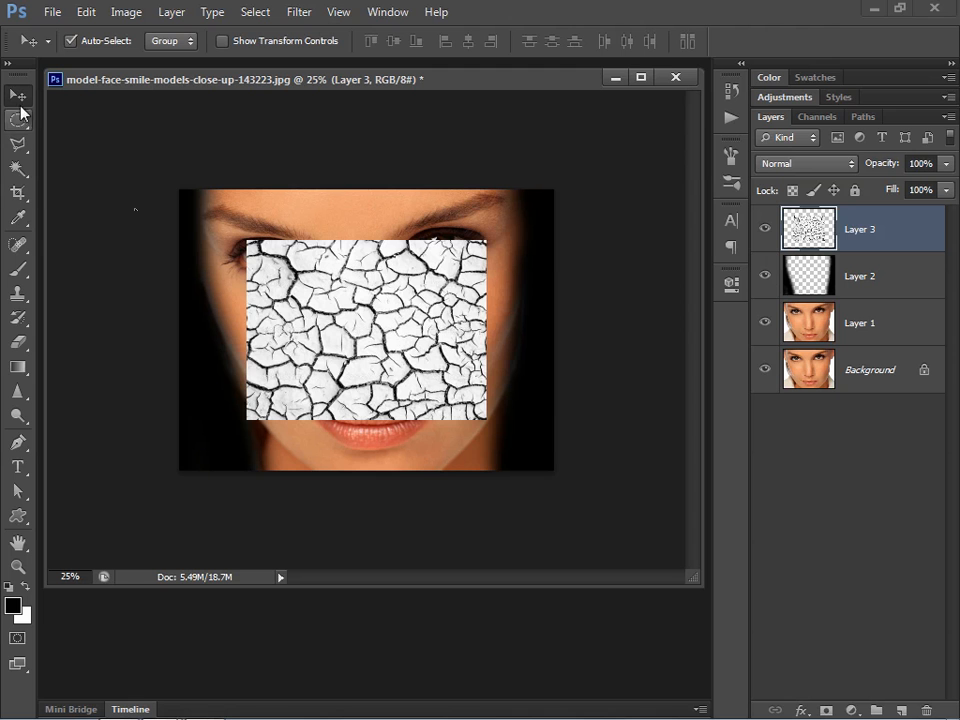
pyautogui.hotkey('ctrl', 't')
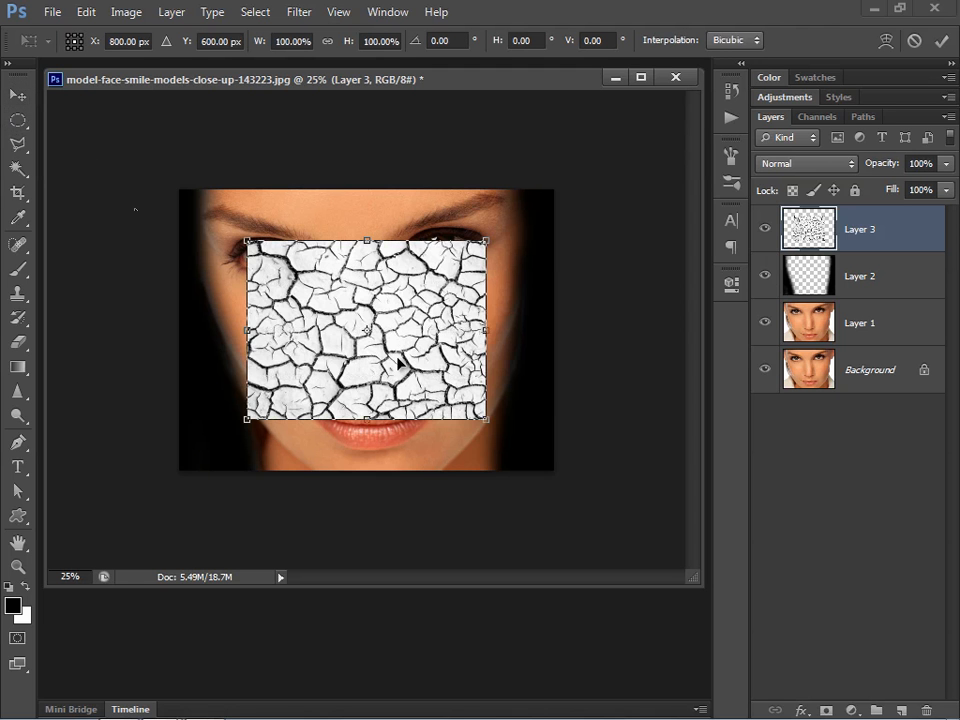
pyautogui.moveTo(305, 300); pyautogui.dragTo(233, 246)
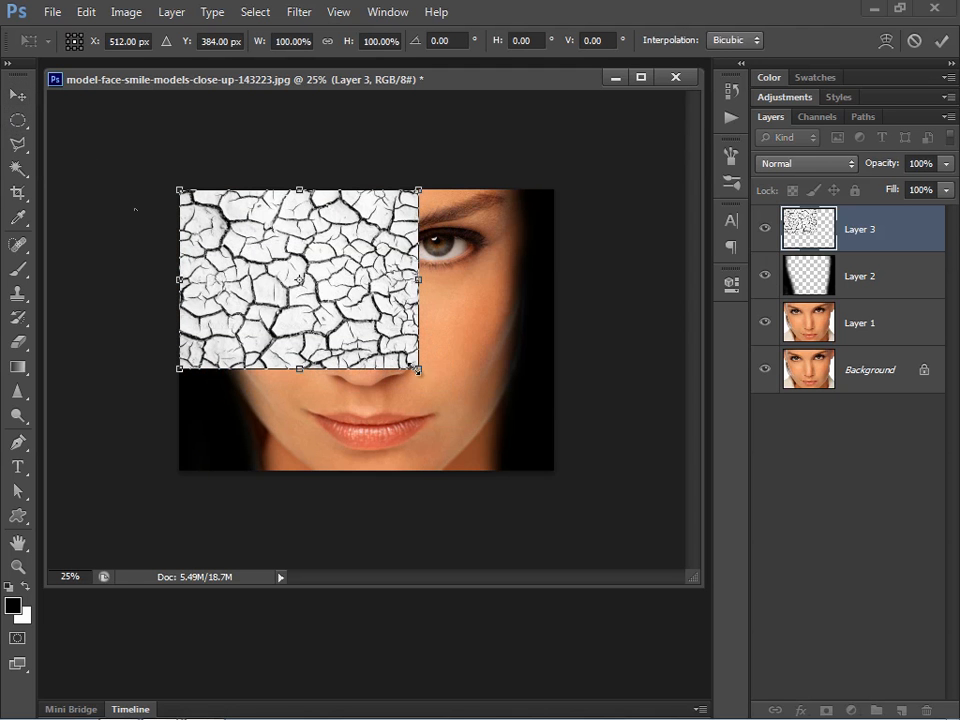
pyautogui.moveTo(420, 369); pyautogui.dragTo(557, 468)
pyautogui.press('Return')
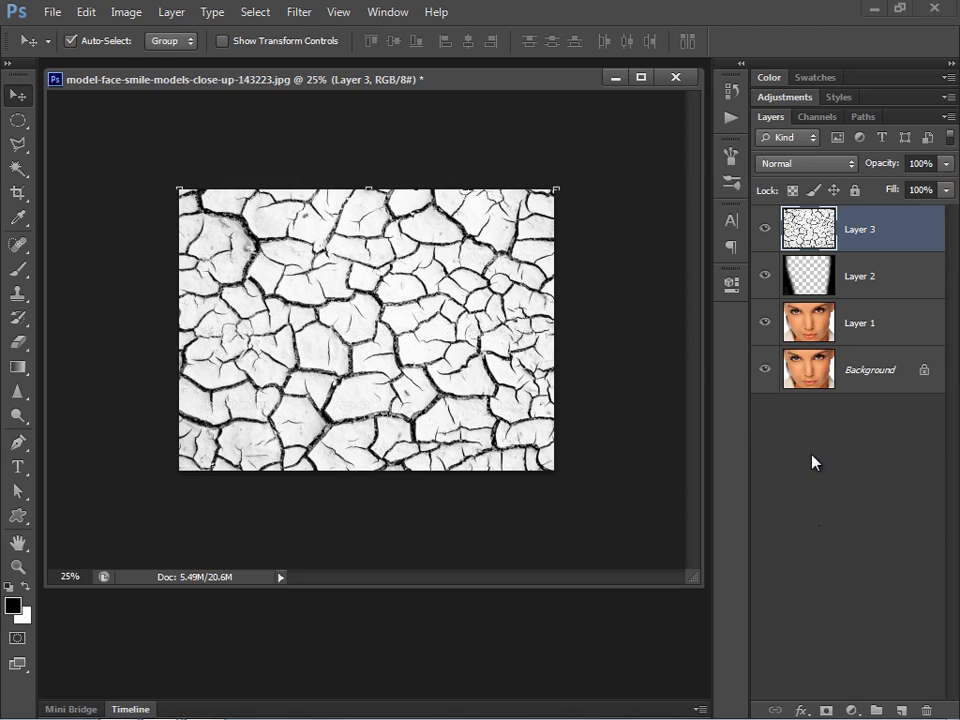
# - Displace the crack layer with horizontal and vertical scale 5, using the map file from the Crack folder as displacement map
pyautogui.hotkey('ctrl', '0')
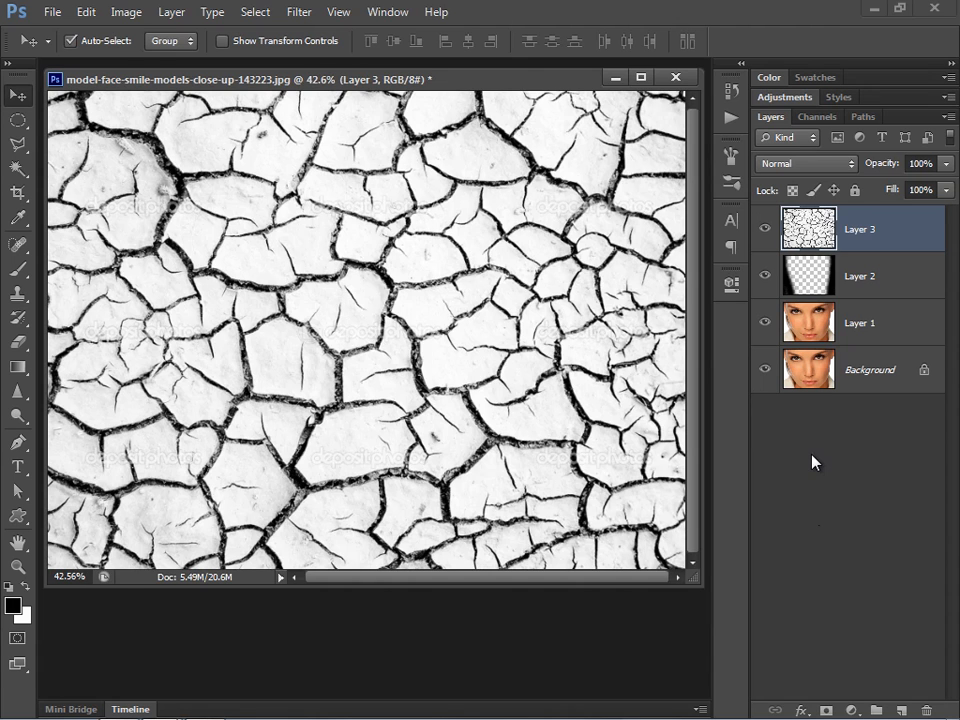
pyautogui.click(298, 14)
pyautogui.moveTo(365, 275)
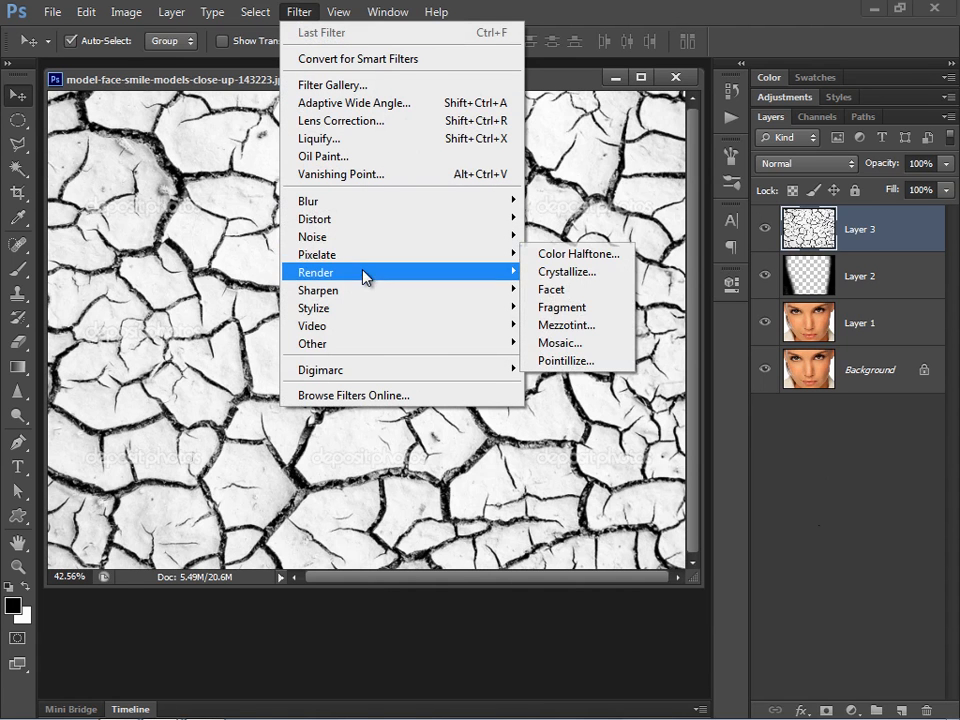
pyautogui.moveTo(358, 222)
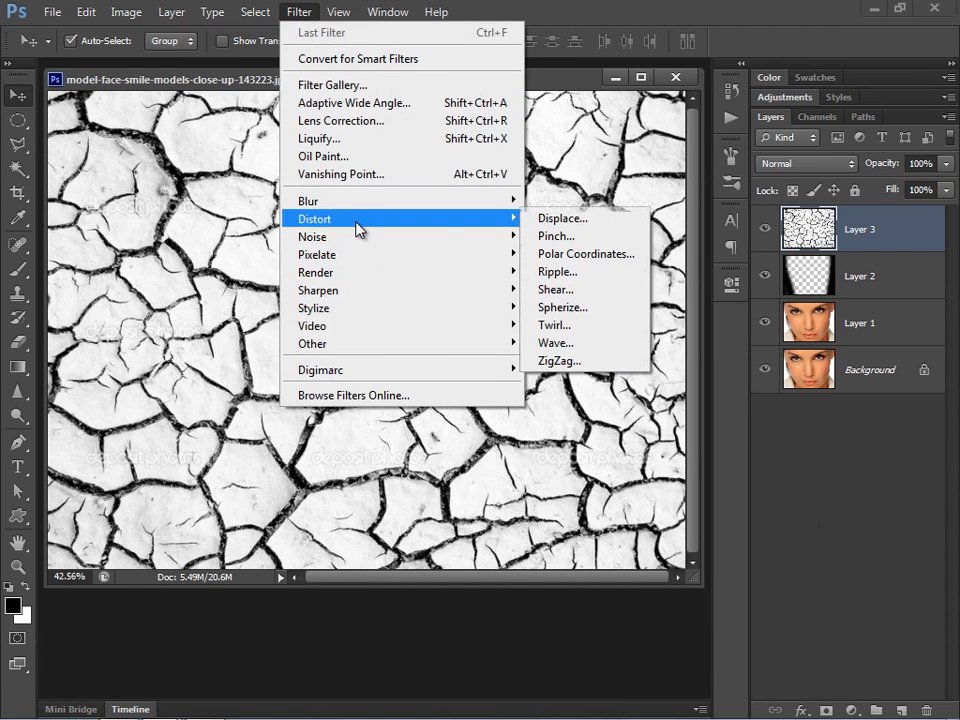
pyautogui.click(538, 222)
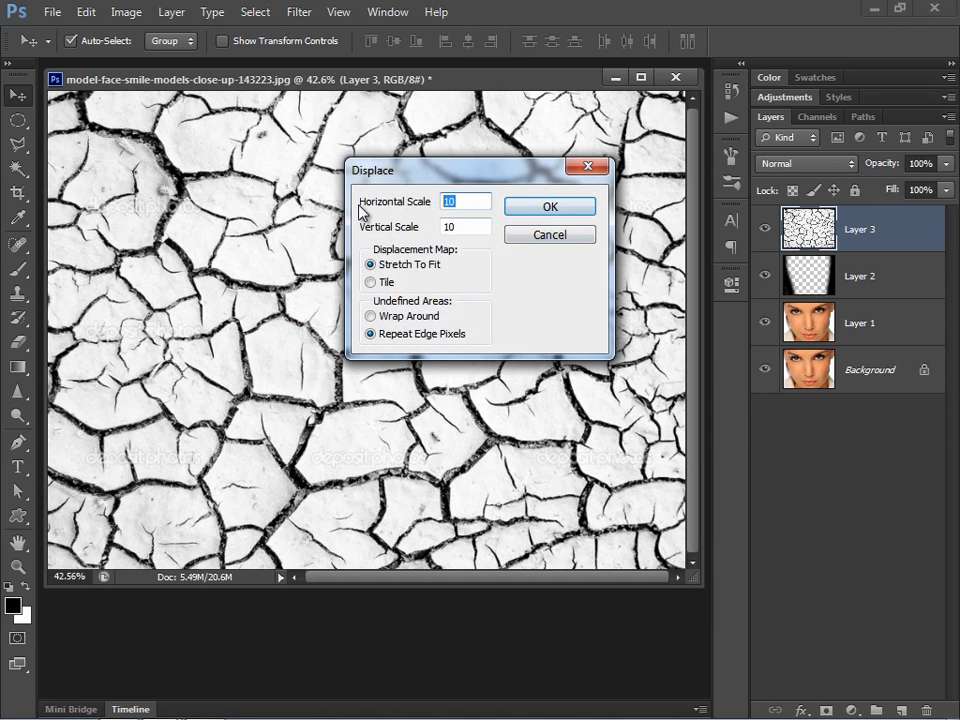
pyautogui.write('5')
pyautogui.press('Tab')
pyautogui.write('5')
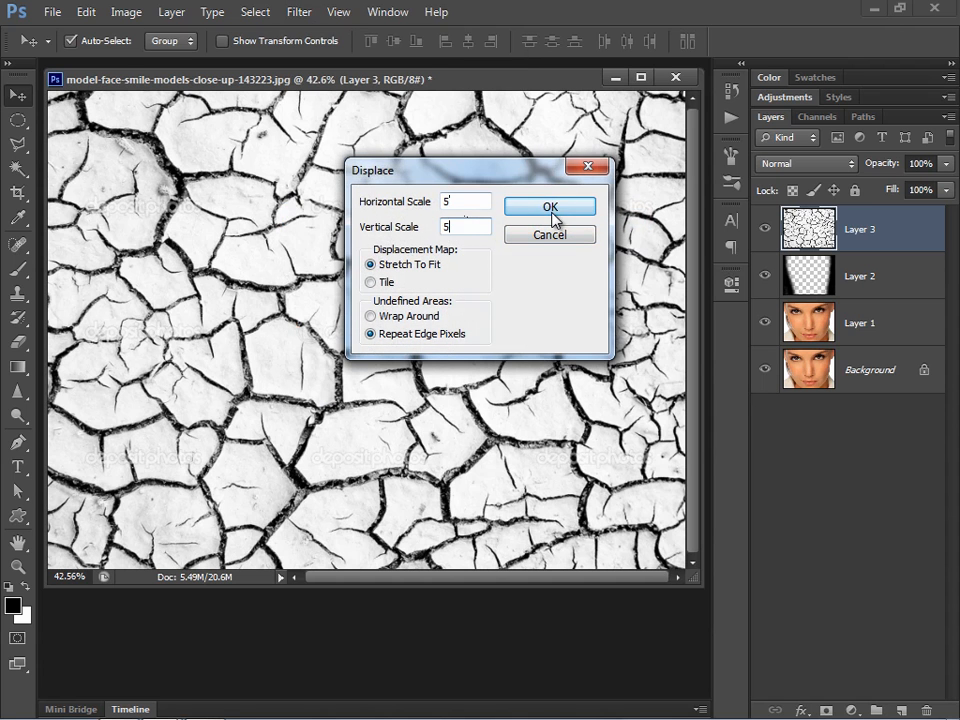
pyautogui.click(551, 212)
pyautogui.click(415, 160)
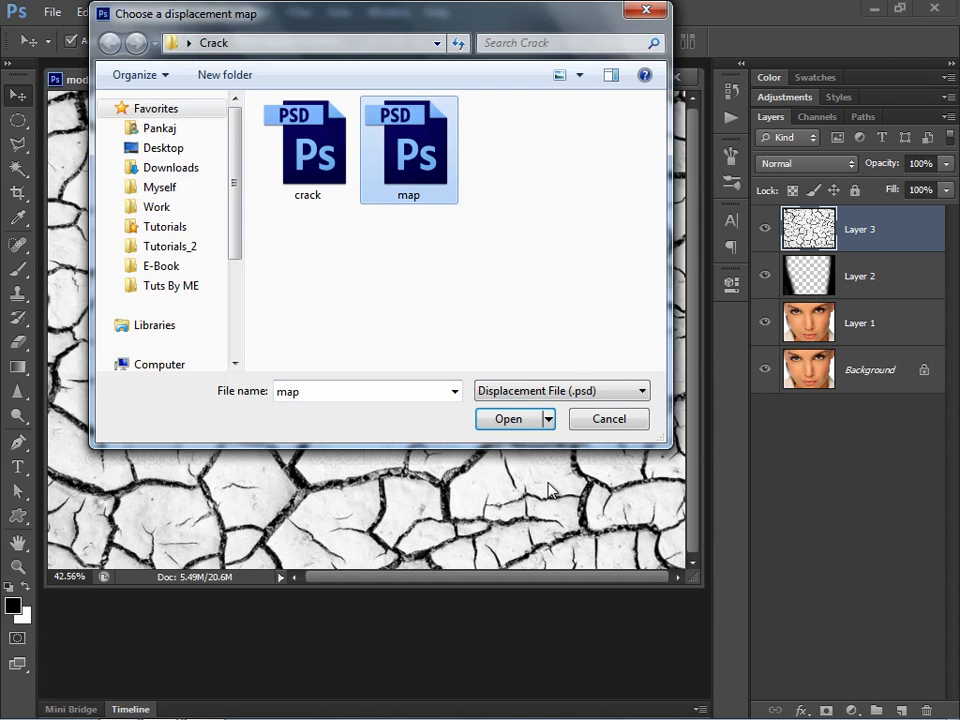
pyautogui.moveTo(358, 20); pyautogui.dragTo(390, 88)
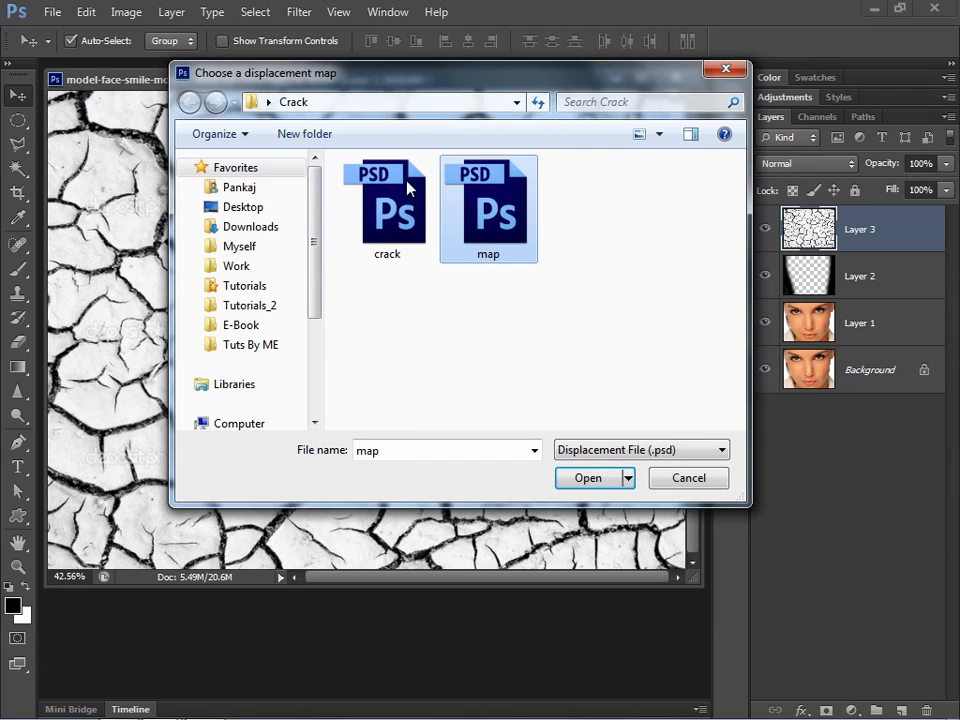
pyautogui.click(589, 479)
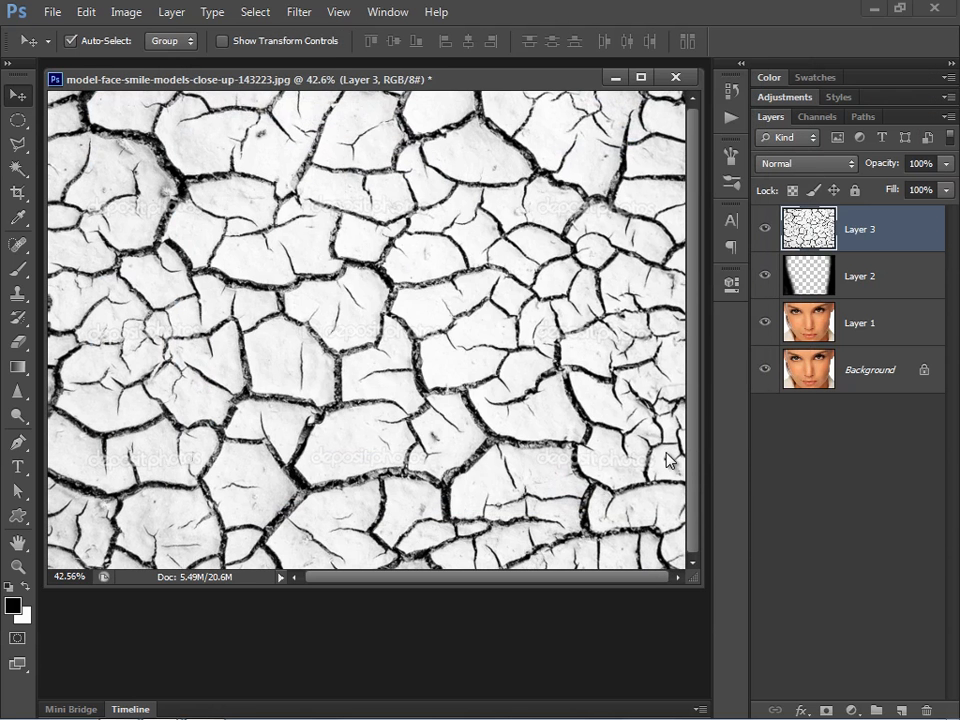
# - Set the crack layer's blend mode to Multiply and dock the face photo's window into the workspace
pyautogui.click(766, 230)
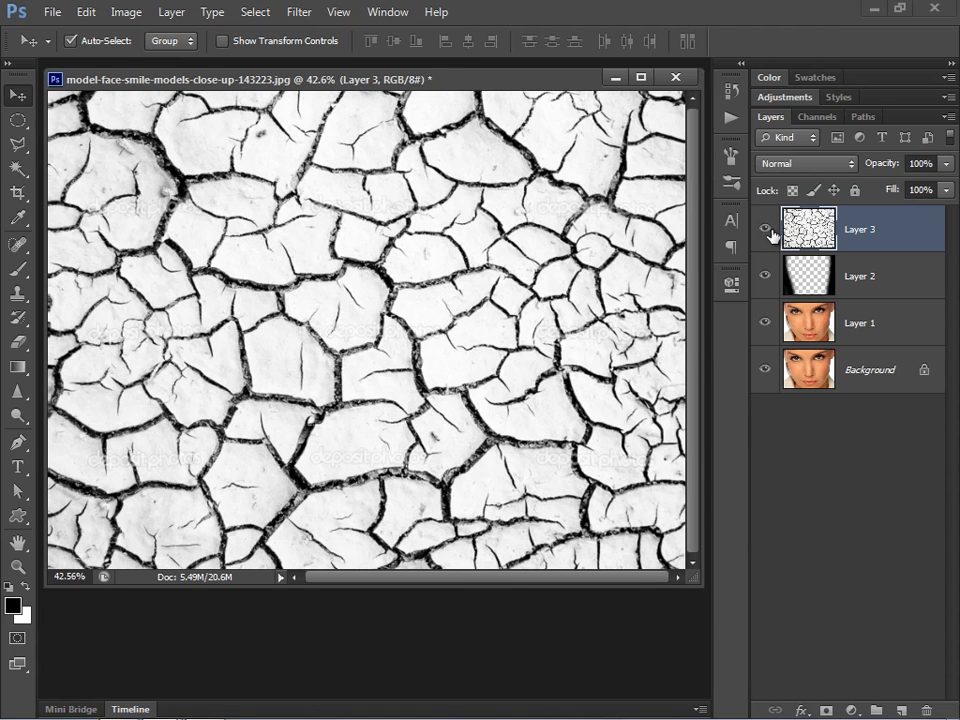
pyautogui.click(792, 165)
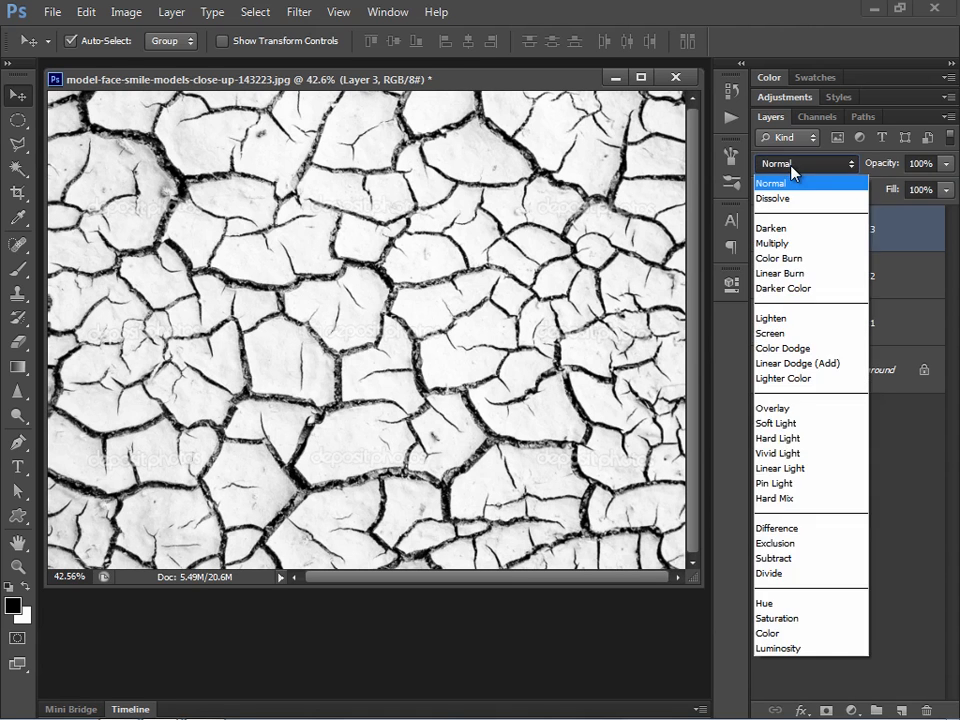
pyautogui.click(781, 244)
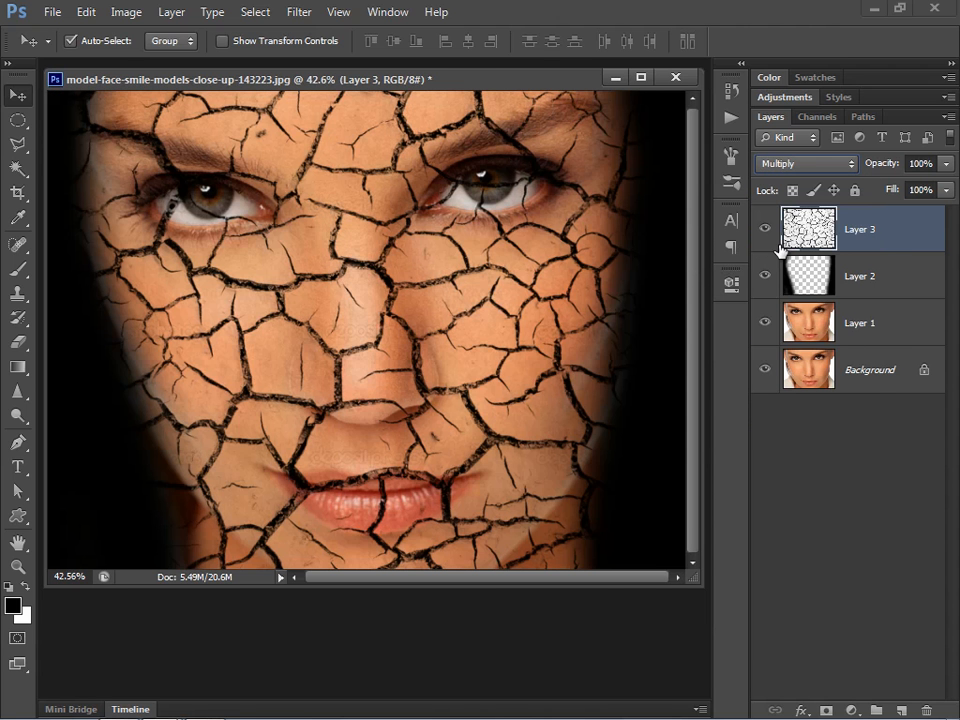
pyautogui.moveTo(289, 88); pyautogui.dragTo(290, 64)
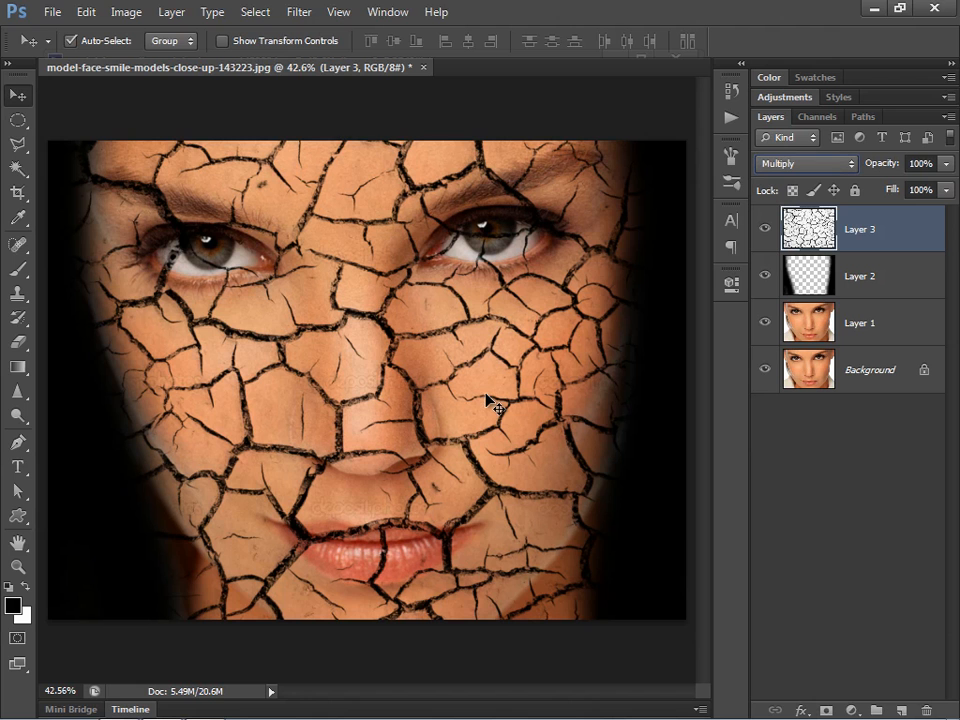
pyautogui.hotkey('ctrl', '-')
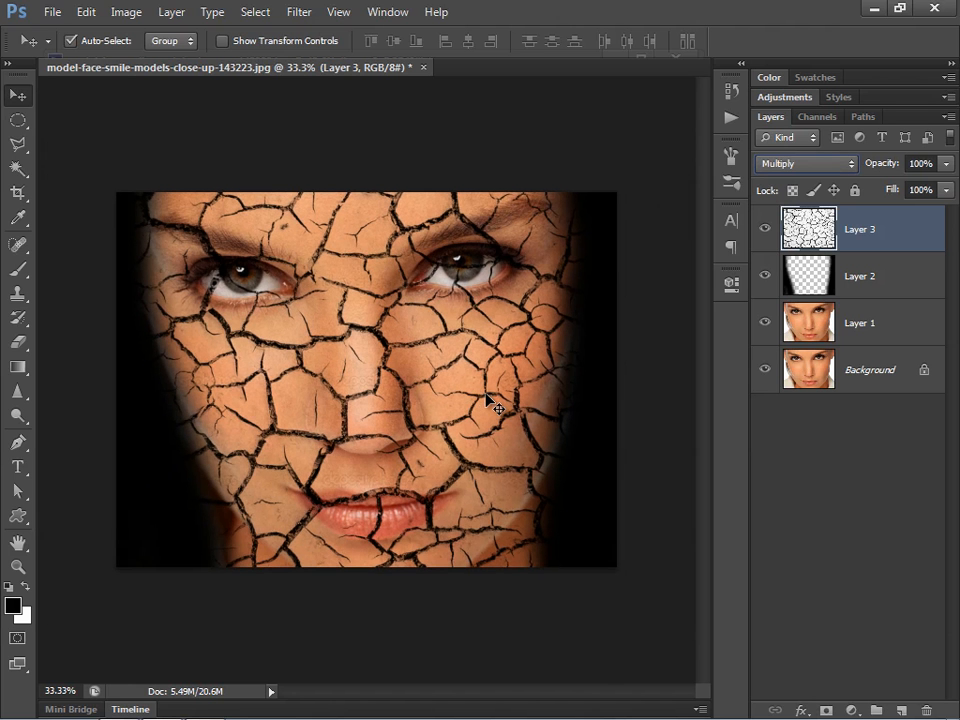
pyautogui.hotkey('ctrl', '0')
# - Erase the cracks covering the model's left eye on Layer 3 with the Eraser, reducing its brush to 45 px
pyautogui.moveTo(20, 344); pyautogui.dragTo(90, 336)
pyautogui.hotkey('ctrl', '+')
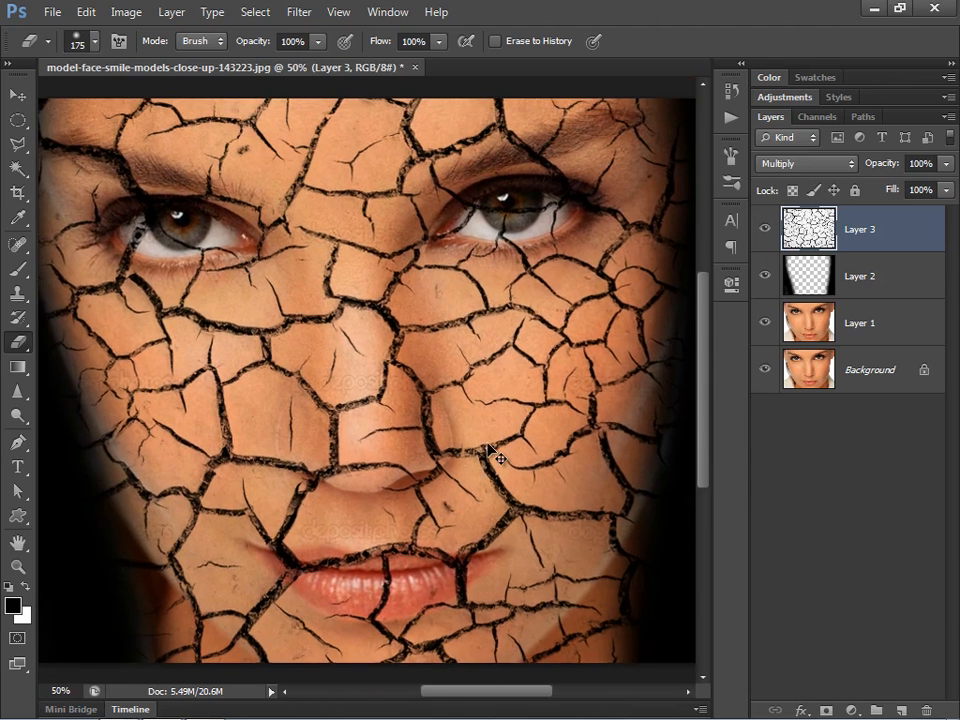
pyautogui.hotkey('ctrl', '+')
pyautogui.moveTo(525, 315); pyautogui.dragTo(322, 484)
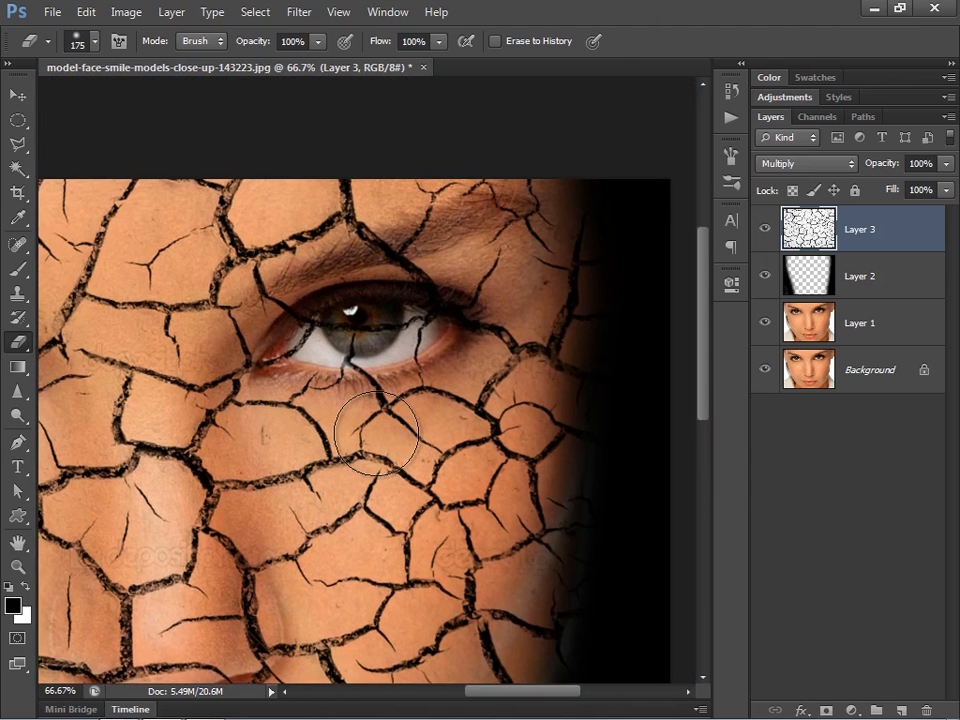
pyautogui.hotkey('ctrl', '+')
pyautogui.press('[')
pyautogui.press('[')
pyautogui.press('[')
pyautogui.press('[')
pyautogui.moveTo(243, 335)
pyautogui.mouseDown()
pyautogui.moveTo(349, 284)
pyautogui.moveTo(469, 269)
pyautogui.moveTo(486, 280)
pyautogui.moveTo(464, 316)
pyautogui.moveTo(281, 349)
pyautogui.moveTo(338, 360)
pyautogui.moveTo(409, 349)
pyautogui.moveTo(490, 293)
pyautogui.moveTo(455, 283)
pyautogui.moveTo(340, 292)
pyautogui.moveTo(287, 307)
pyautogui.moveTo(261, 328)
pyautogui.moveTo(276, 297)
pyautogui.moveTo(277, 331)
pyautogui.moveTo(285, 316)
pyautogui.moveTo(232, 349)
pyautogui.mouseUp()
pyautogui.press('[')
pyautogui.press('[')
pyautogui.press('[')
pyautogui.moveTo(208, 367); pyautogui.dragTo(241, 351)
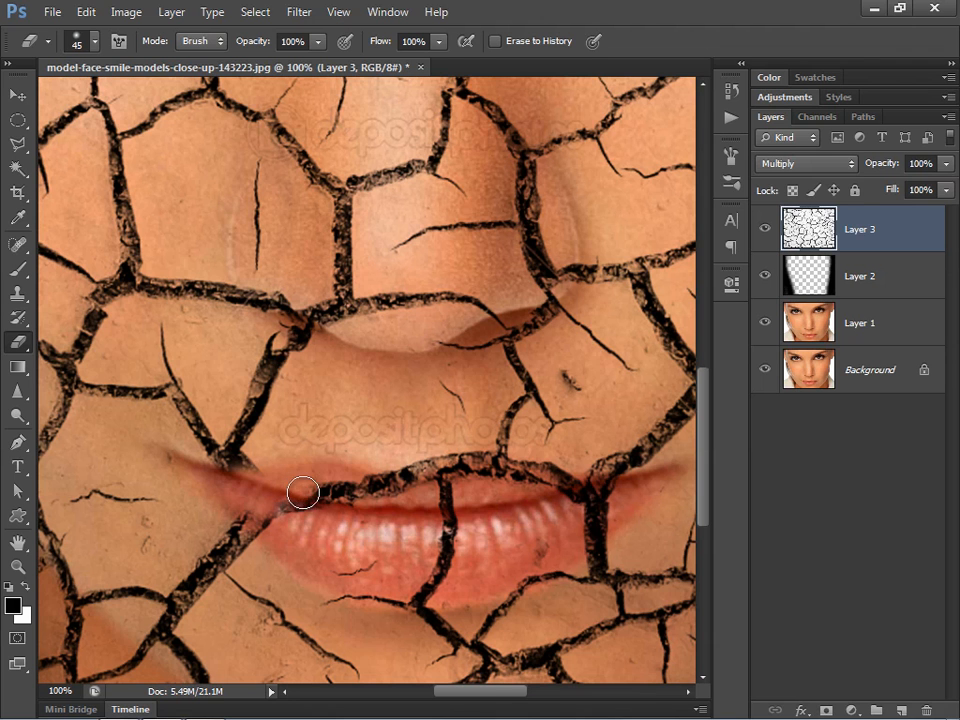
# - Erase the cracks crossing the model's lips and the watermark text above the upper lip
pyautogui.moveTo(300, 491); pyautogui.dragTo(520, 487)
pyautogui.moveTo(298, 427)
pyautogui.mouseDown()
pyautogui.moveTo(321, 405)
pyautogui.moveTo(344, 432)
pyautogui.moveTo(374, 416)
pyautogui.moveTo(360, 438)
pyautogui.moveTo(471, 421)
pyautogui.mouseUp()
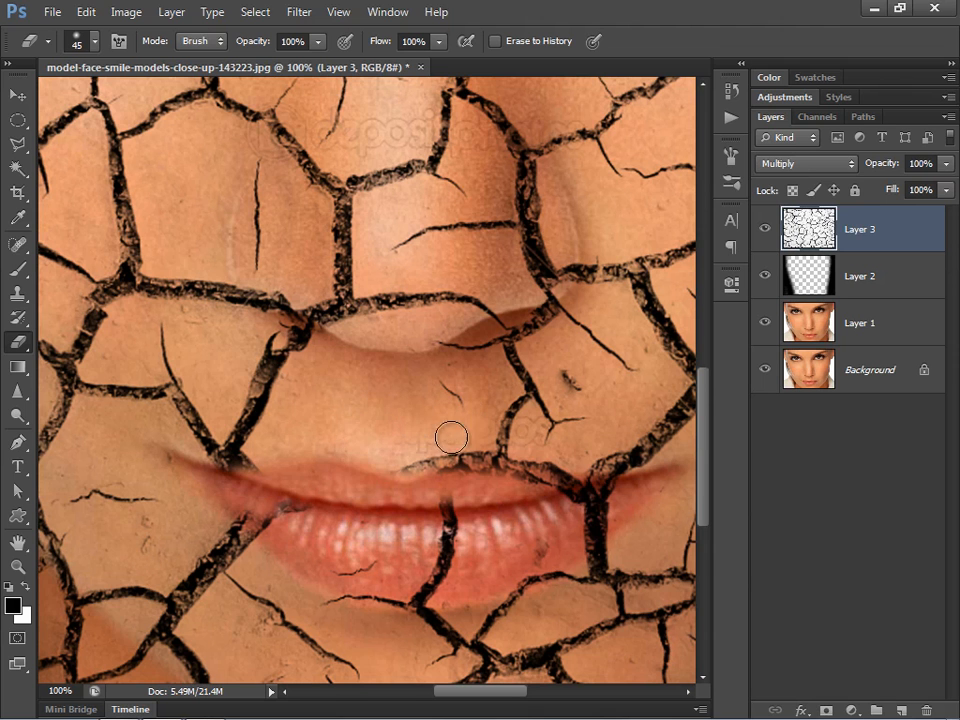
pyautogui.scroll(-3, 401, 444)
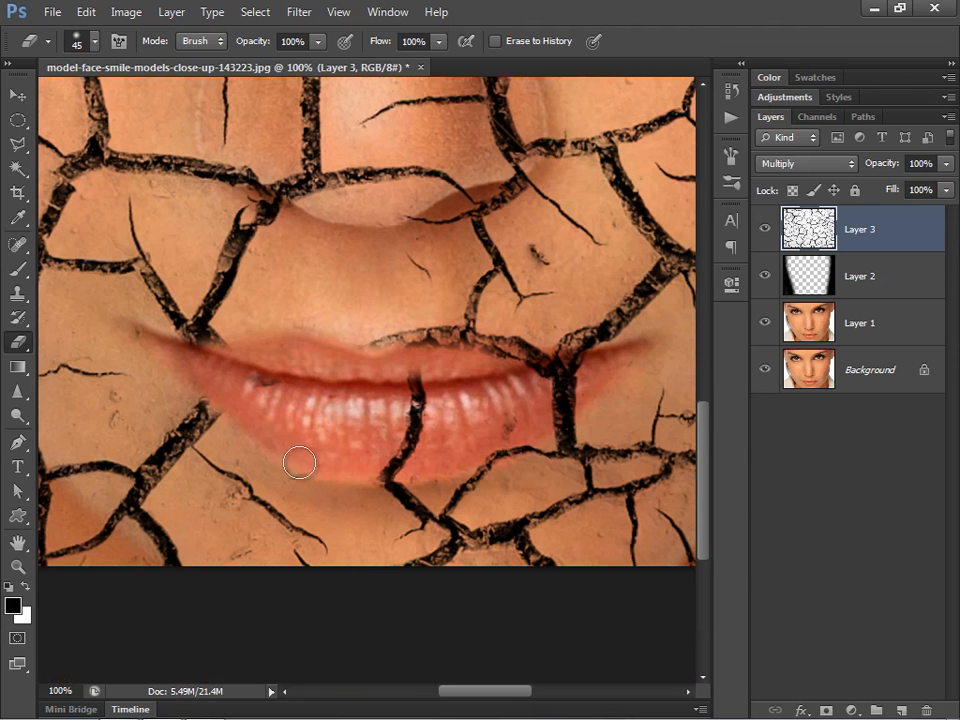
pyautogui.moveTo(381, 467)
pyautogui.mouseDown()
pyautogui.moveTo(492, 462)
pyautogui.moveTo(577, 396)
pyautogui.moveTo(567, 420)
pyautogui.moveTo(534, 442)
pyautogui.moveTo(429, 448)
pyautogui.moveTo(364, 427)
pyautogui.moveTo(377, 391)
pyautogui.moveTo(438, 366)
pyautogui.moveTo(591, 368)
pyautogui.moveTo(502, 356)
pyautogui.moveTo(420, 361)
pyautogui.moveTo(511, 355)
pyautogui.moveTo(395, 349)
pyautogui.moveTo(364, 368)
pyautogui.moveTo(478, 359)
pyautogui.moveTo(594, 368)
pyautogui.moveTo(563, 389)
pyautogui.moveTo(379, 423)
pyautogui.moveTo(245, 379)
pyautogui.moveTo(291, 388)
pyautogui.moveTo(264, 405)
pyautogui.moveTo(301, 418)
pyautogui.moveTo(531, 404)
pyautogui.moveTo(536, 429)
pyautogui.moveTo(308, 441)
pyautogui.moveTo(302, 411)
pyautogui.moveTo(269, 394)
pyautogui.moveTo(349, 562)
pyautogui.moveTo(344, 473)
pyautogui.moveTo(382, 416)
pyautogui.moveTo(413, 439)
pyautogui.moveTo(403, 453)
pyautogui.moveTo(257, 297)
pyautogui.moveTo(359, 485)
pyautogui.moveTo(307, 503)
pyautogui.moveTo(164, 504)
pyautogui.moveTo(476, 468)
pyautogui.moveTo(299, 547)
pyautogui.mouseUp()
pyautogui.press('space')
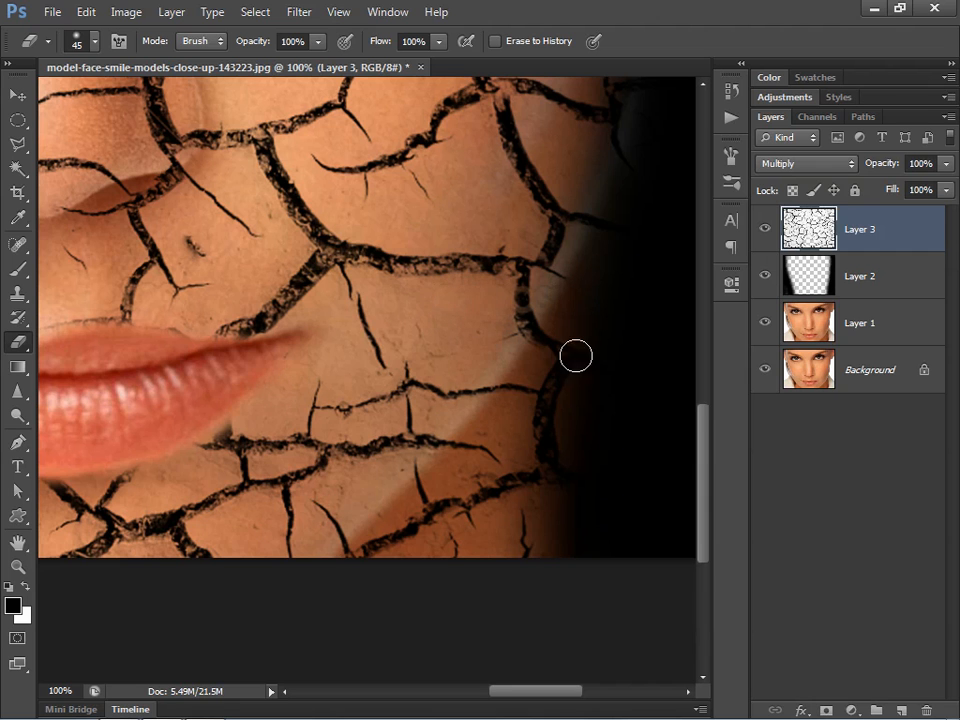
# - Erase the cracks along both edges of the jawline on Layer 3, plus the watermark text on the model's right cheek
pyautogui.moveTo(531, 369); pyautogui.dragTo(550, 317)
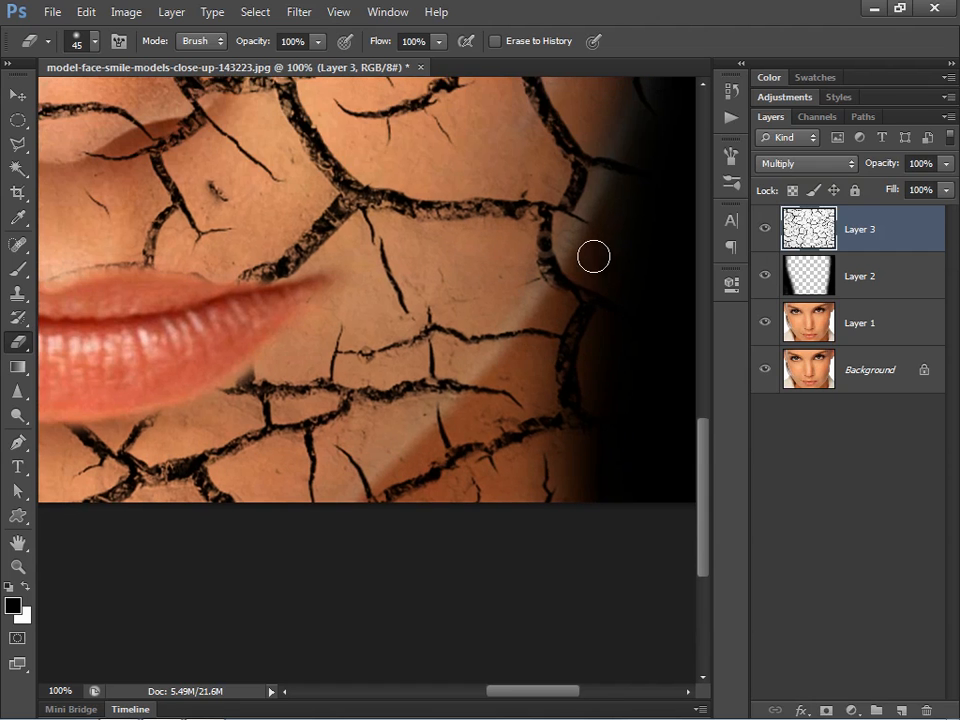
pyautogui.moveTo(572, 272)
pyautogui.mouseDown()
pyautogui.moveTo(431, 452)
pyautogui.moveTo(352, 512)
pyautogui.mouseUp()
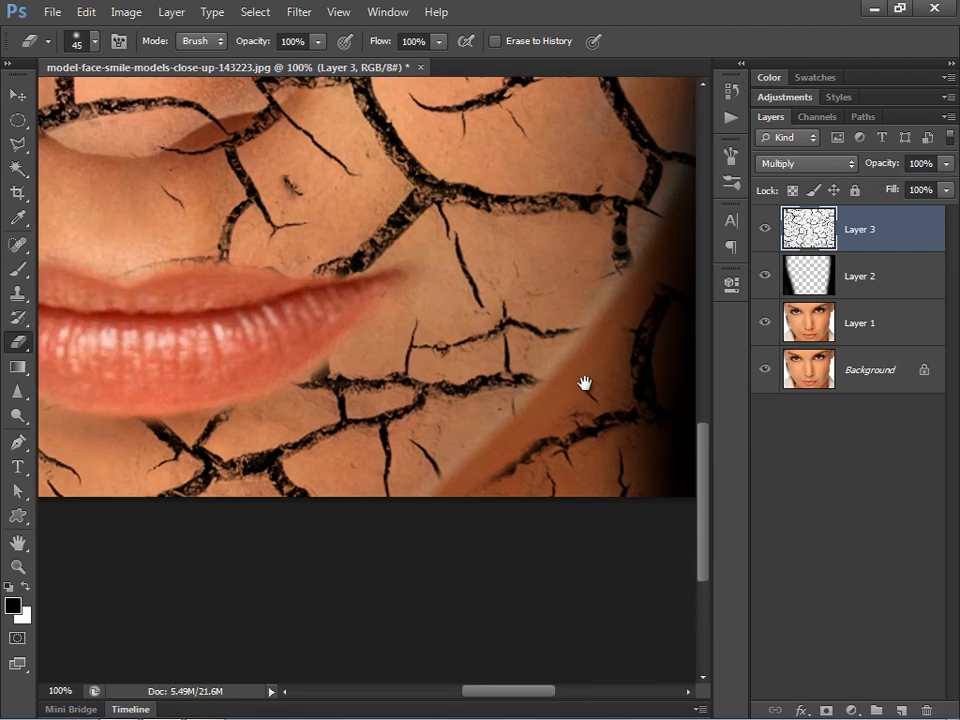
pyautogui.moveTo(583, 381); pyautogui.dragTo(328, 437)
pyautogui.moveTo(103, 331)
pyautogui.mouseDown()
pyautogui.moveTo(135, 349)
pyautogui.moveTo(180, 405)
pyautogui.moveTo(305, 497)
pyautogui.mouseUp()
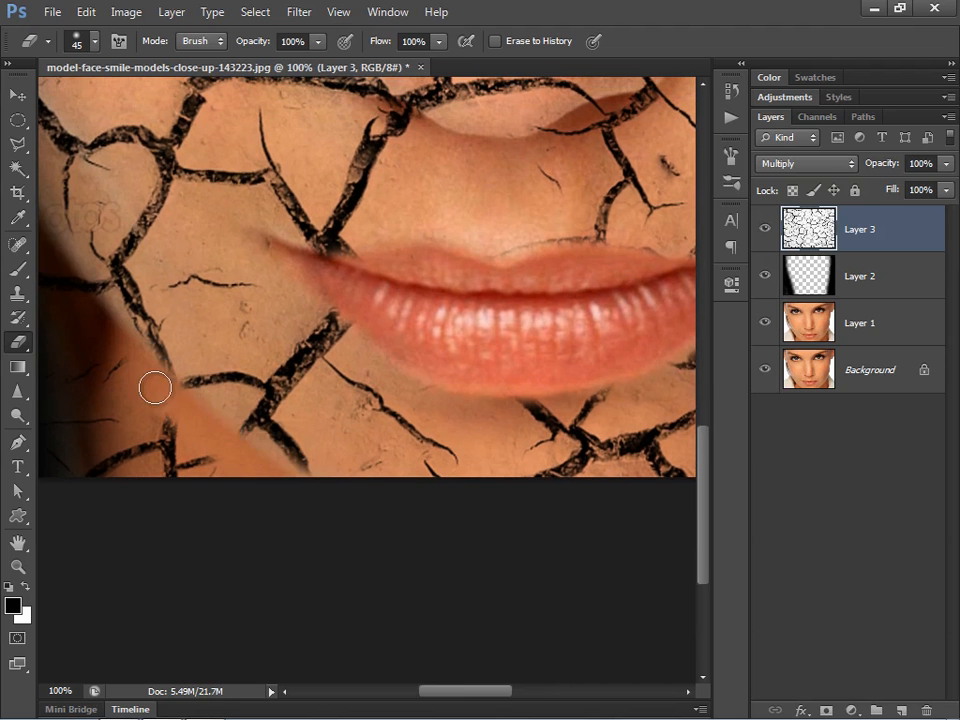
pyautogui.moveTo(144, 349); pyautogui.dragTo(305, 482)
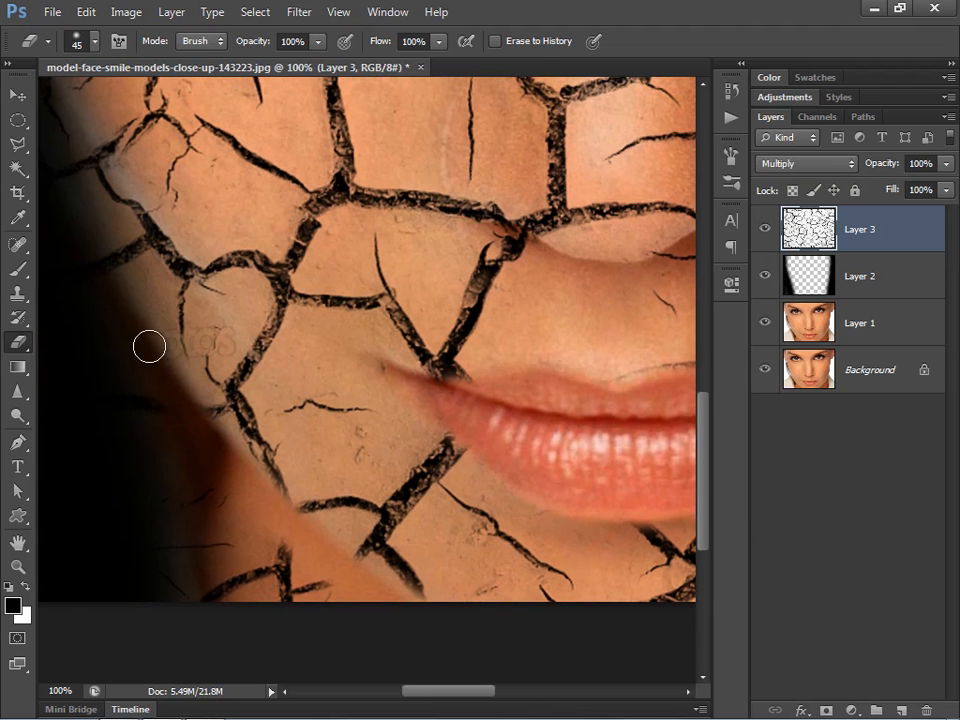
pyautogui.moveTo(207, 335); pyautogui.dragTo(225, 339)
# - Erase the cracks crossing the white and iris of the model's right eye on Layer 3
pyautogui.hotkey('ctrl', '0')
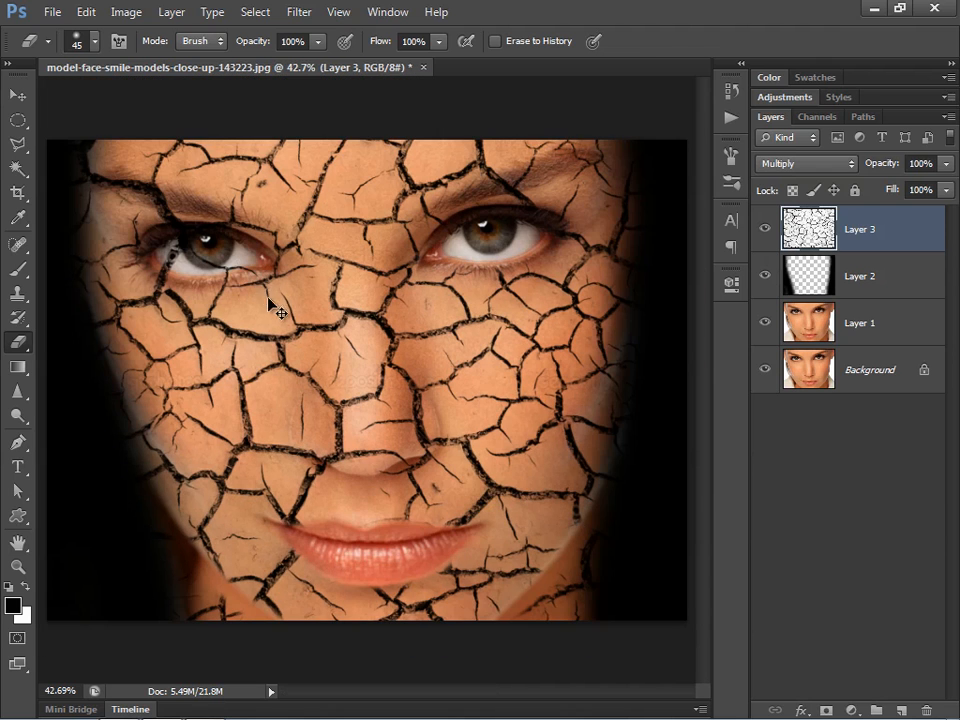
pyautogui.hotkey('ctrl', '+')
pyautogui.hotkey('ctrl', '+')
pyautogui.moveTo(169, 251); pyautogui.dragTo(304, 367)
pyautogui.moveTo(203, 303)
pyautogui.mouseDown()
pyautogui.moveTo(172, 298)
pyautogui.moveTo(200, 315)
pyautogui.moveTo(320, 325)
pyautogui.mouseUp()
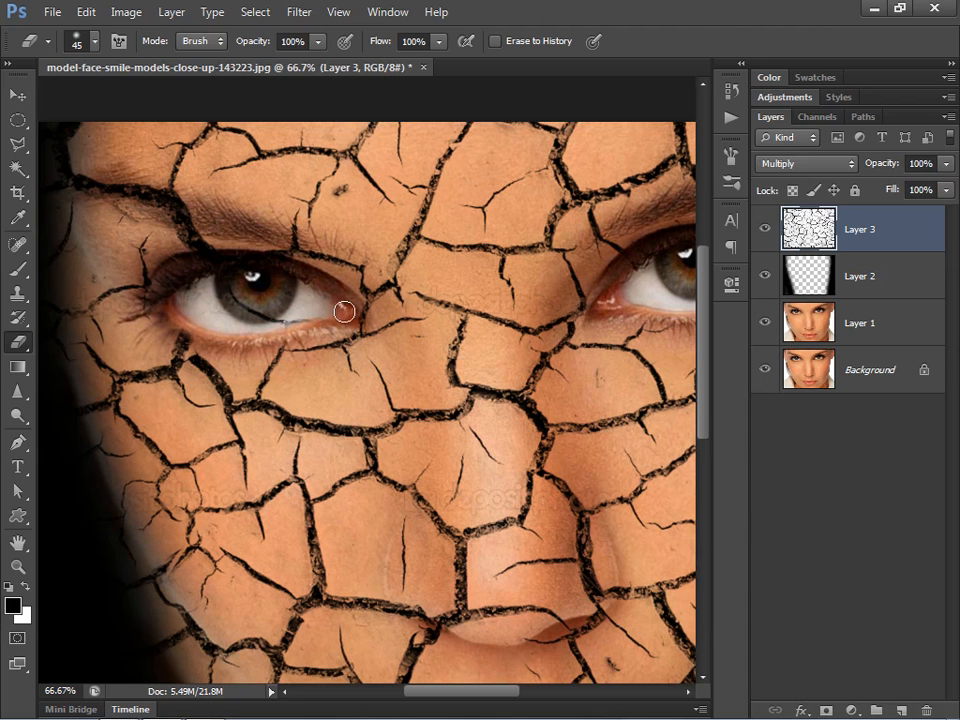
pyautogui.moveTo(169, 281)
pyautogui.mouseDown()
pyautogui.moveTo(275, 313)
pyautogui.moveTo(232, 318)
pyautogui.moveTo(315, 318)
pyautogui.mouseUp()
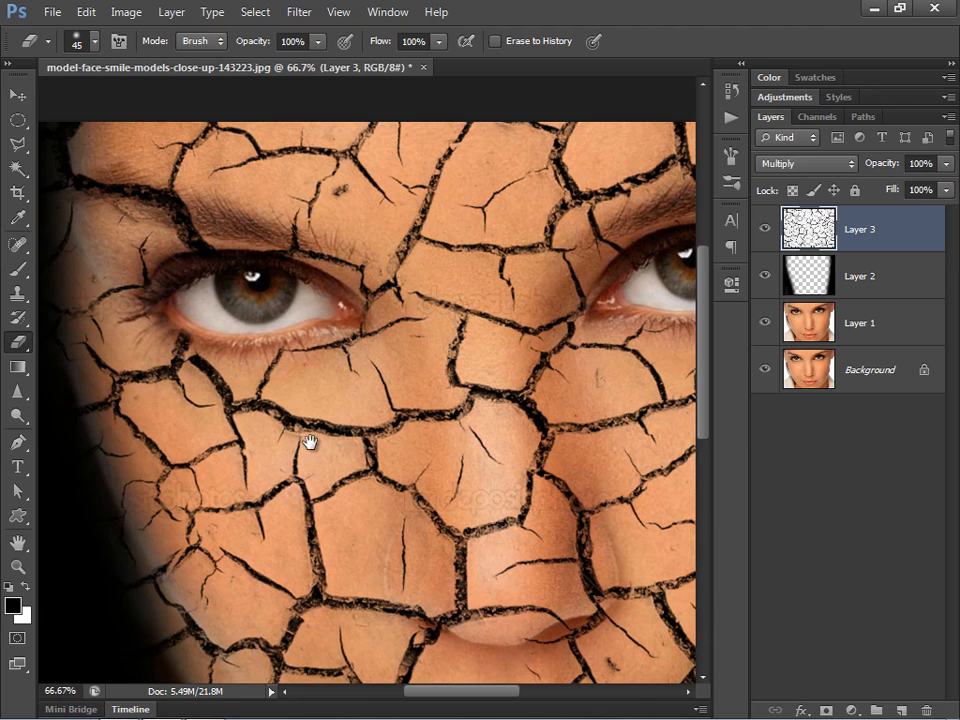
pyautogui.moveTo(310, 433); pyautogui.dragTo(301, 238)
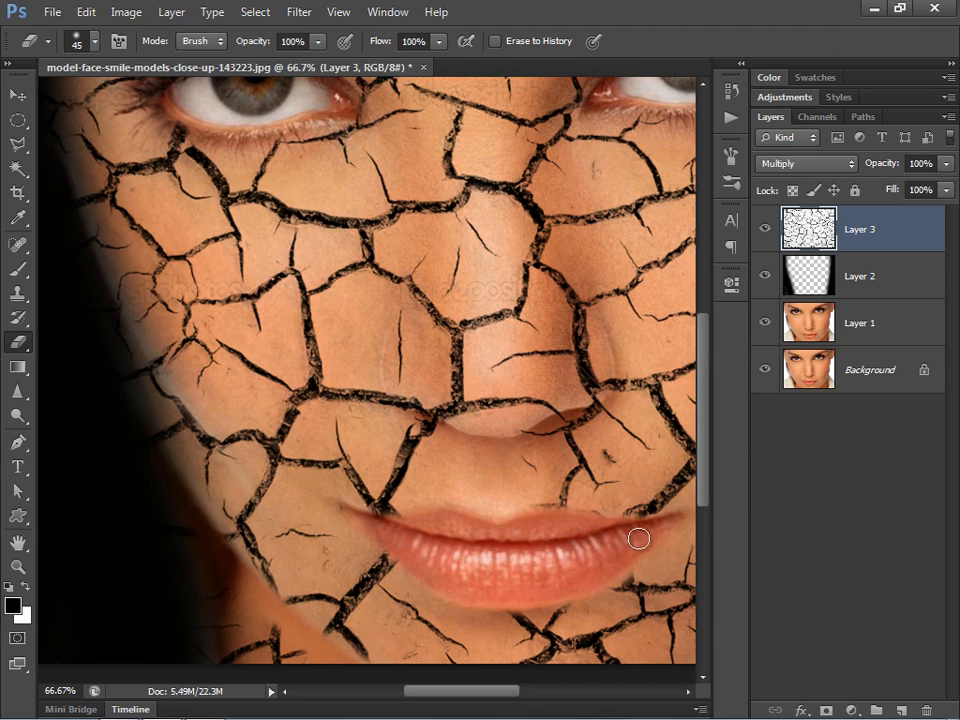
pyautogui.hotkey('ctrl', '0')
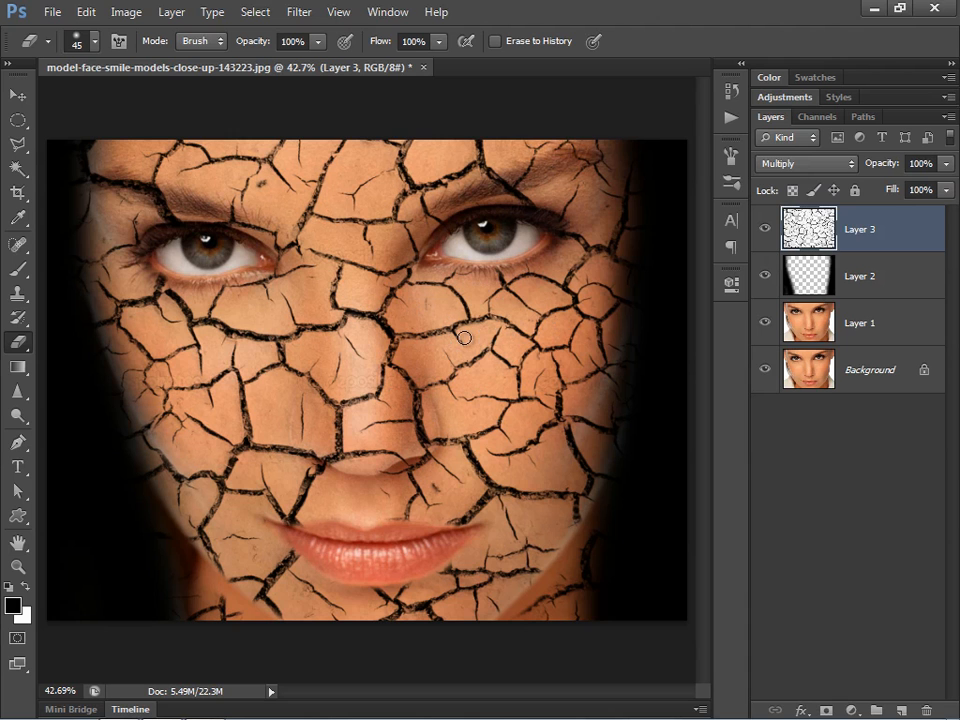
# - Create a new layer above Layer 3, fill it with black and add noise to it
pyautogui.click(820, 333)
pyautogui.click(860, 229)
pyautogui.click(903, 710)
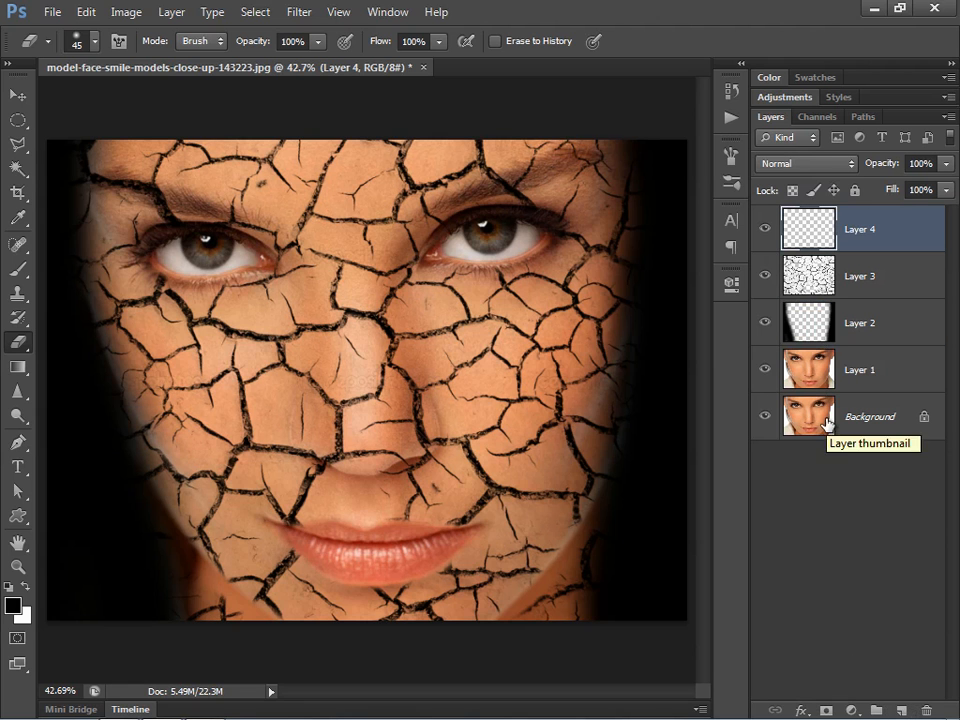
pyautogui.hotkey('alt', 'BackSpace')
pyautogui.click(298, 12)
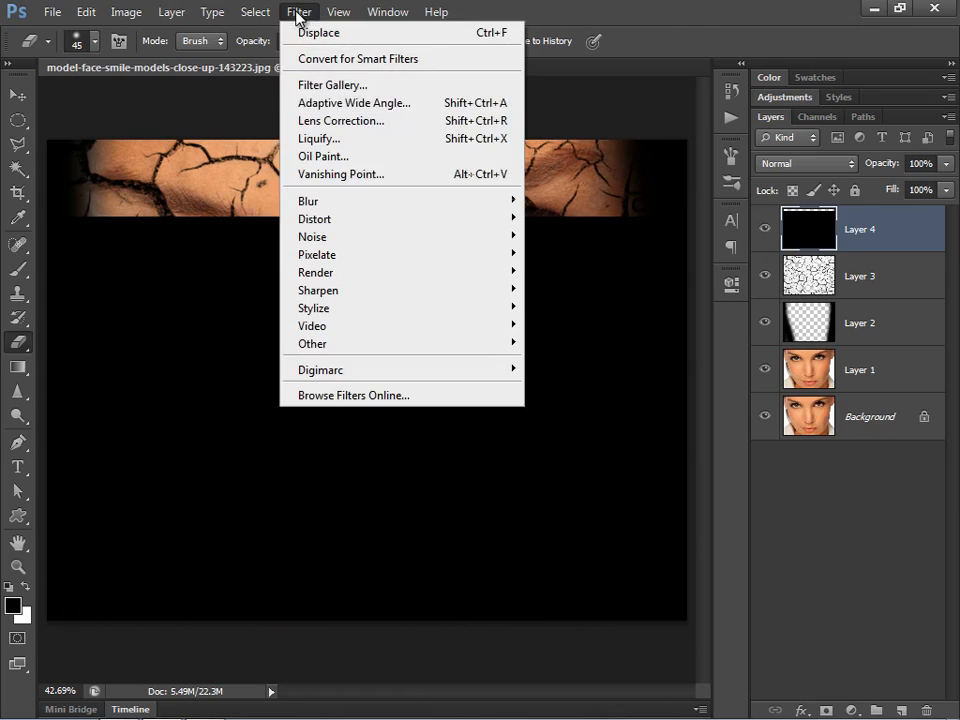
pyautogui.moveTo(506, 244)
pyautogui.click(575, 236)
pyautogui.click(893, 161)
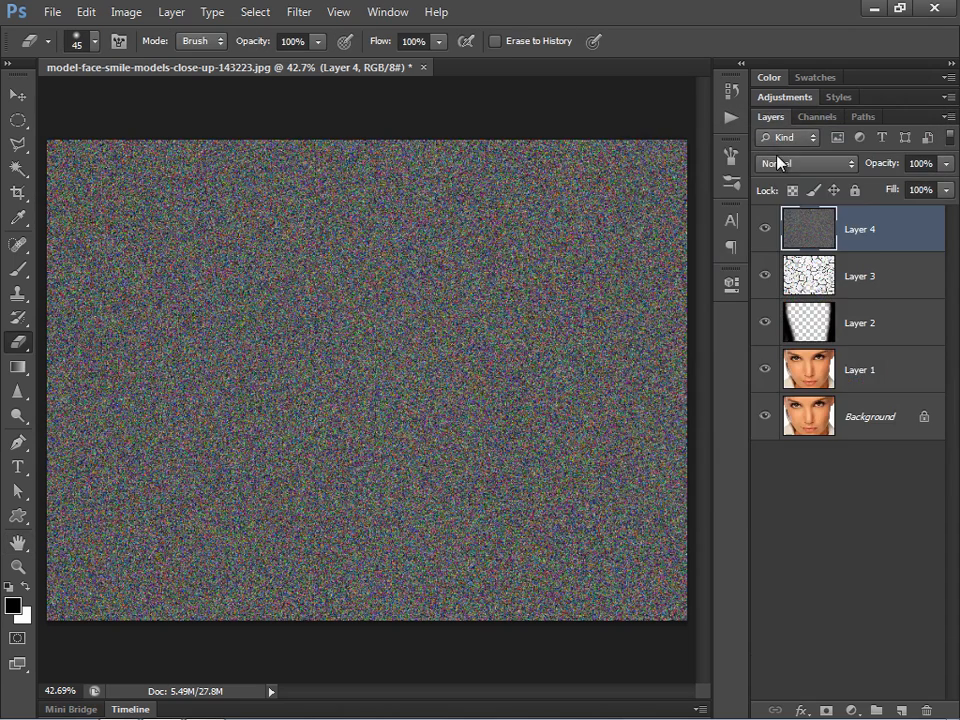
# - Set the noise layer's blend mode to Overlay, after trying Multiply
pyautogui.click(795, 163)
pyautogui.click(787, 243)
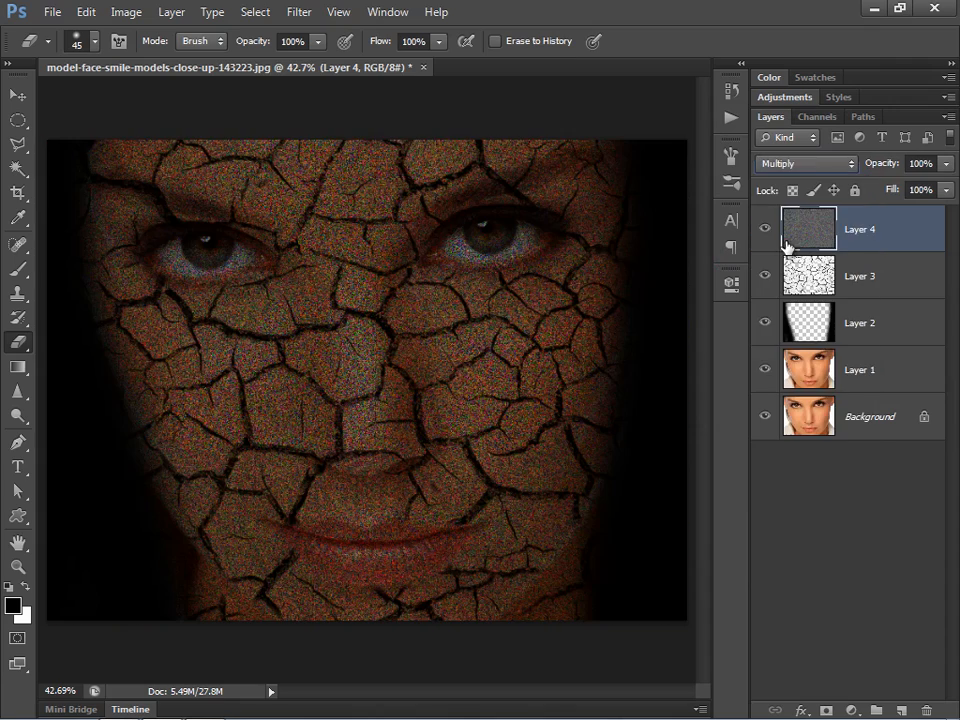
pyautogui.click(805, 162)
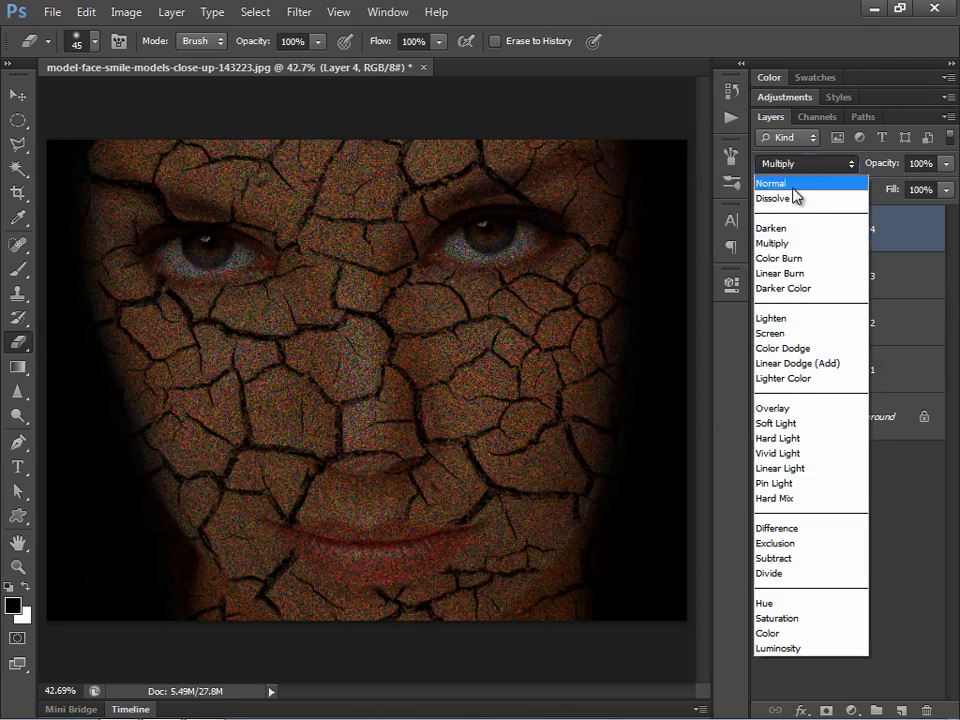
pyautogui.click(796, 409)
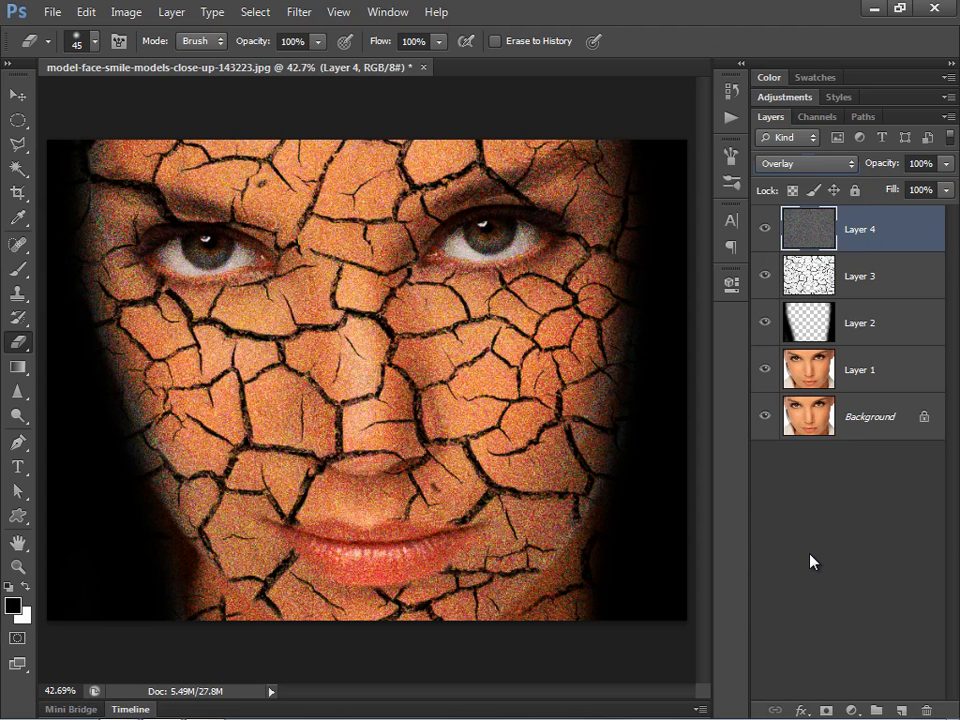
# - Increase the contrast of Layer 1 with a Curves S-curve that raises the highlights and lowers the shadows
pyautogui.click(815, 370)
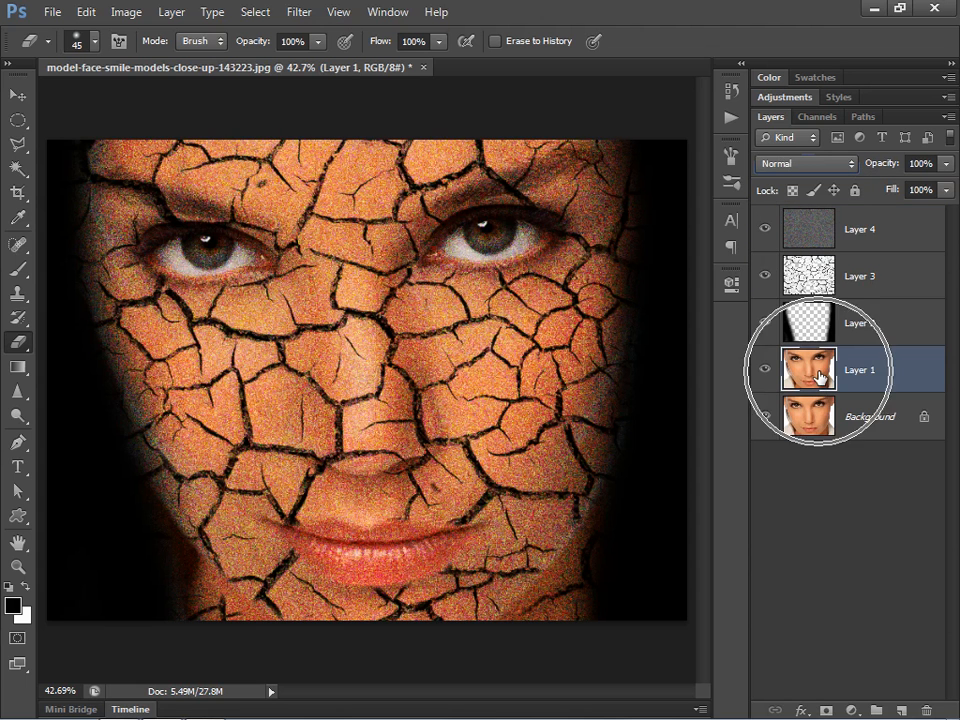
pyautogui.click(123, 12)
pyautogui.moveTo(161, 58)
pyautogui.click(366, 95)
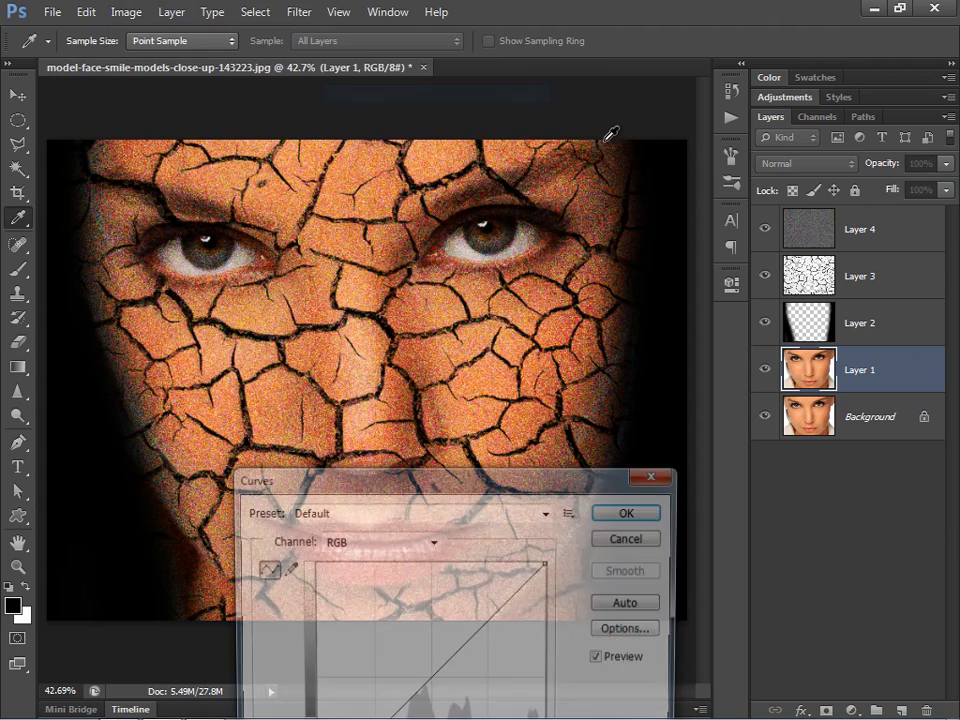
pyautogui.moveTo(510, 473); pyautogui.dragTo(749, 123)
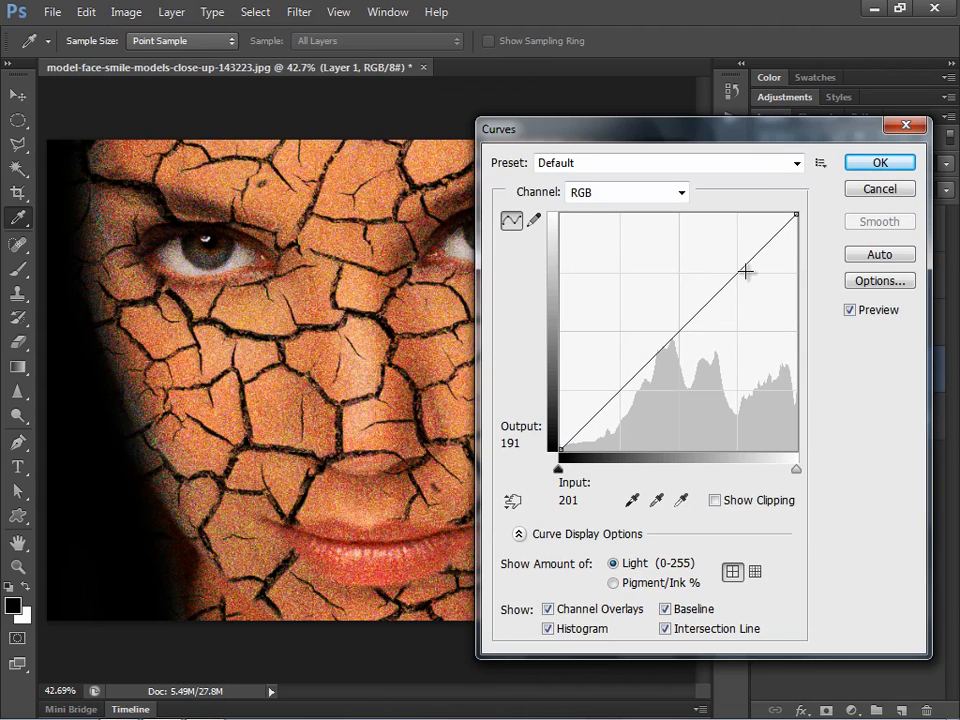
pyautogui.moveTo(743, 265); pyautogui.dragTo(730, 266)
pyautogui.press('ctrl')
pyautogui.moveTo(614, 386); pyautogui.dragTo(627, 399)
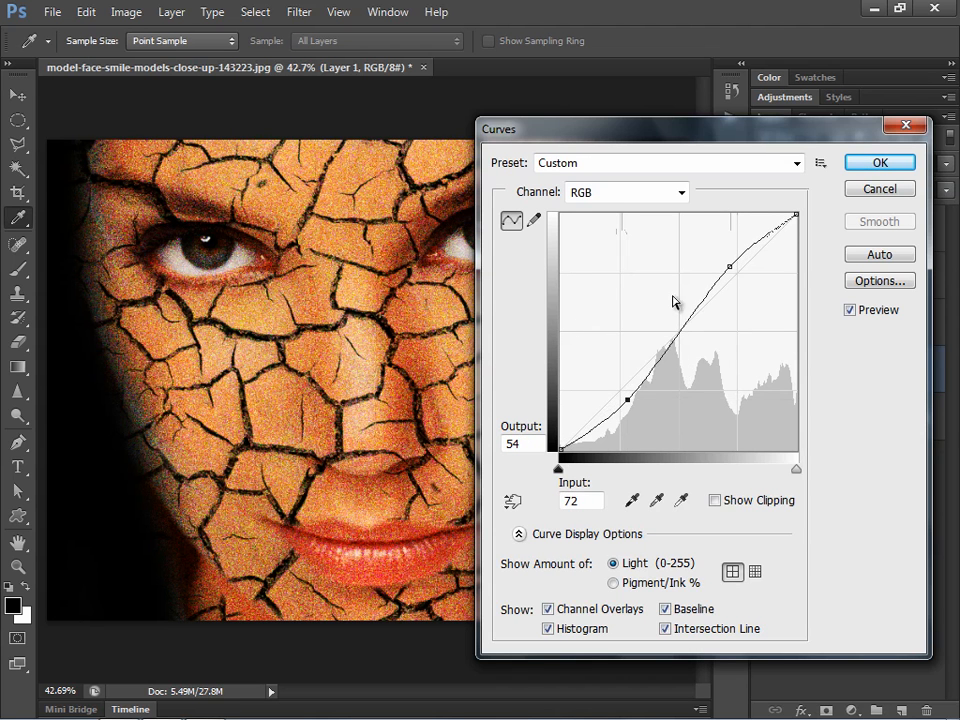
pyautogui.moveTo(724, 139); pyautogui.dragTo(636, 252)
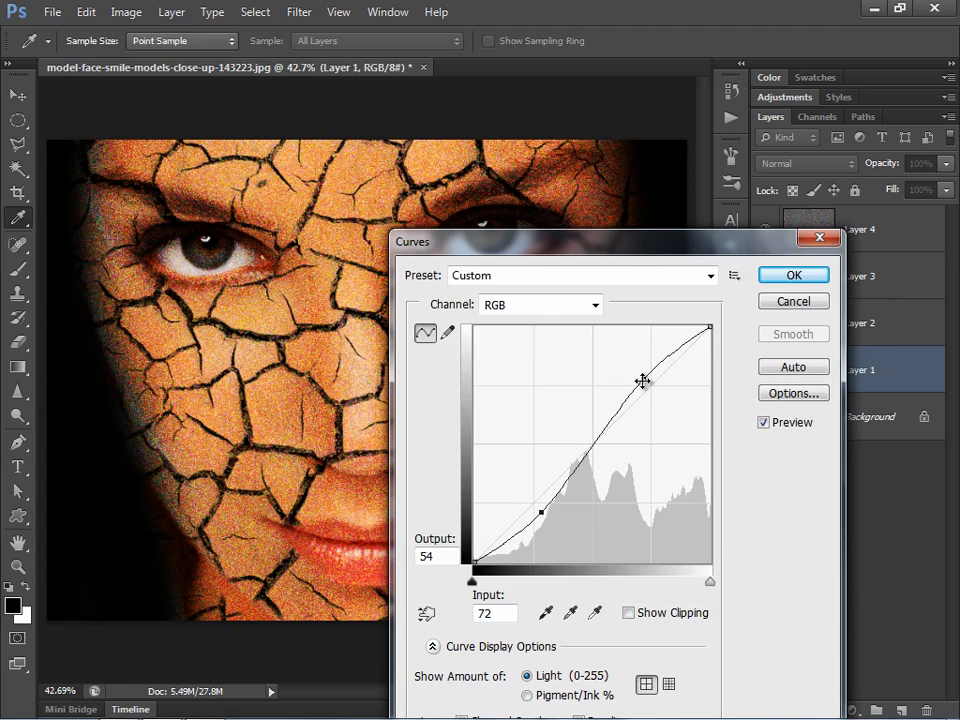
pyautogui.click(642, 381)
pyautogui.moveTo(541, 511); pyautogui.dragTo(538, 521)
pyautogui.click(789, 277)
pyautogui.press('e')
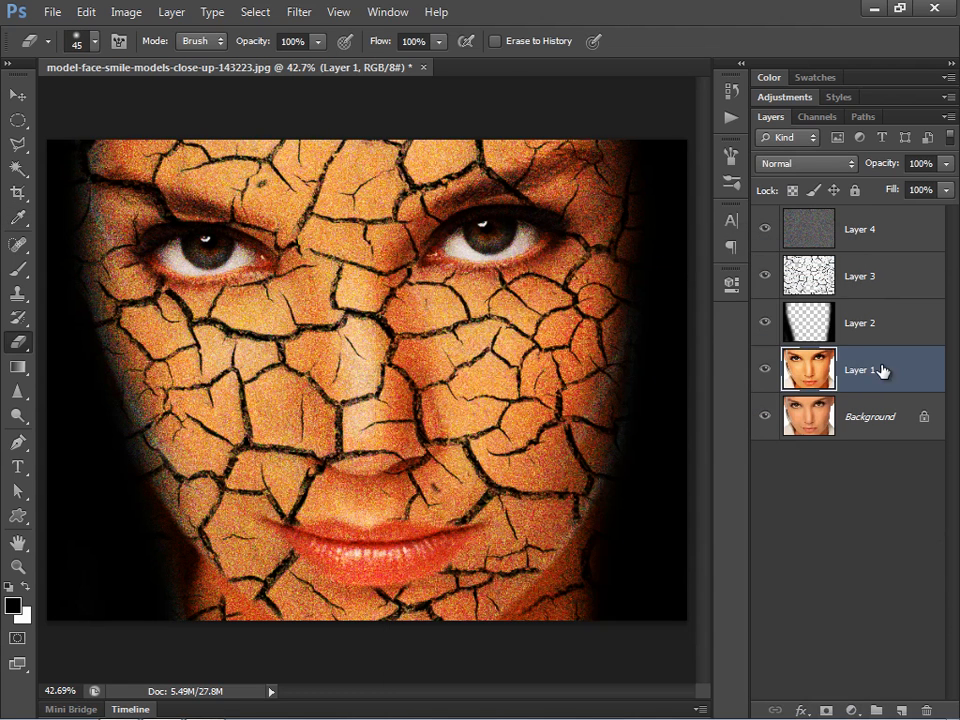
# - Add a black-to-white Gradient Map adjustment layer above Layer 4
pyautogui.click(810, 238)
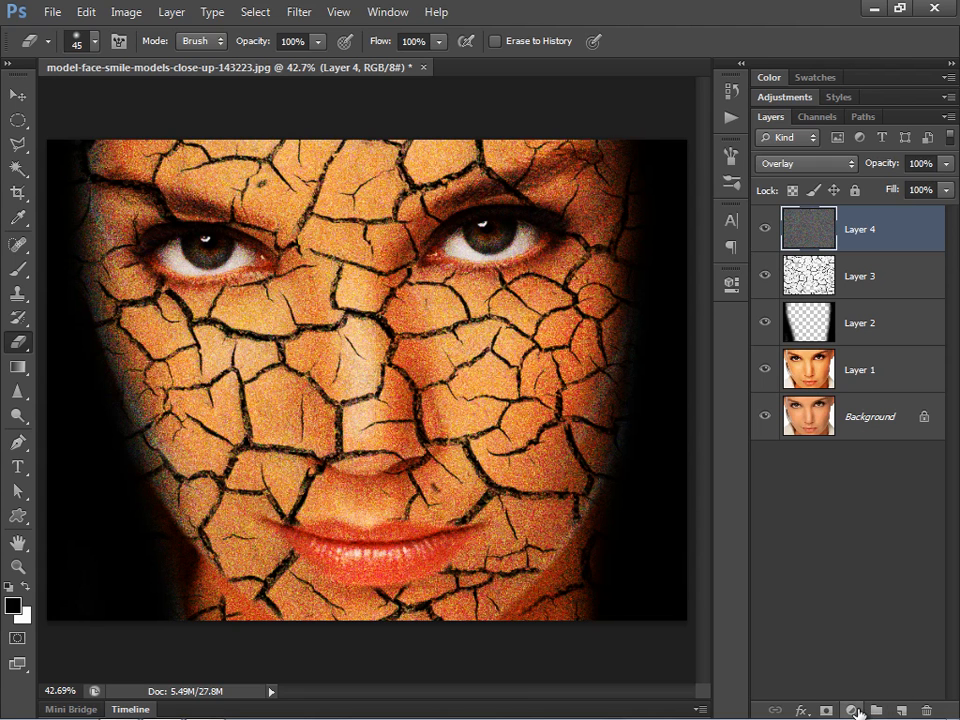
pyautogui.click(855, 707)
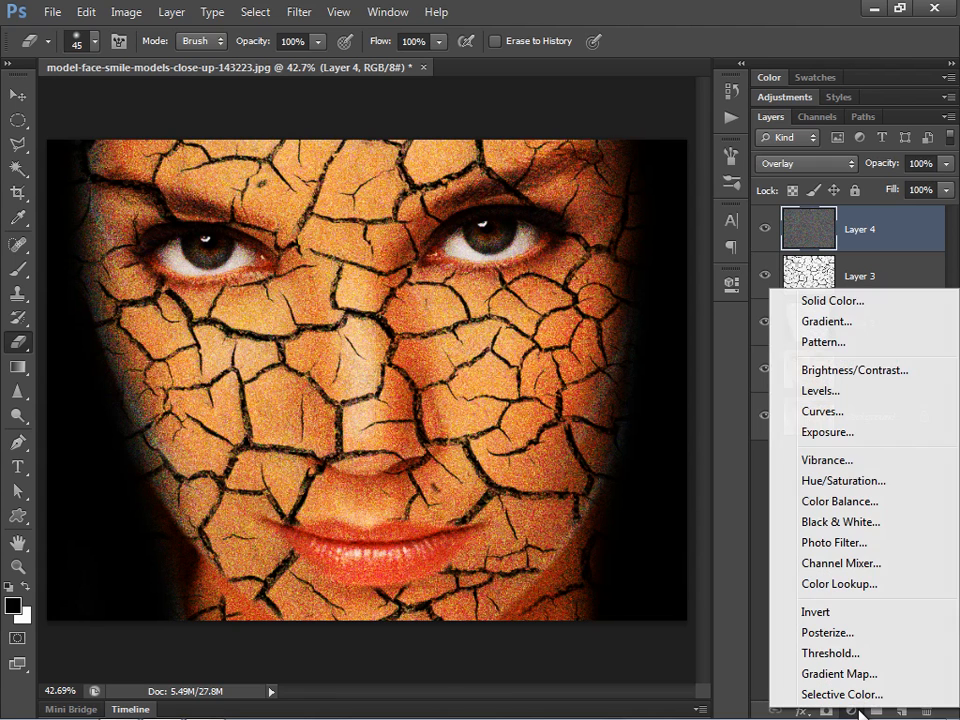
pyautogui.click(855, 674)
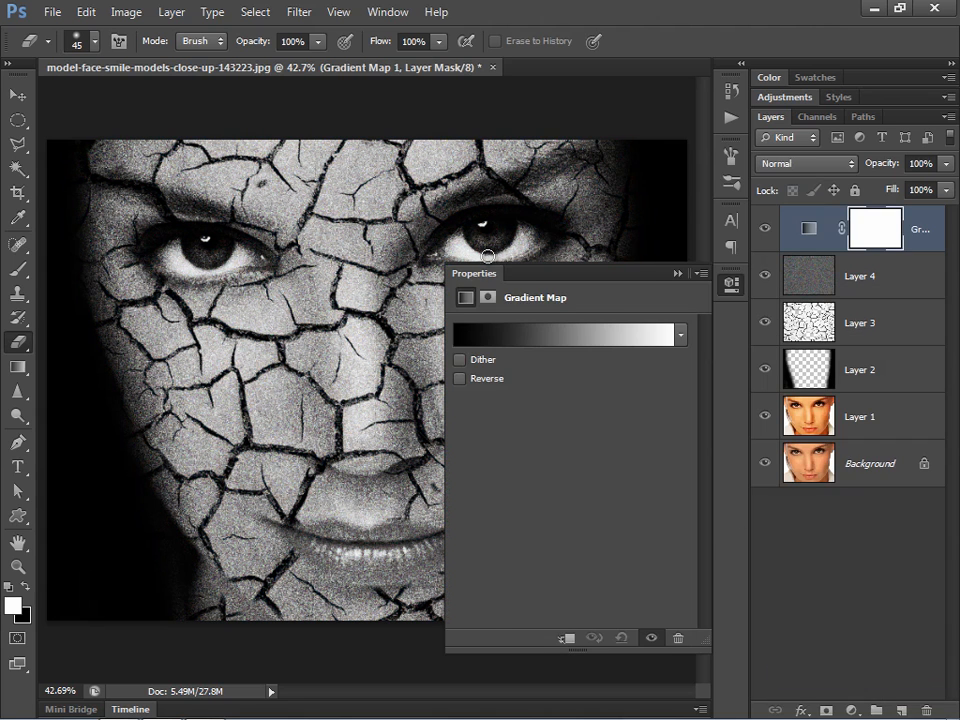
pyautogui.click(676, 273)
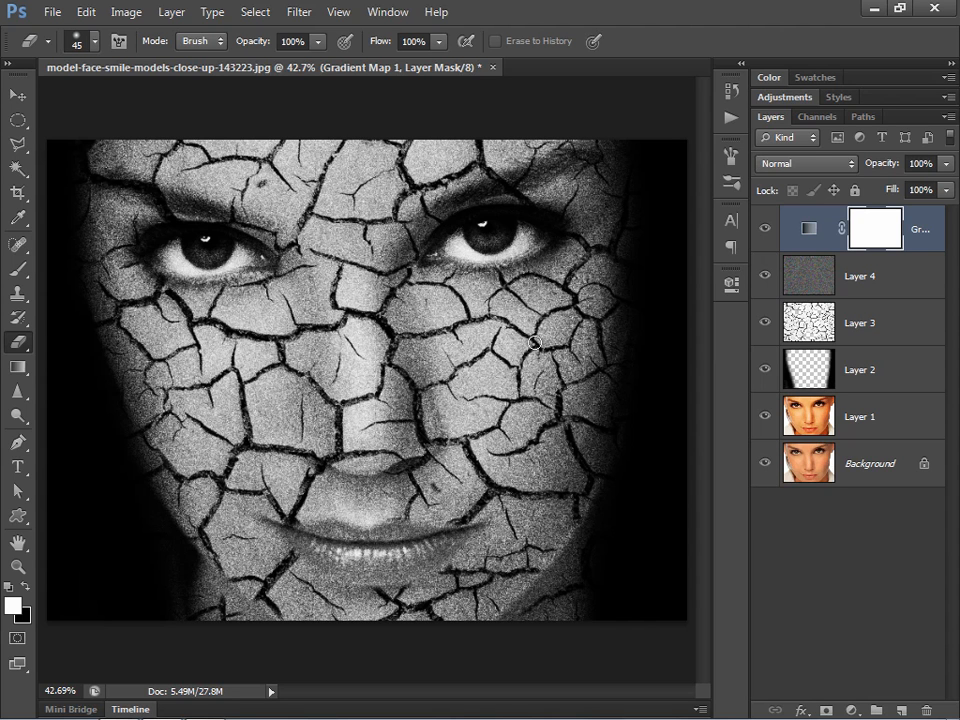
# - Add a Brightness/Contrast adjustment layer with brightness -9 and contrast 32, and compare the image with and without it
pyautogui.click(852, 710)
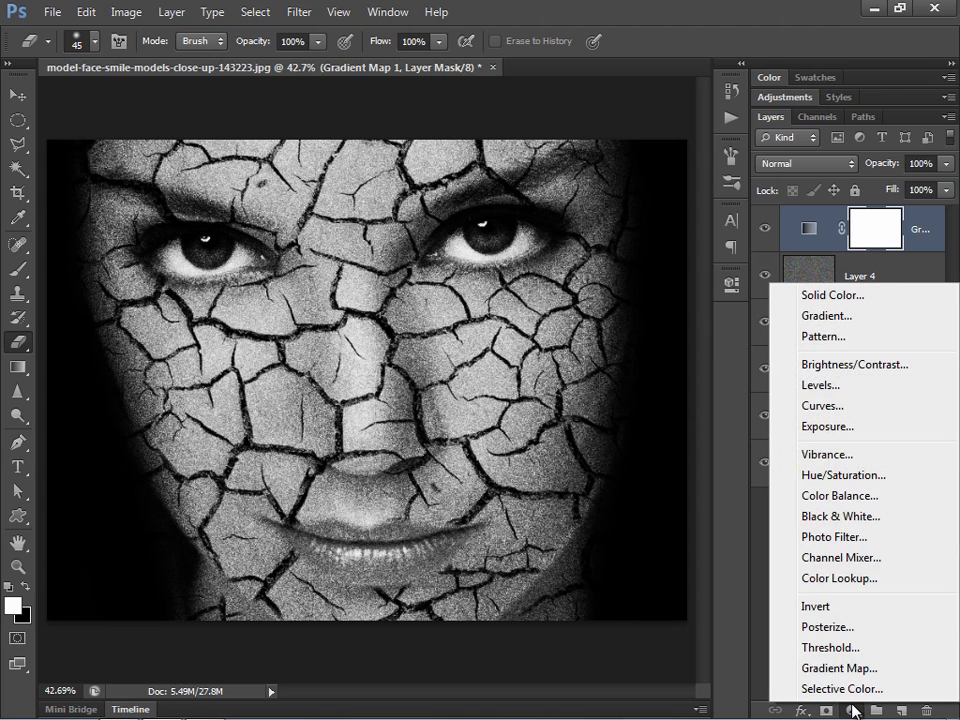
pyautogui.click(852, 366)
pyautogui.moveTo(571, 378); pyautogui.dragTo(579, 422)
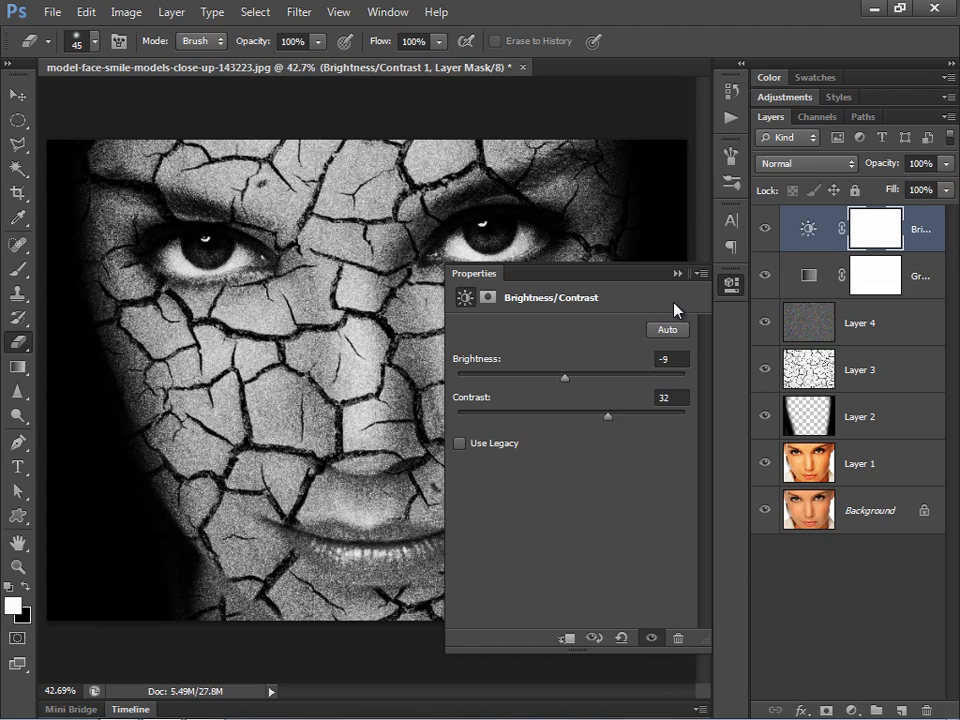
pyautogui.click(678, 274)
pyautogui.click(763, 235)
pyautogui.click(763, 235)
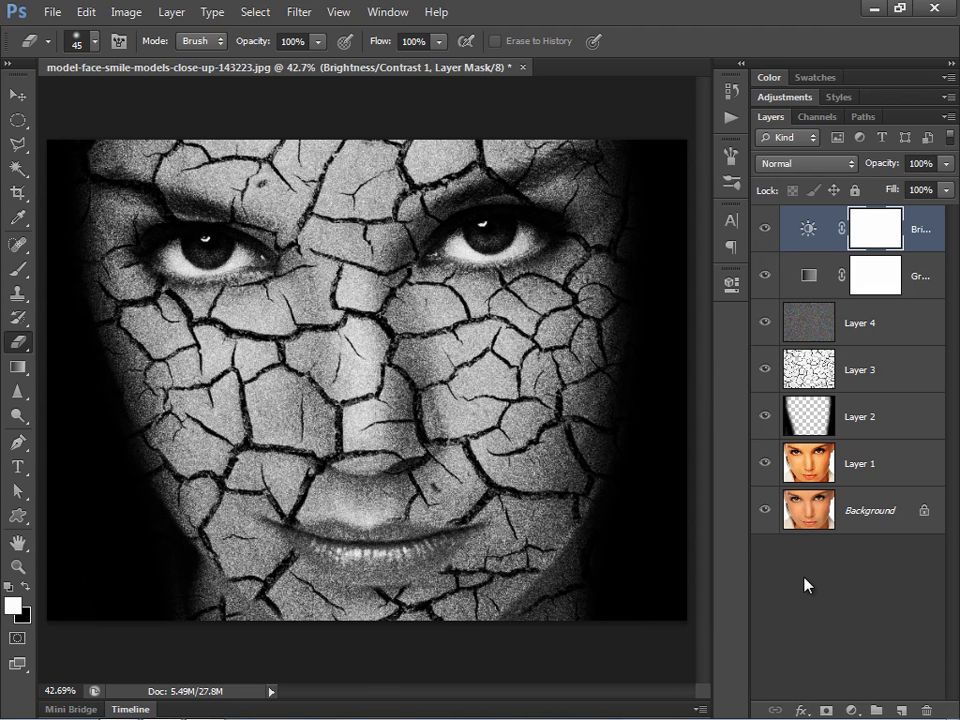
# - Duplicate Layer 1 and move the copy to the top of the layer stack
pyautogui.click(795, 472)
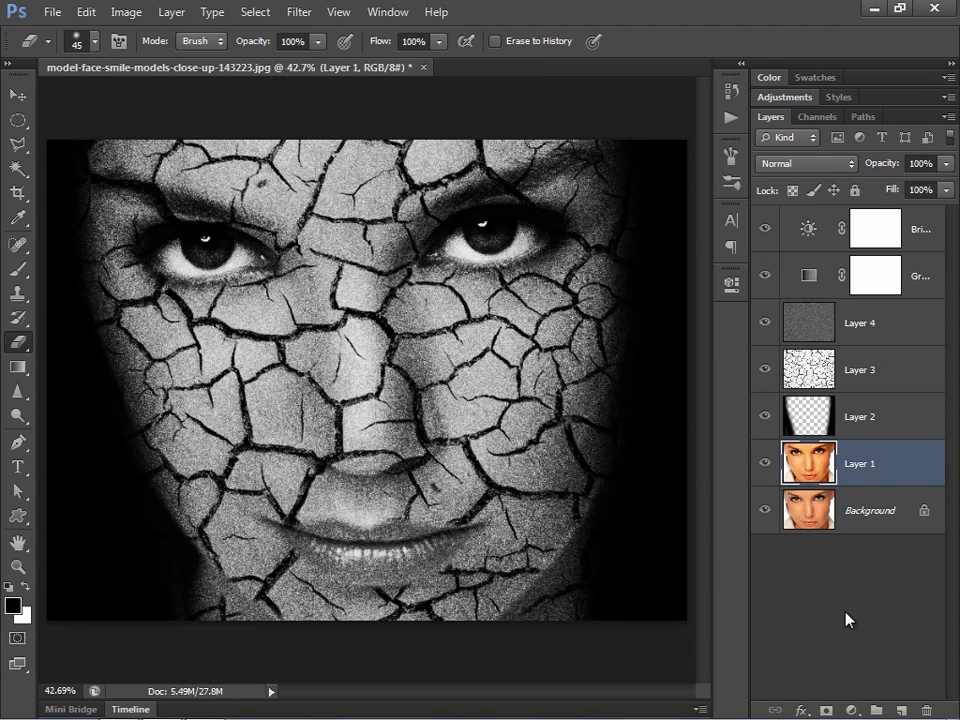
pyautogui.hotkey('ctrl', 'j')
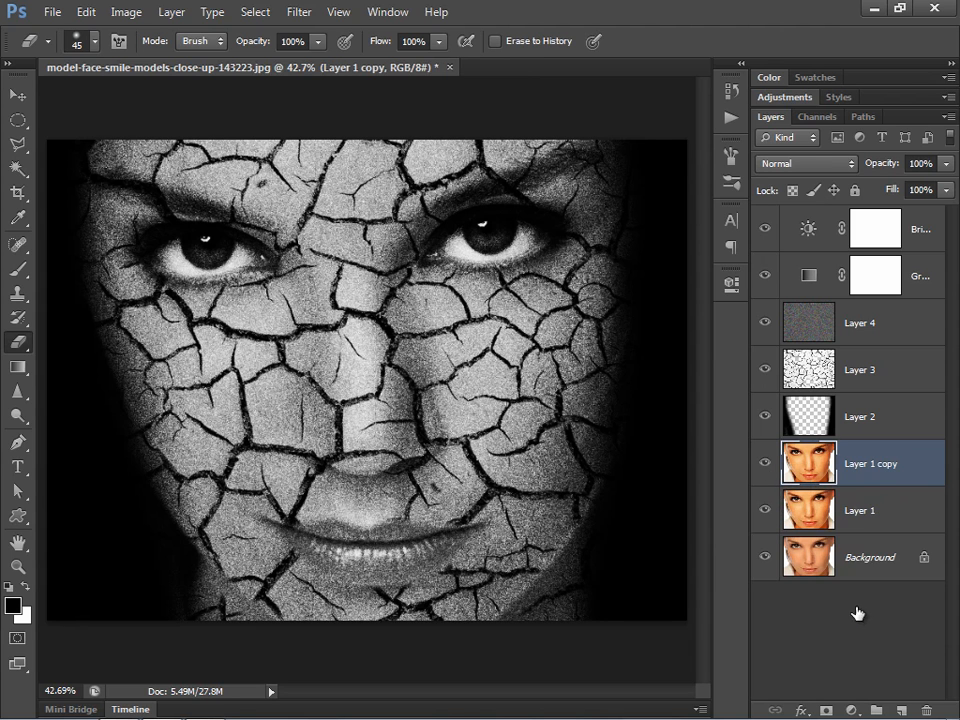
pyautogui.moveTo(797, 480); pyautogui.dragTo(870, 232)
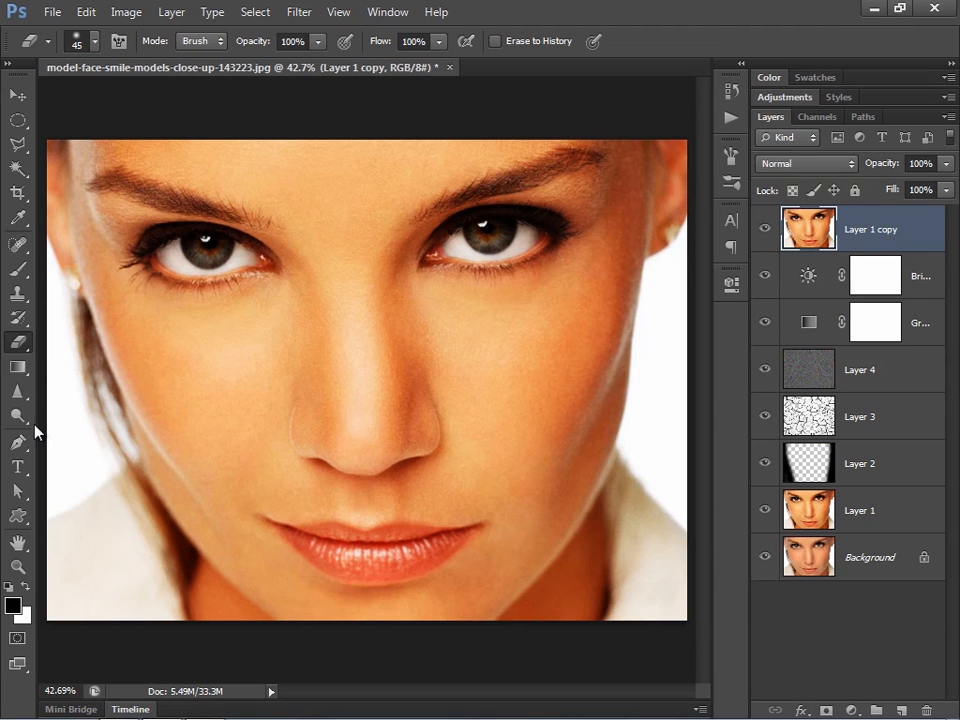
# - Draw a closed Pen tool path around the iris of the model's right eye on Layer 1 copy
pyautogui.press('p')
pyautogui.hotkey('ctrl', '+')
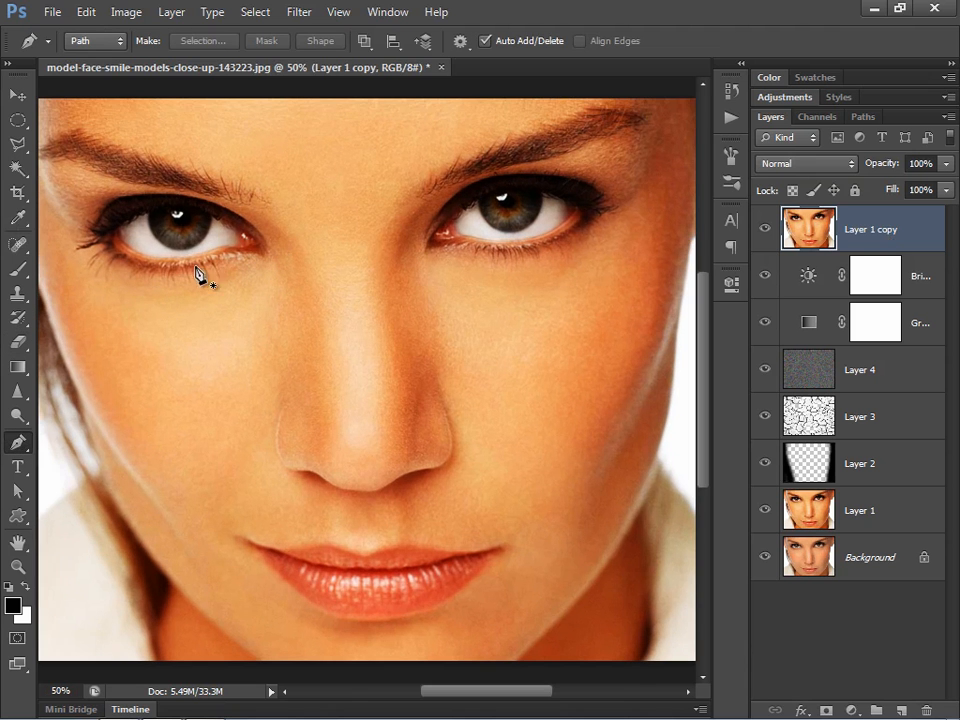
pyautogui.click(147, 214)
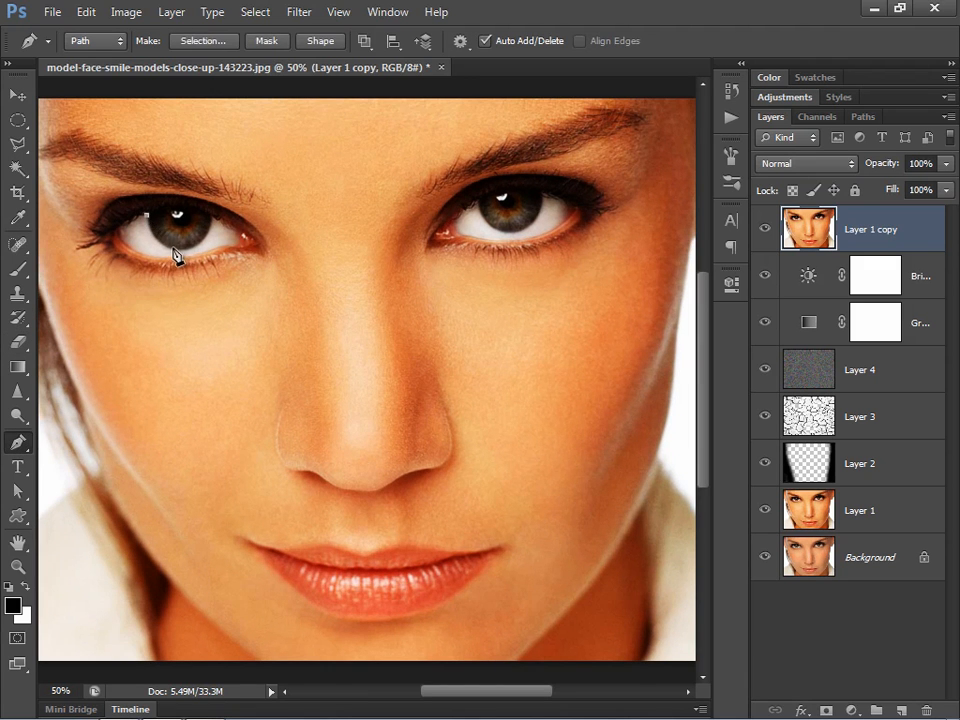
pyautogui.keyDown('alt'); pyautogui.click(172, 249); pyautogui.keyUp('alt')
pyautogui.click(212, 218)
pyautogui.moveTo(212, 218); pyautogui.dragTo(221, 183)
pyautogui.moveTo(147, 214); pyautogui.dragTo(125, 243)
# - Draw a second closed Pen tool path around the iris of the model's left eye on Layer 1 copy
pyautogui.hotkey('ctrl', '+')
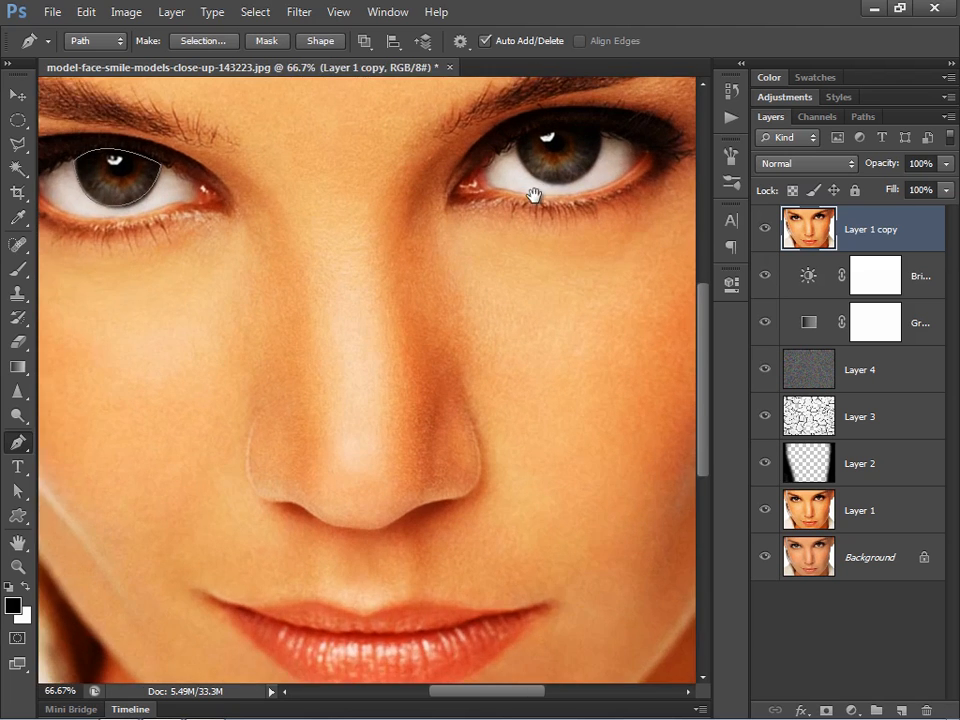
pyautogui.moveTo(534, 196); pyautogui.dragTo(424, 300)
pyautogui.click(407, 245)
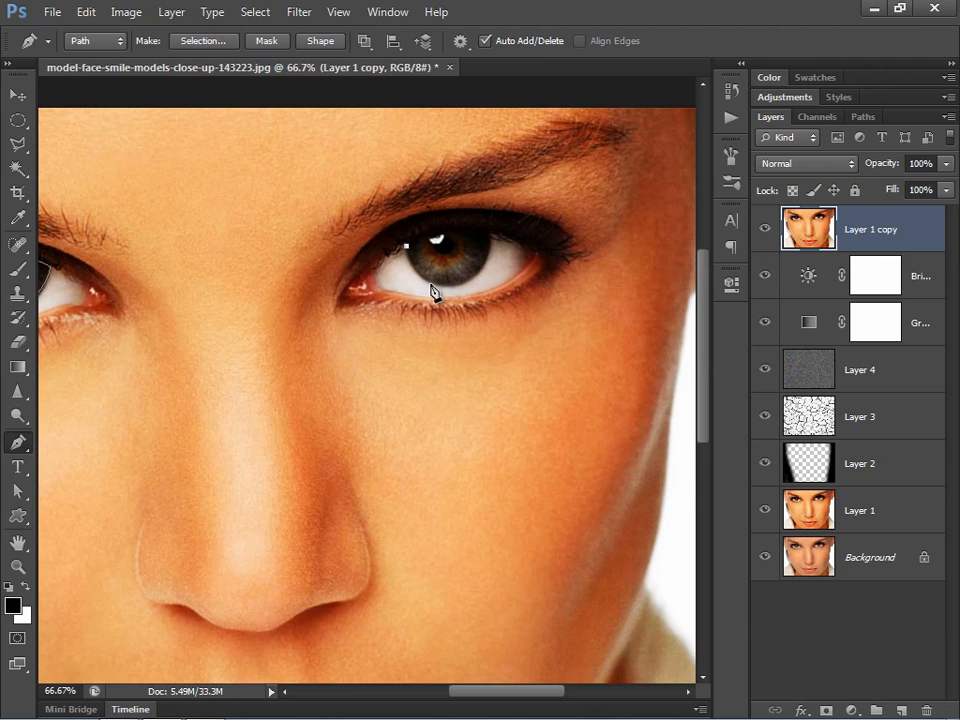
pyautogui.keyDown('alt'); pyautogui.click(431, 285); pyautogui.keyUp('alt')
pyautogui.moveTo(490, 229); pyautogui.dragTo(477, 211)
pyautogui.keyDown('alt'); pyautogui.click(489, 229); pyautogui.keyUp('alt')
pyautogui.moveTo(407, 245); pyautogui.dragTo(391, 271)
pyautogui.hotkey('ctrl', '0')
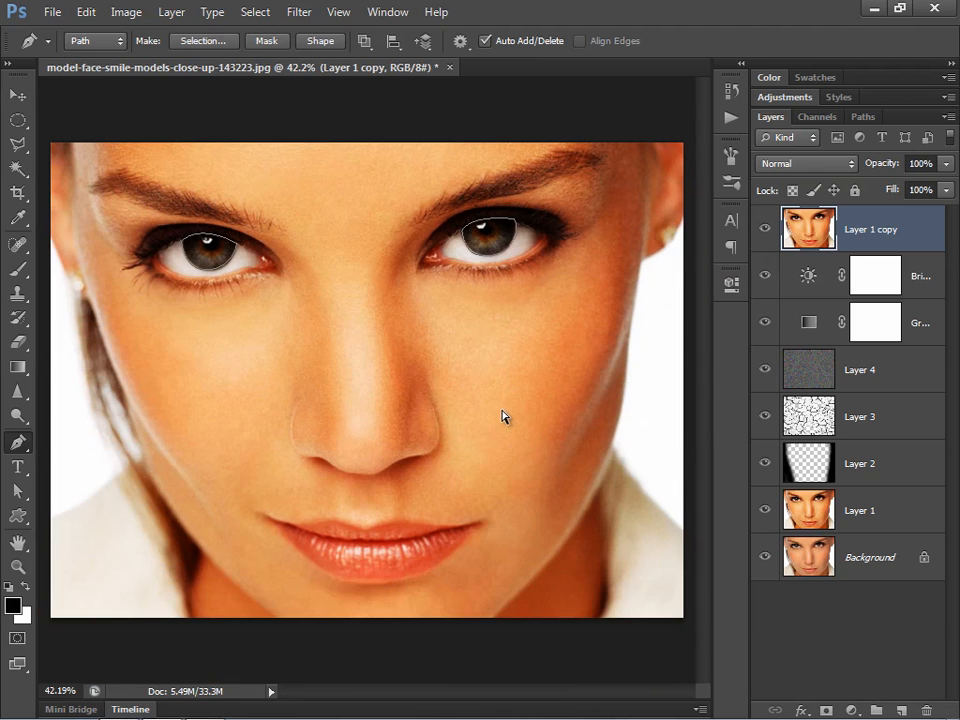
# - Turn both iris paths into a selection feathered by 3 pixels and copy the selected irises to a new layer
pyautogui.hotkey('ctrl', 'Return')
pyautogui.hotkey('shift', 'F6')
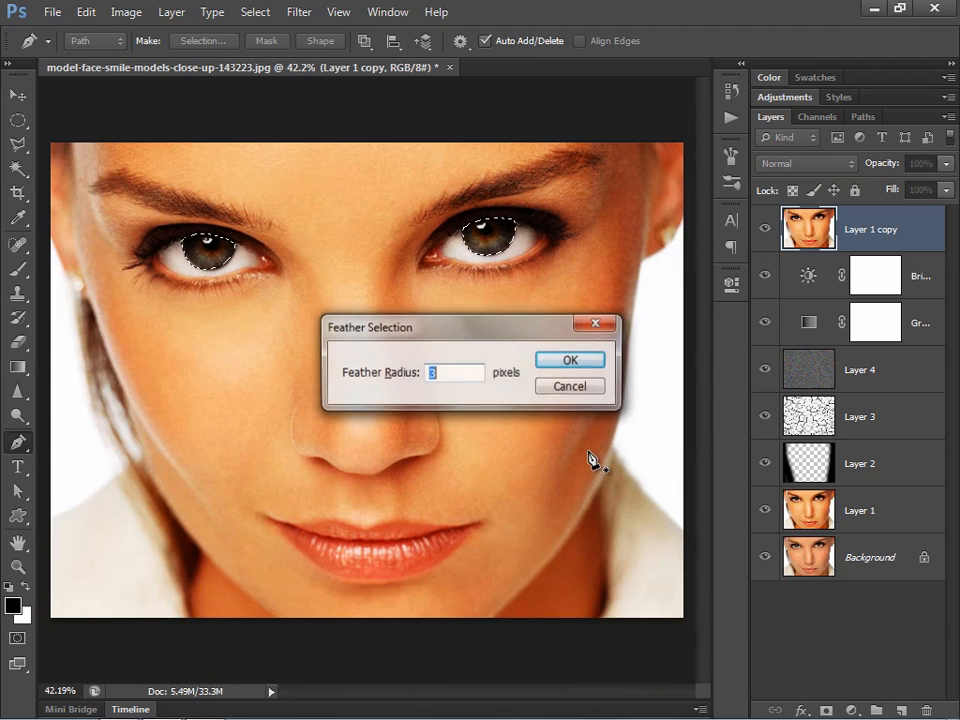
pyautogui.press('Return')
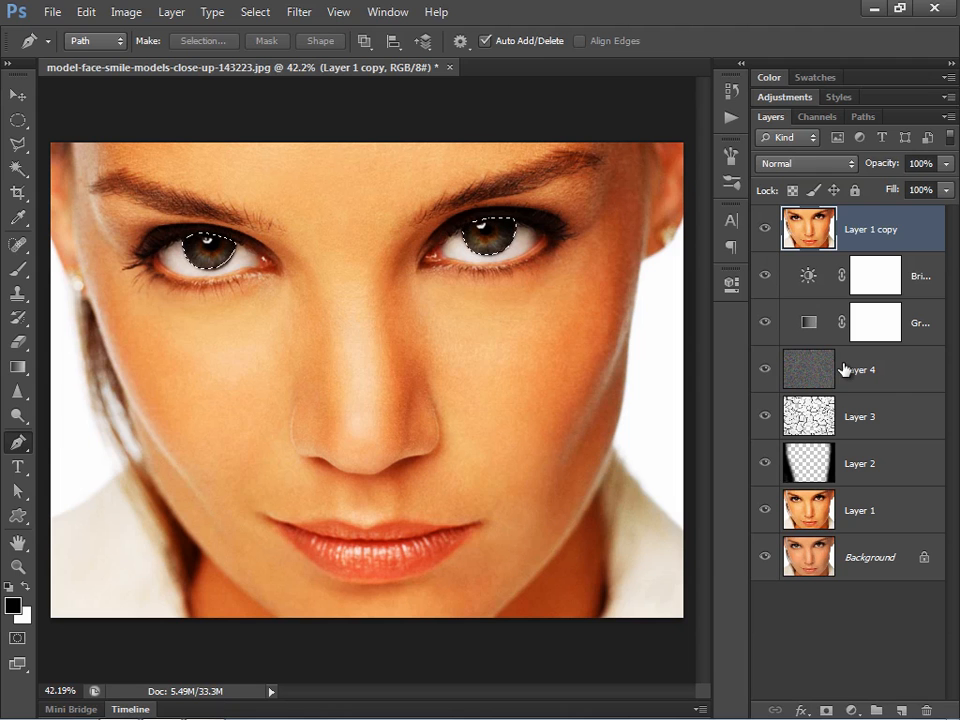
pyautogui.hotkey('ctrl', 'j')
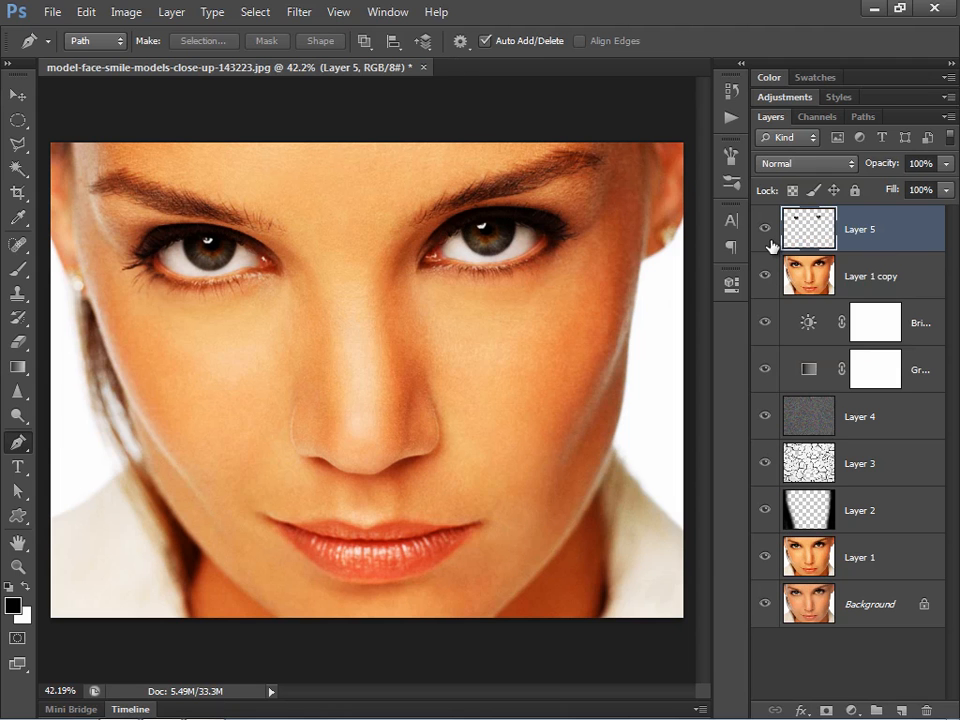
# - Inspect the isolated irises with all other layers hidden, and restore the other layers' visibility with Layer 5 hidden
pyautogui.moveTo(765, 276); pyautogui.dragTo(768, 557)
pyautogui.click(765, 604)
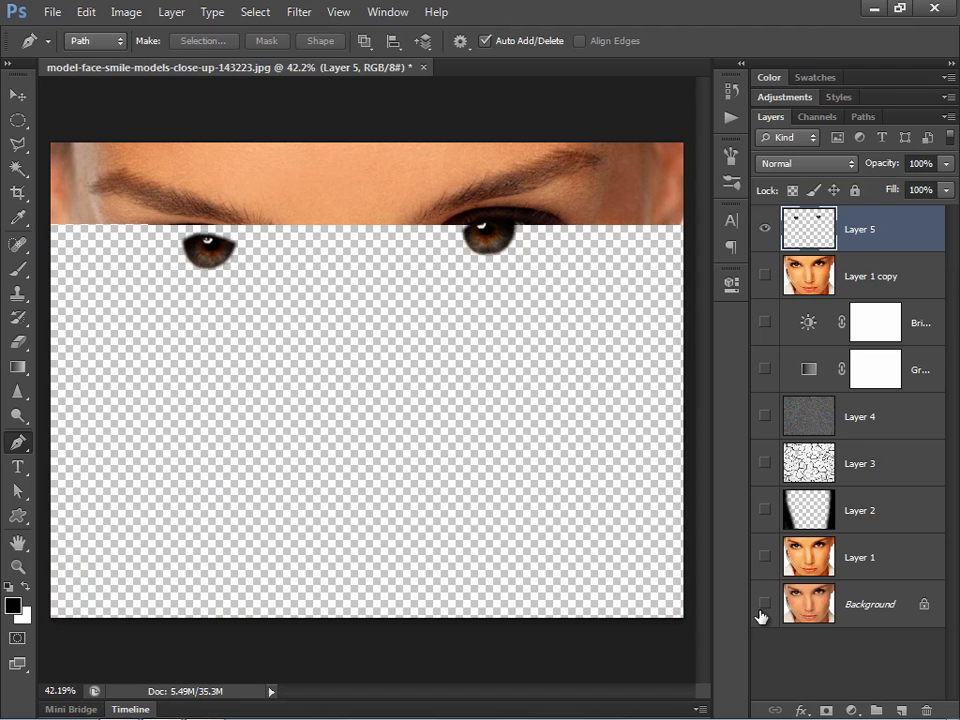
pyautogui.click(764, 229)
pyautogui.click(764, 277)
pyautogui.click(764, 277)
pyautogui.click(764, 277)
pyautogui.click(764, 277)
pyautogui.click(764, 277)
pyautogui.moveTo(763, 323); pyautogui.dragTo(765, 604)
# - Set Layer 1 copy to the Overlay blend mode with 85% opacity
pyautogui.click(813, 280)
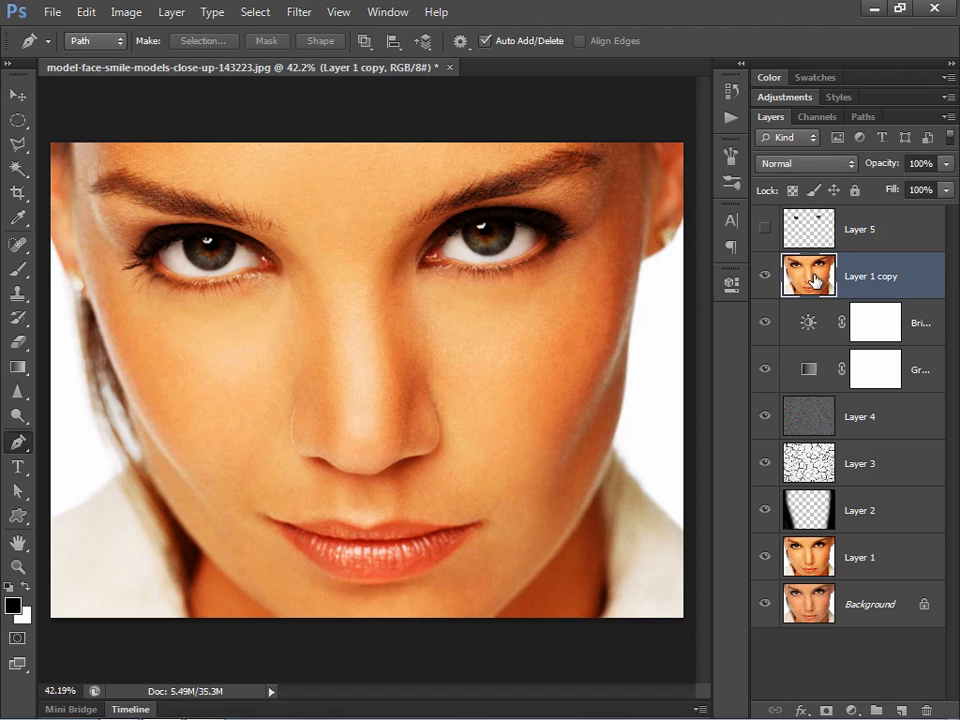
pyautogui.click(788, 163)
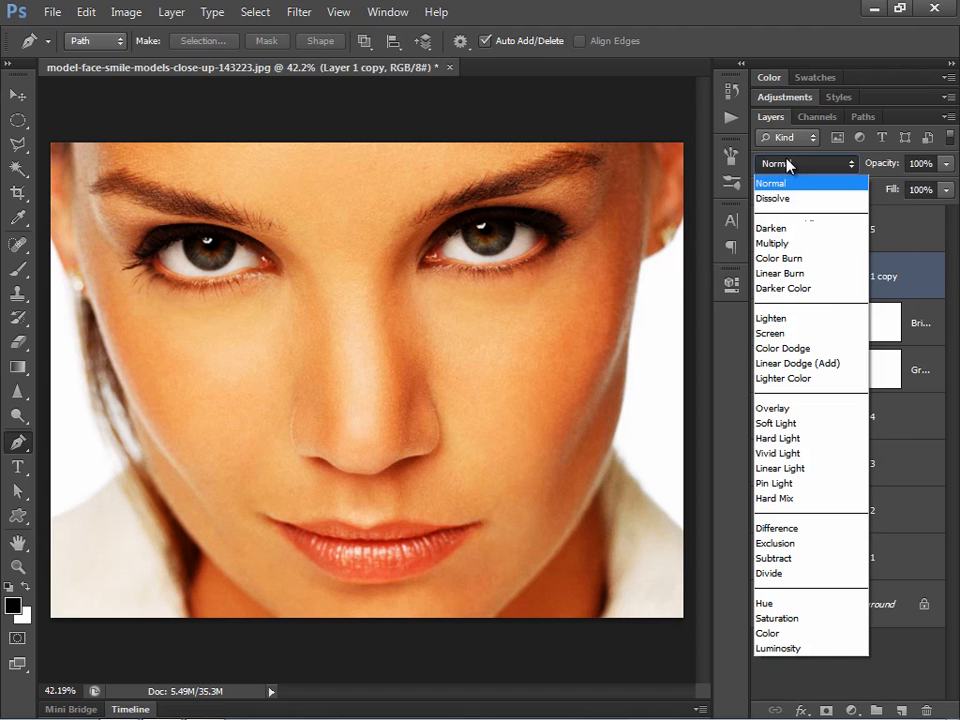
pyautogui.click(785, 408)
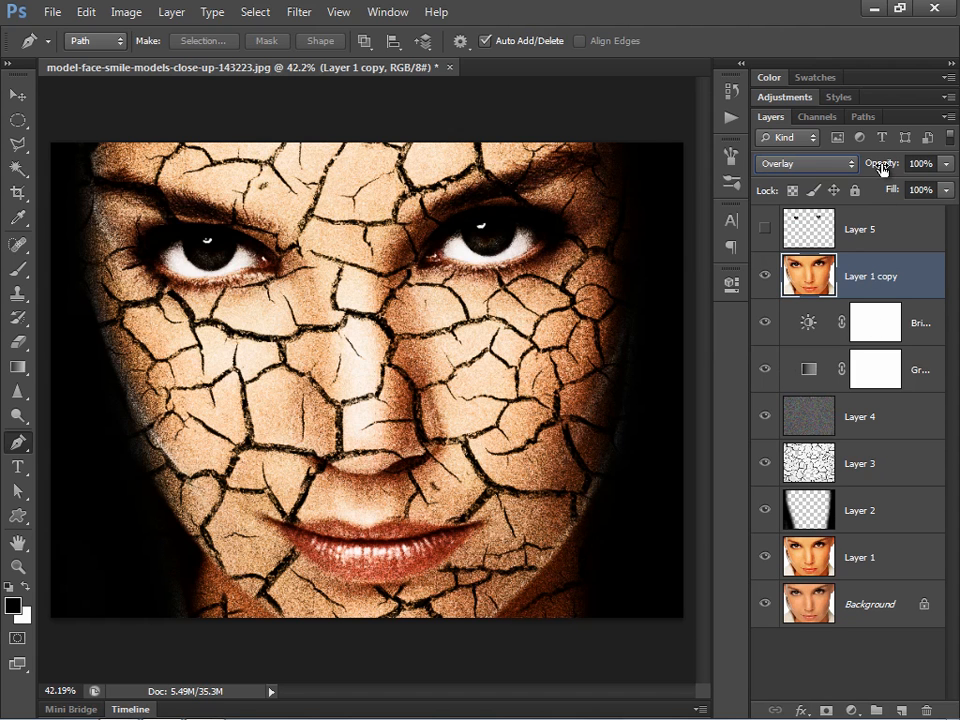
pyautogui.moveTo(882, 169); pyautogui.dragTo(868, 169)
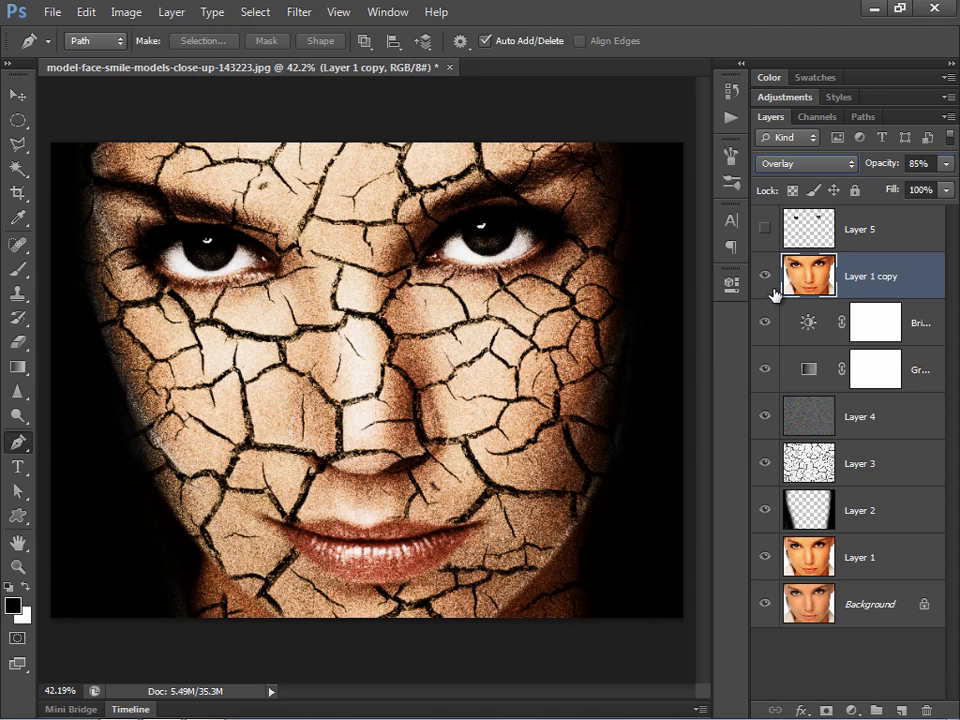
# - Show Layer 5 and start a Hue/Saturation adjustment on its irises, trying a lightness of +10
pyautogui.click(808, 229)
pyautogui.click(766, 229)
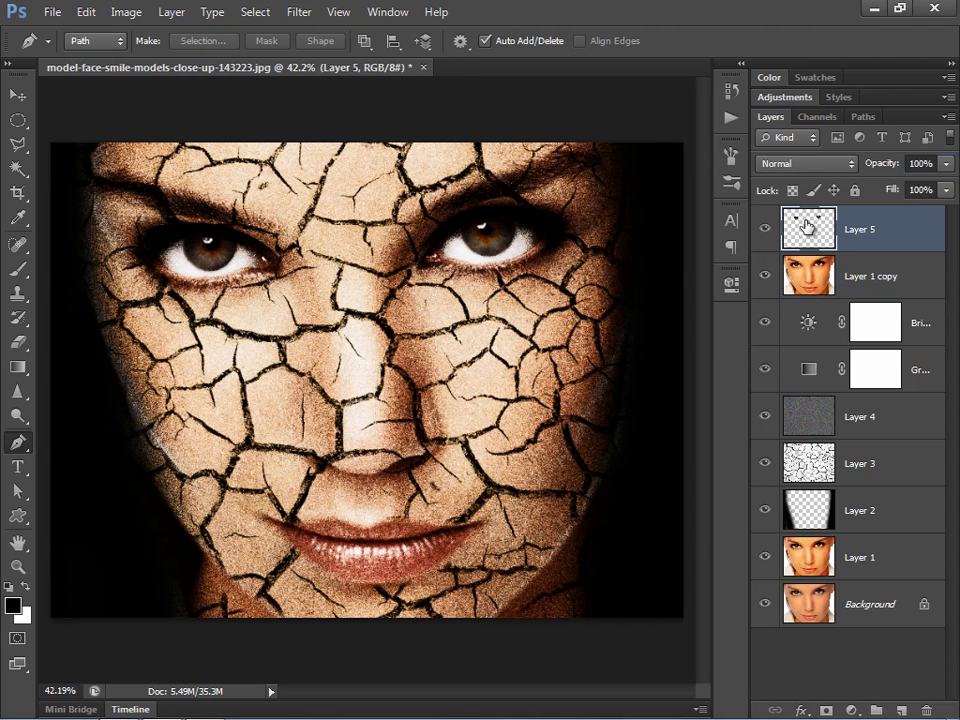
pyautogui.click(123, 13)
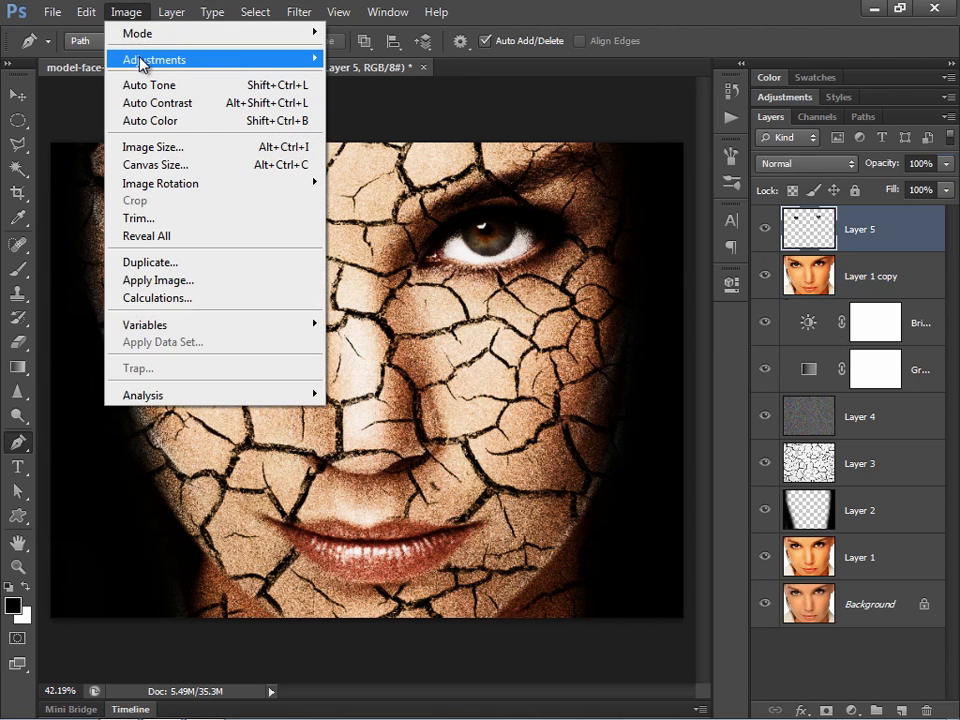
pyautogui.moveTo(141, 59)
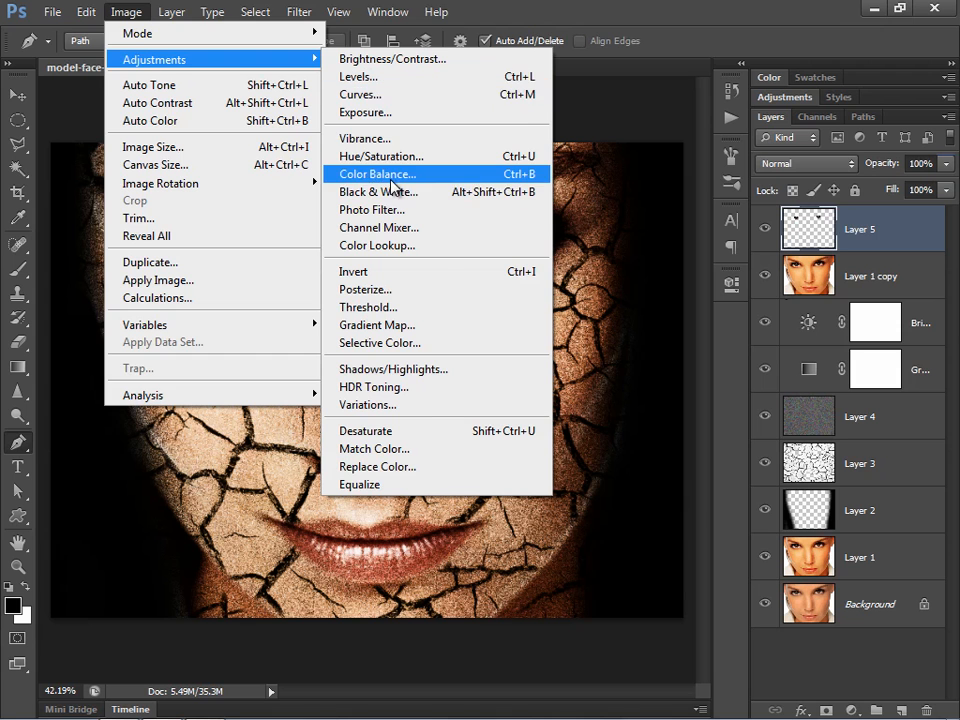
pyautogui.click(405, 157)
pyautogui.moveTo(657, 344); pyautogui.dragTo(724, 276)
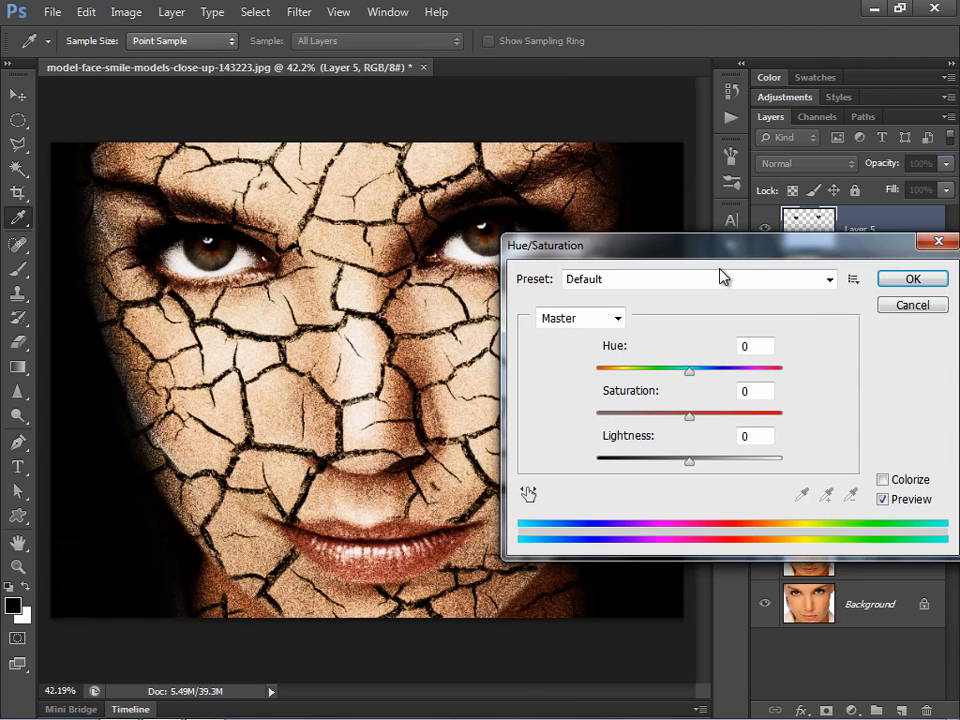
pyautogui.moveTo(693, 466)
pyautogui.mouseDown()
pyautogui.moveTo(711, 465)
pyautogui.moveTo(703, 469)
pyautogui.mouseUp()
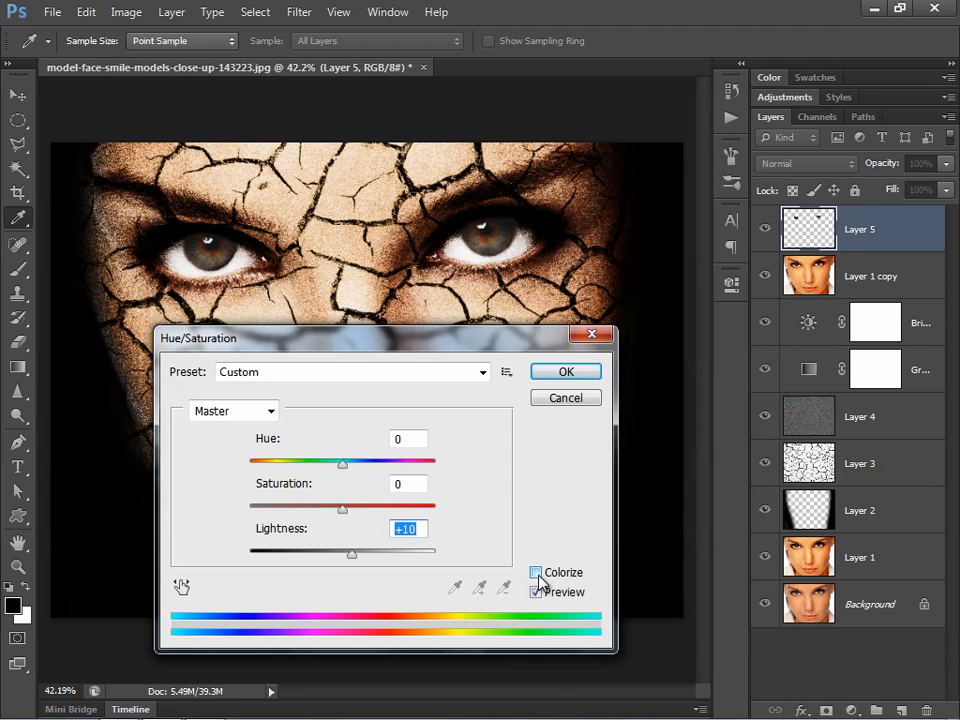
# - Colorize the irises green with hue 140 and saturation 35, and apply the Hue/Saturation adjustment
pyautogui.click(536, 574)
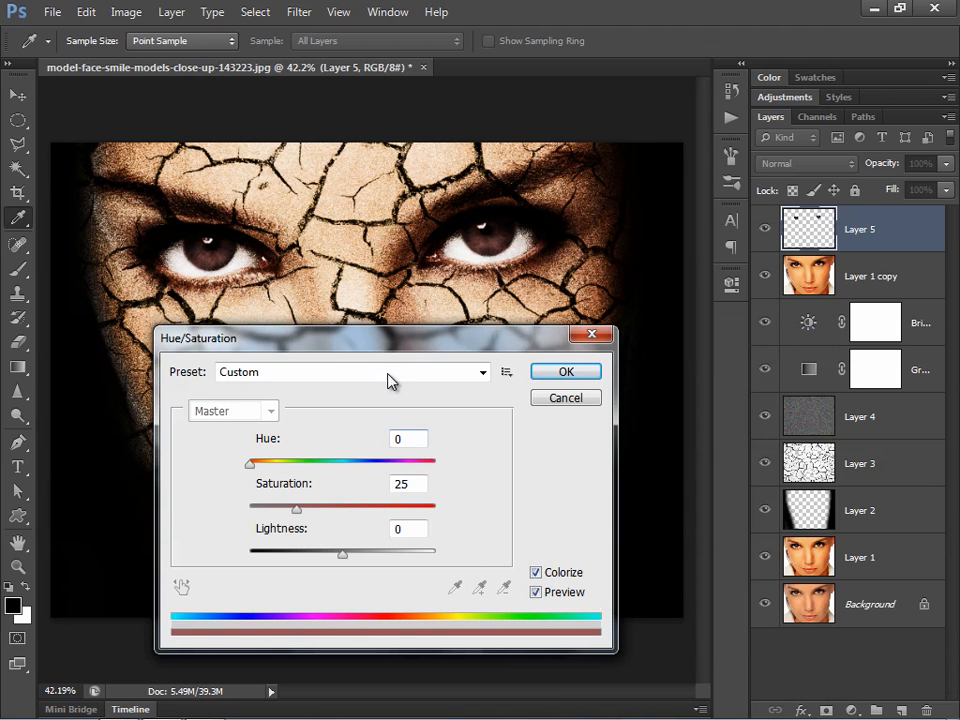
pyautogui.click(339, 466)
pyautogui.moveTo(339, 470)
pyautogui.mouseDown()
pyautogui.moveTo(371, 471)
pyautogui.moveTo(321, 466)
pyautogui.mouseUp()
pyautogui.moveTo(356, 346); pyautogui.dragTo(643, 304)
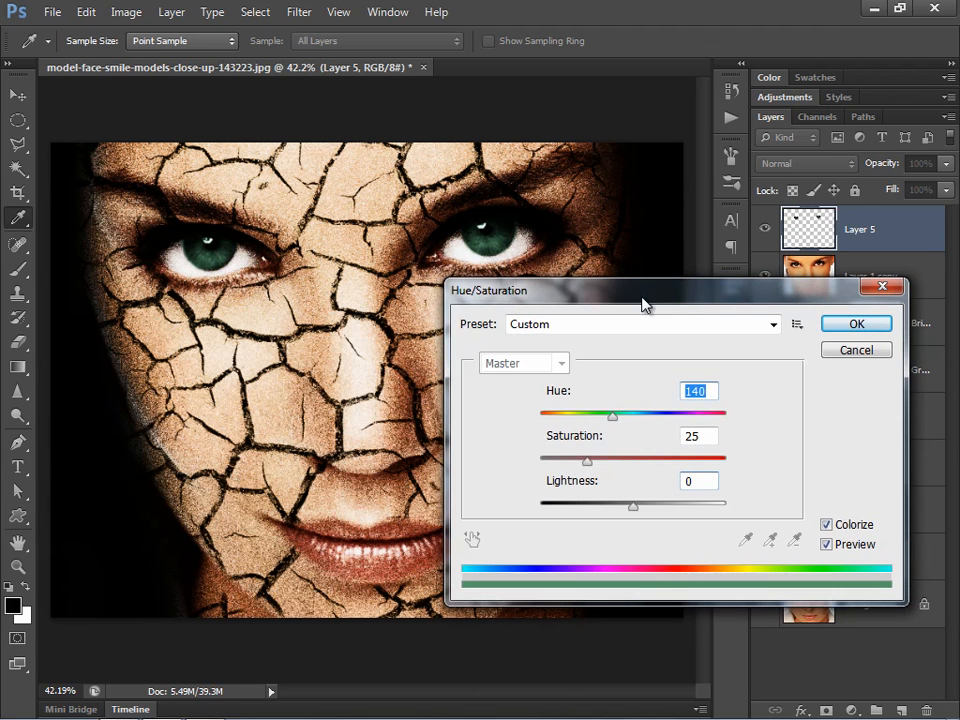
pyautogui.press('Tab')
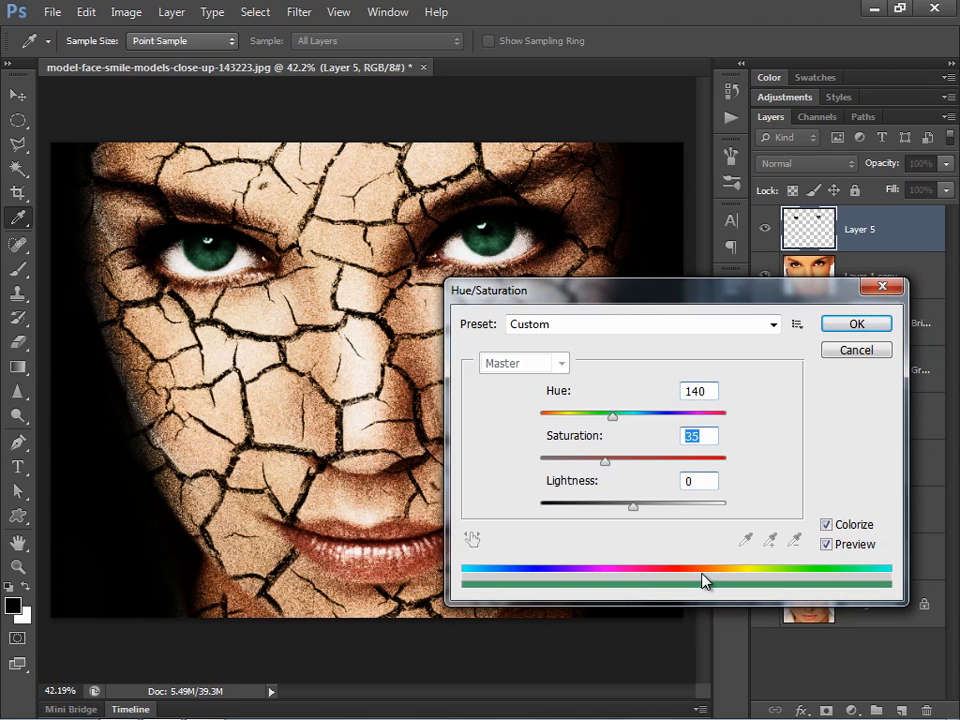
pyautogui.press('Return')
pyautogui.press('p')
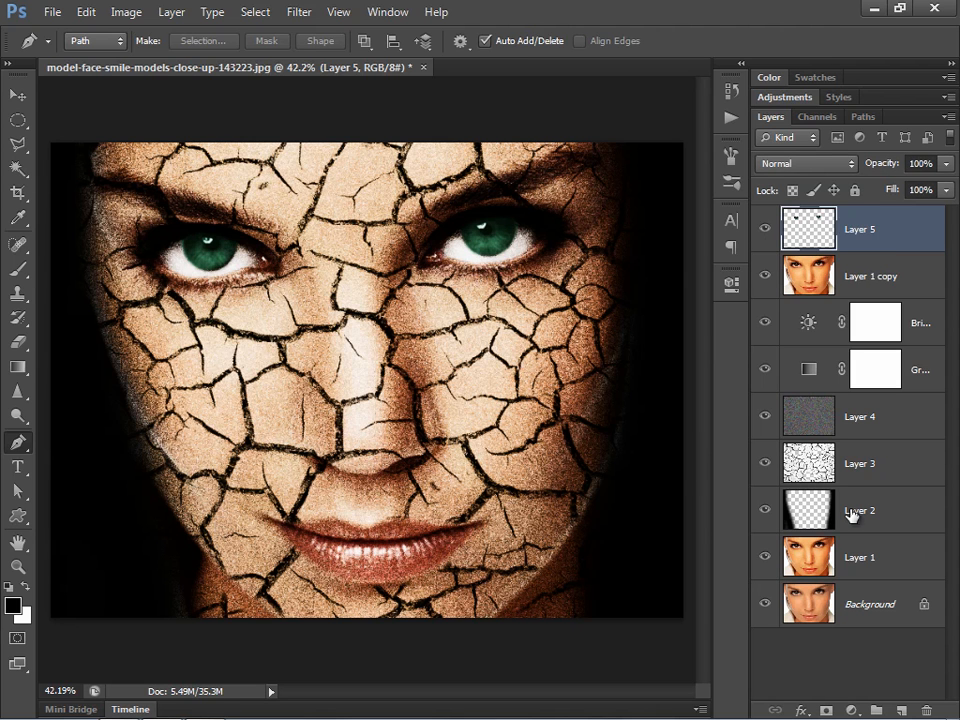
# - Duplicate Layer 1, move the copy to the top of the layer stack, and compare the image with and without it
pyautogui.click(832, 565)
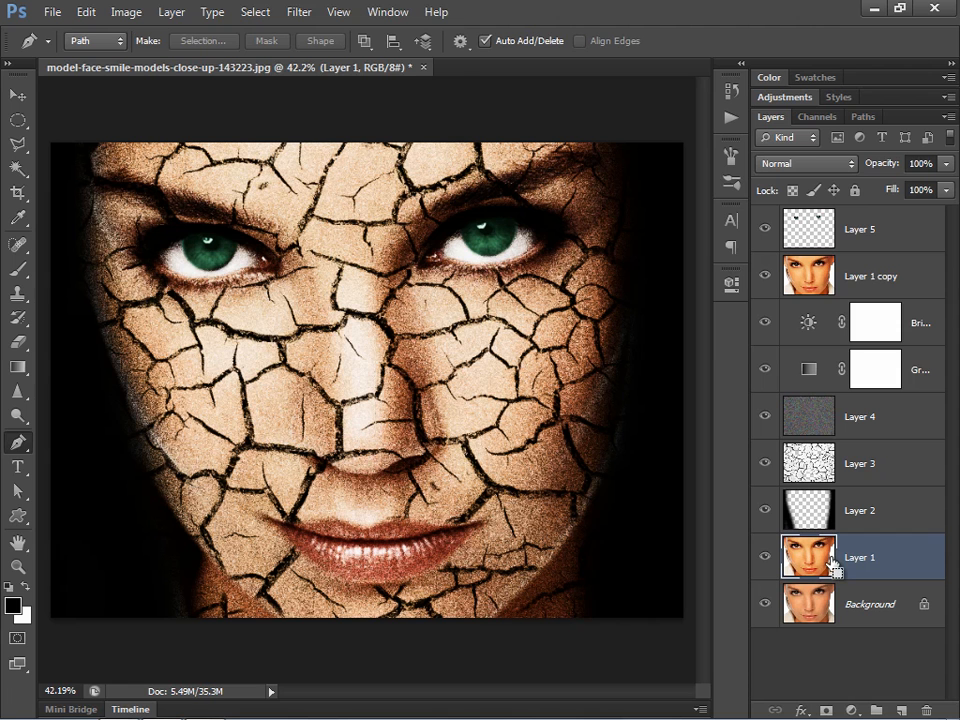
pyautogui.hotkey('ctrl', 'j')
pyautogui.moveTo(829, 572); pyautogui.dragTo(824, 232)
pyautogui.click(765, 231)
pyautogui.click(765, 231)
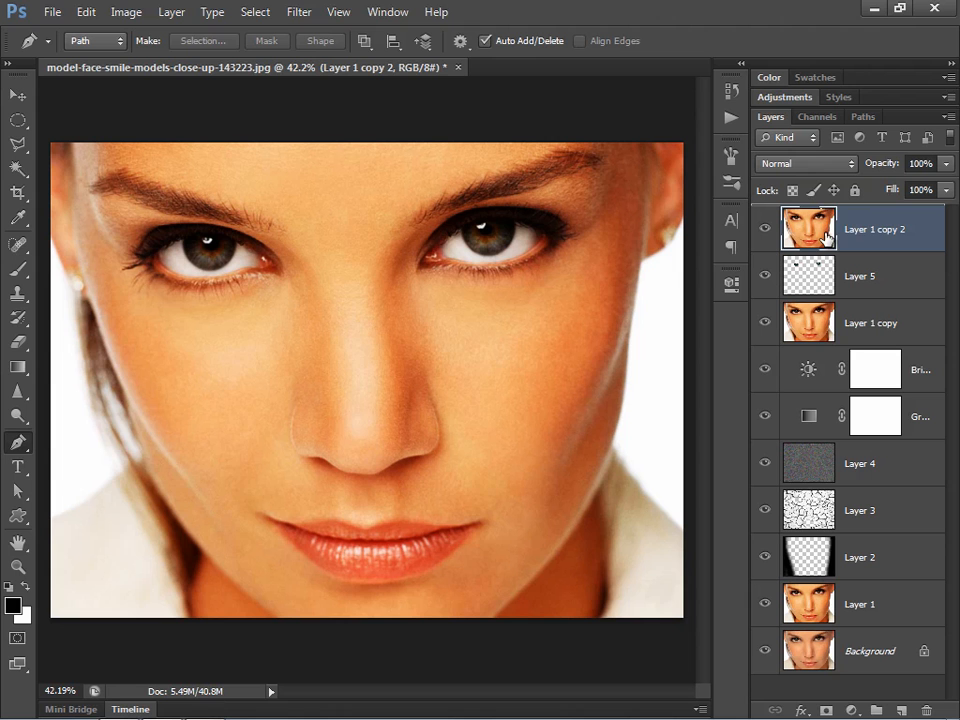
# - Apply a Mezzotint filter of type Fine Dots to Layer 1 copy 2 and compare the image with and without the layer
pyautogui.click(287, 19)
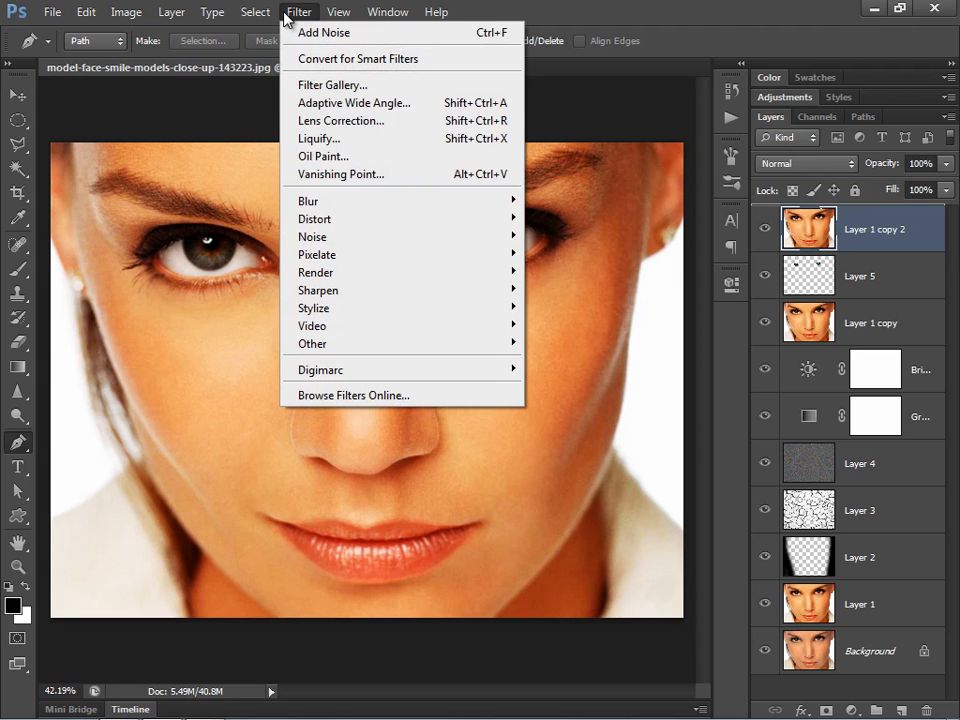
pyautogui.moveTo(342, 260)
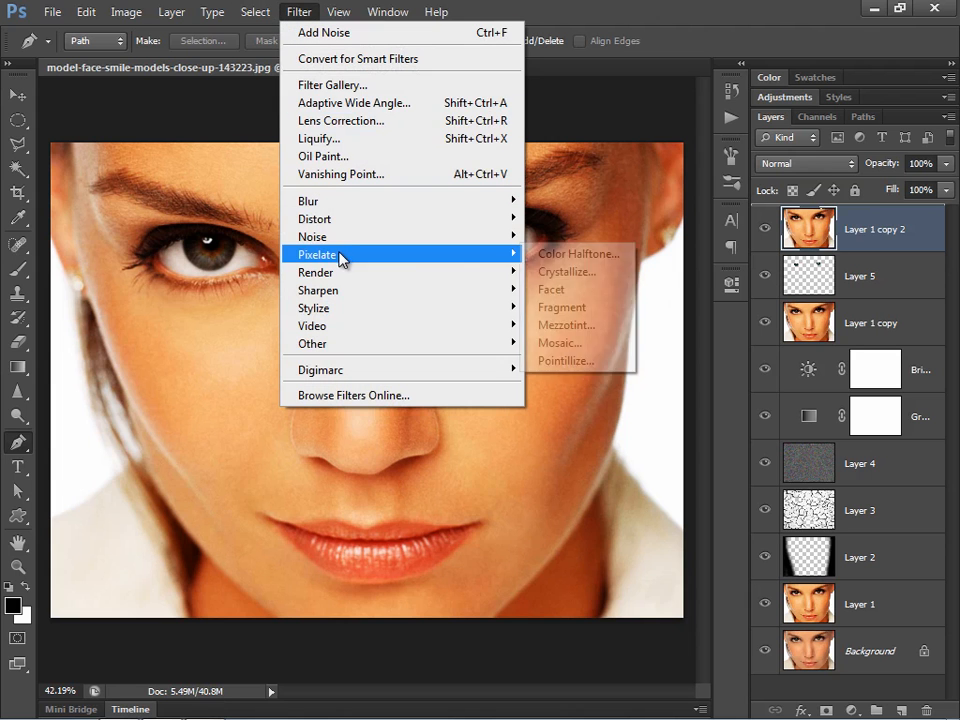
pyautogui.click(583, 330)
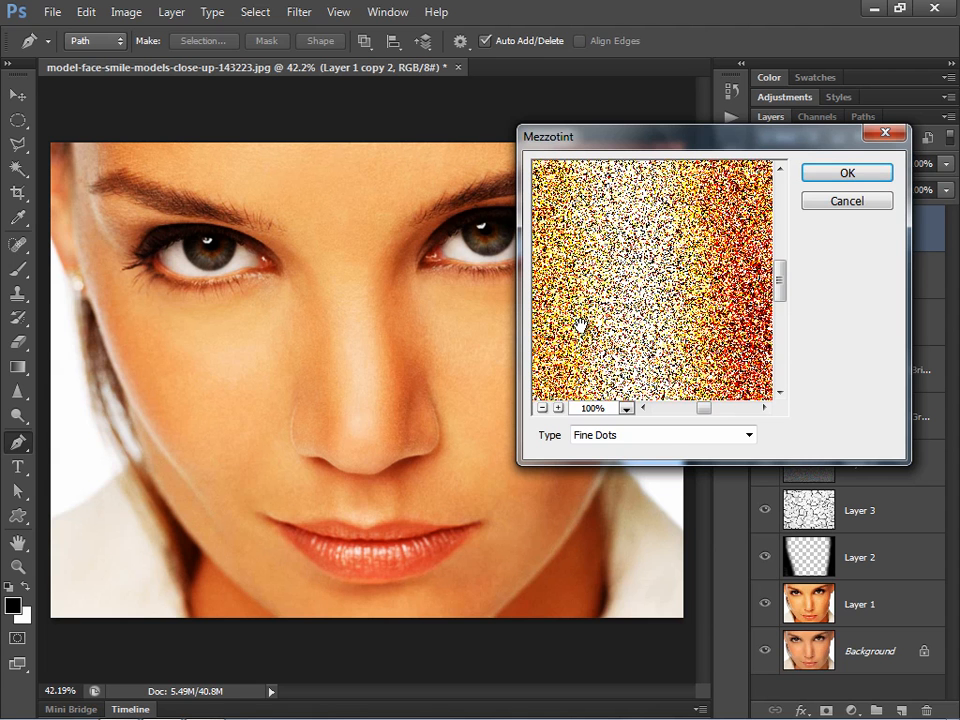
pyautogui.click(540, 408)
pyautogui.click(540, 408)
pyautogui.click(541, 408)
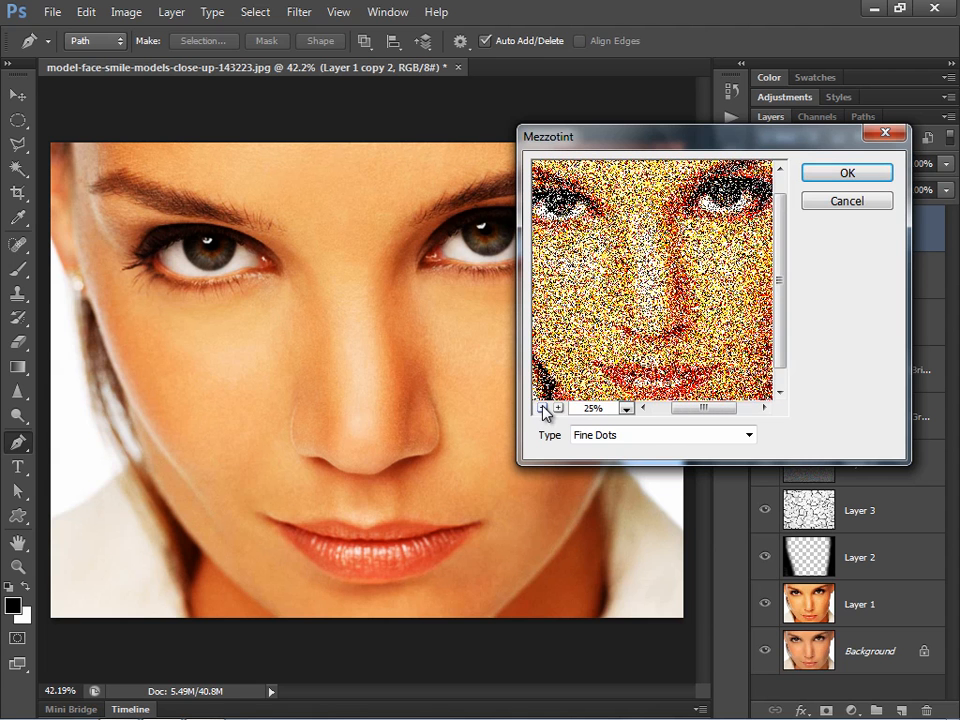
pyautogui.click(541, 408)
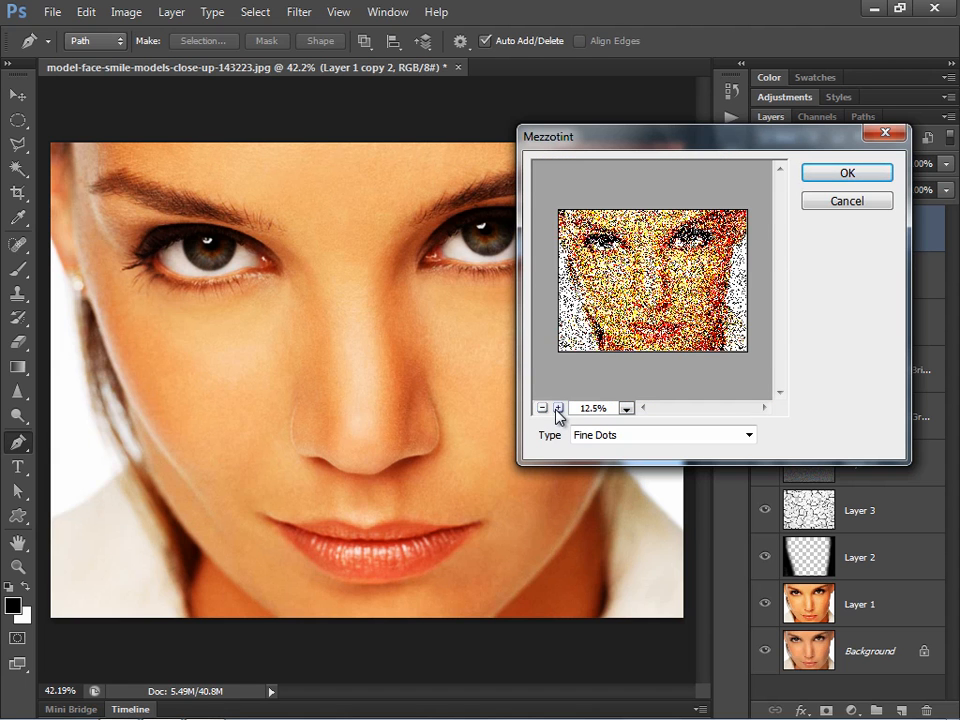
pyautogui.click(558, 408)
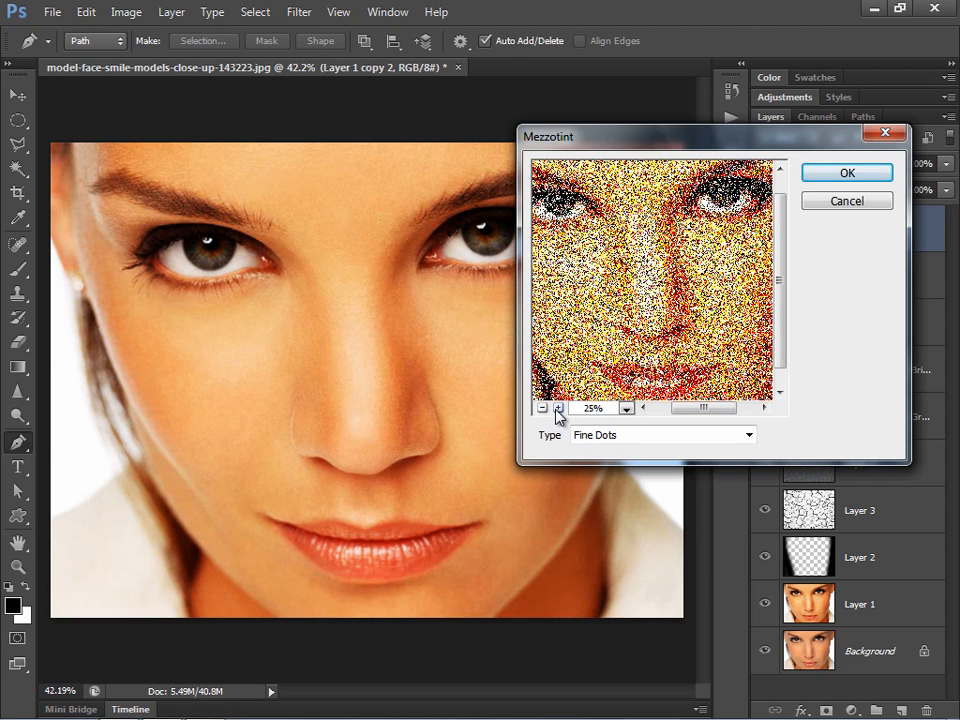
pyautogui.click(865, 177)
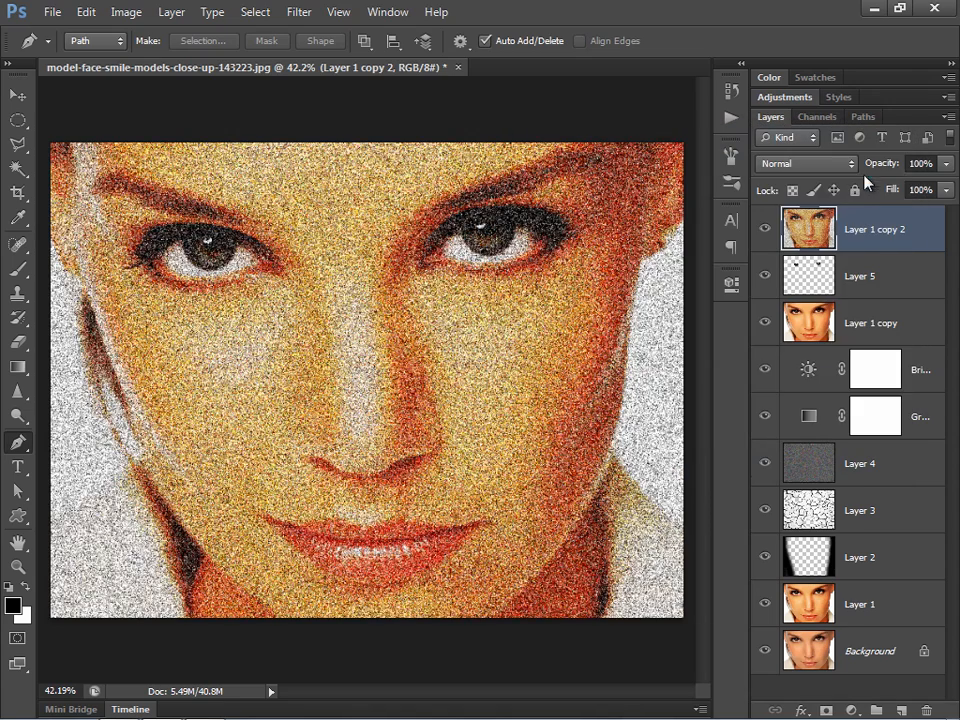
pyautogui.click(765, 230)
pyautogui.click(765, 230)
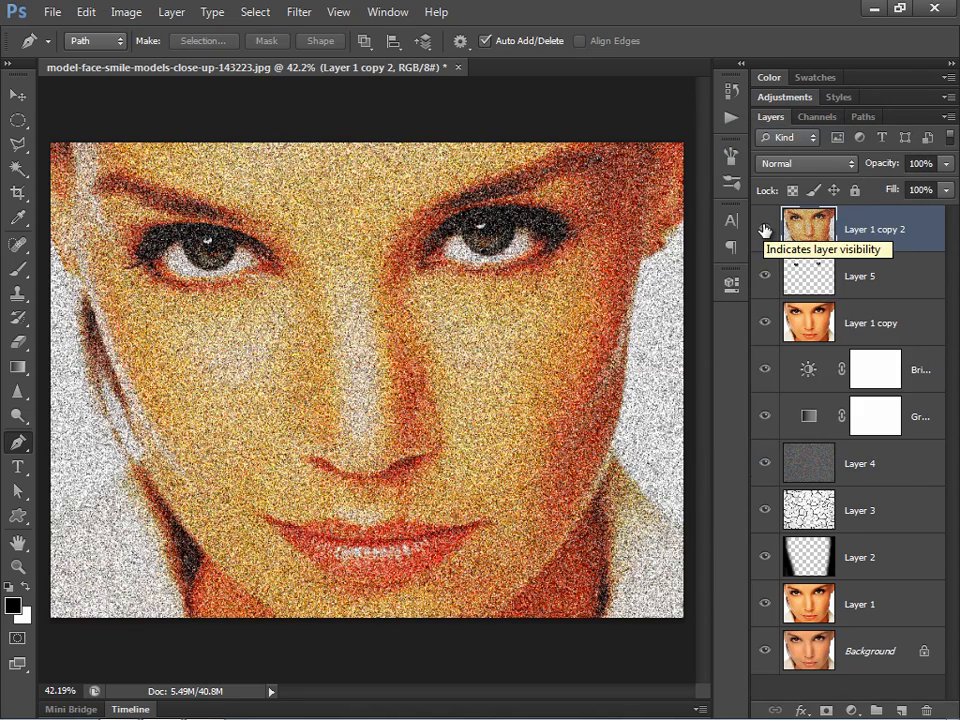
# - Set Layer 1 copy 2 to Overlay blending with 64% opacity, comparing the image with and without it
pyautogui.click(812, 162)
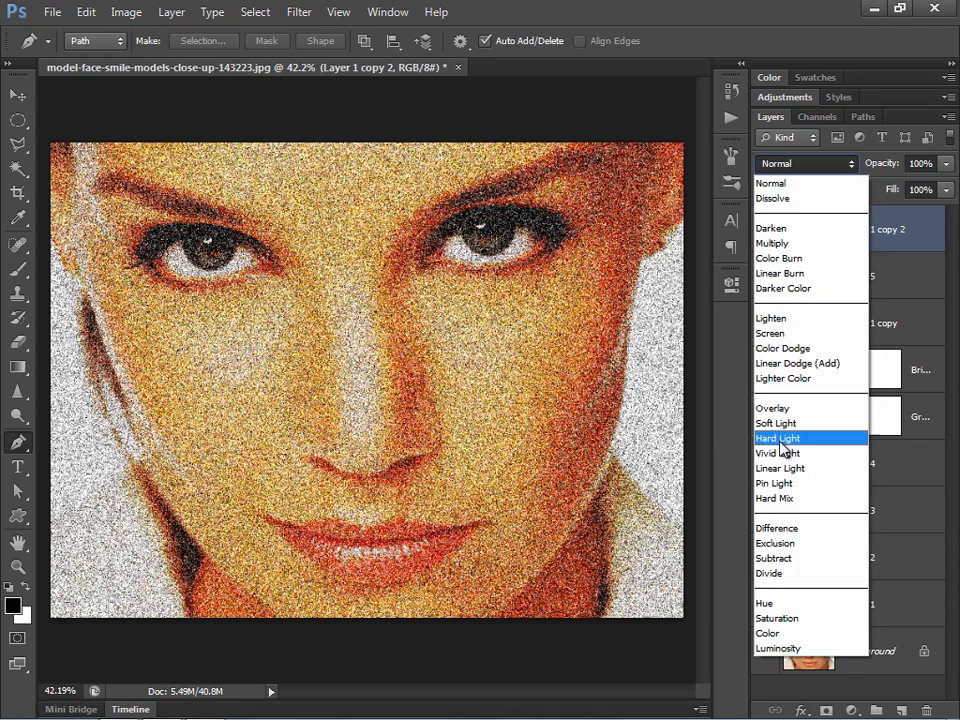
pyautogui.click(779, 409)
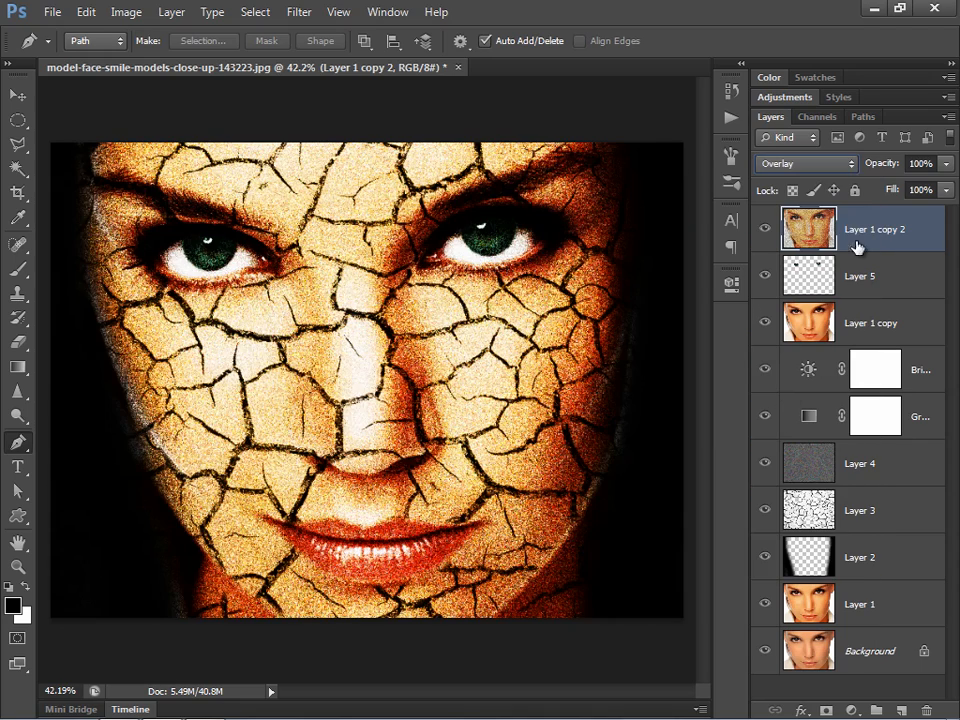
pyautogui.click(766, 229)
pyautogui.click(766, 229)
pyautogui.moveTo(883, 165); pyautogui.dragTo(849, 168)
pyautogui.click(766, 229)
pyautogui.click(766, 229)
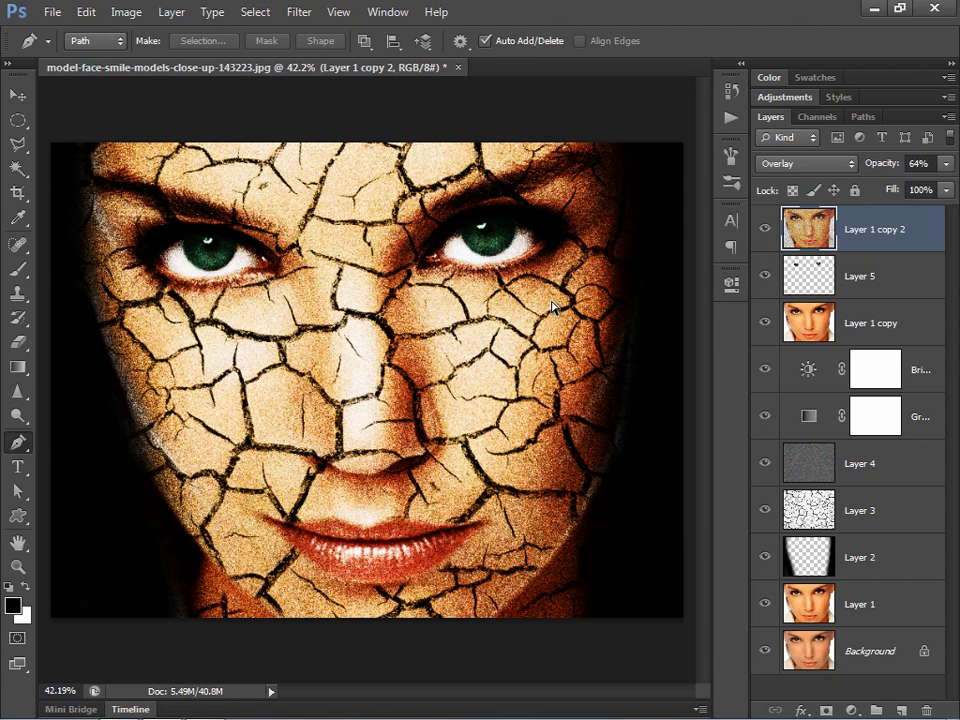